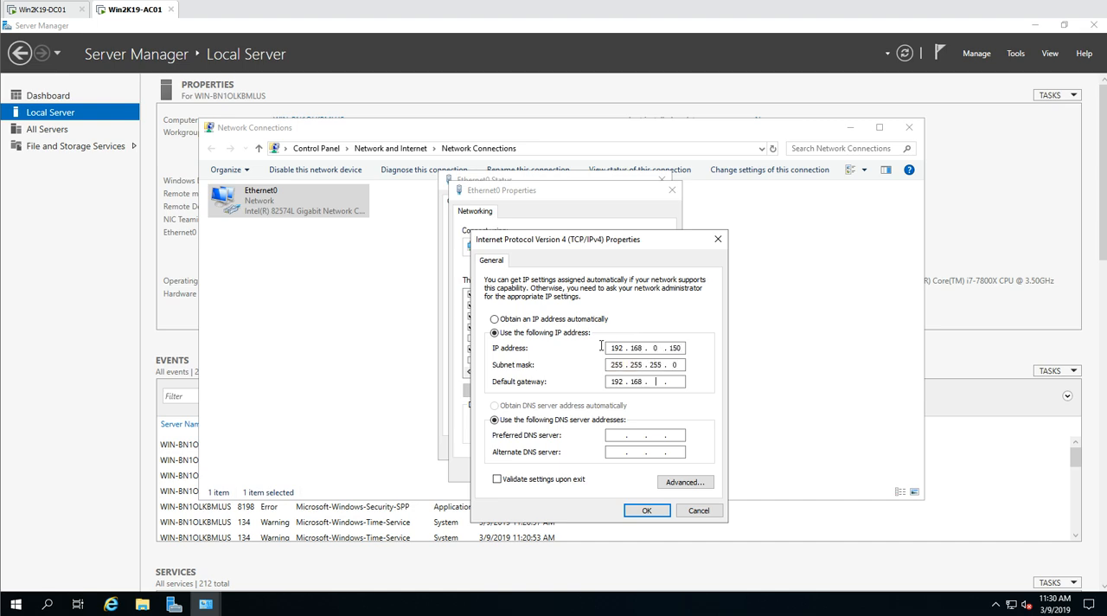
- Set the default gateway to 192.168.0.1 and the DNS servers to 192.168.0.151 and 192.168.0.1, and apply the Ethernet0 settings
key("Tab")
key("Tab")
left_click(646, 511)
left_click(603, 475)
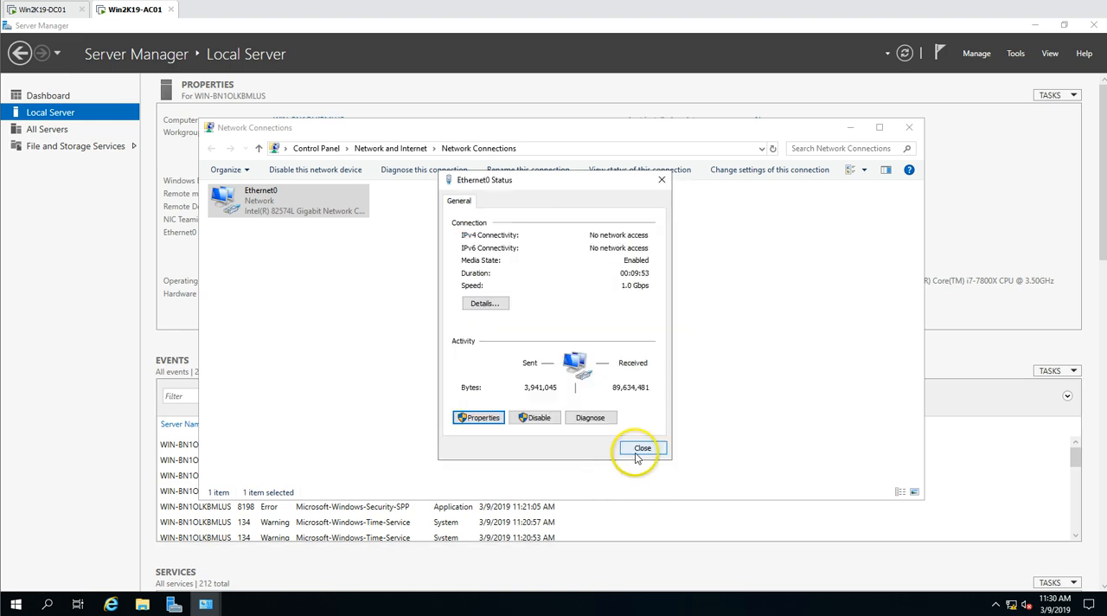
- Check the Ethernet0 connection details, close the network windows and refresh the local server properties
left_click(484, 303)
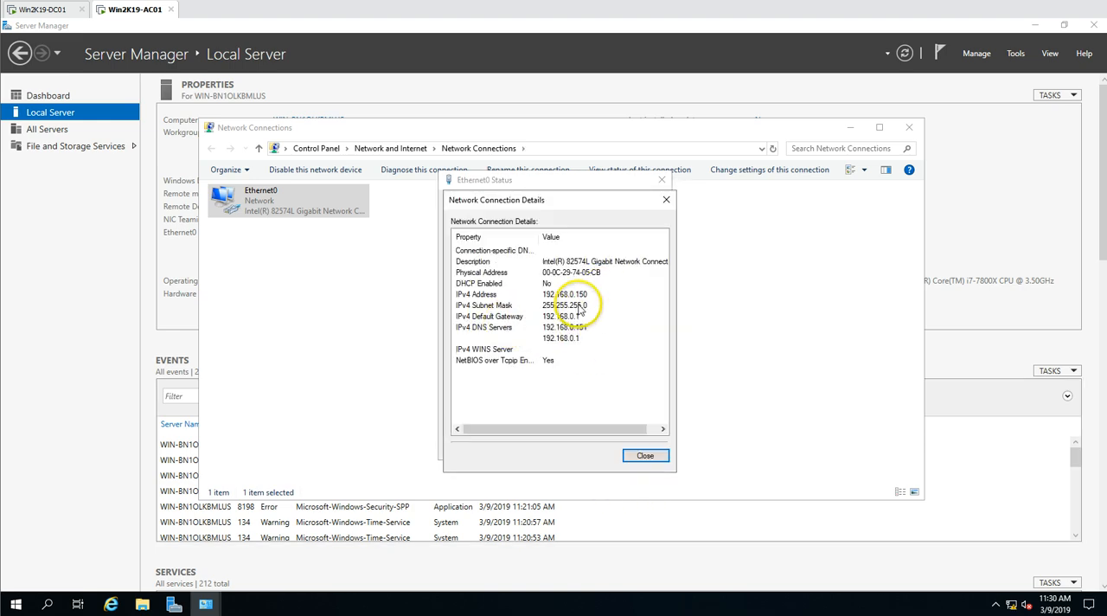
left_click(570, 295)
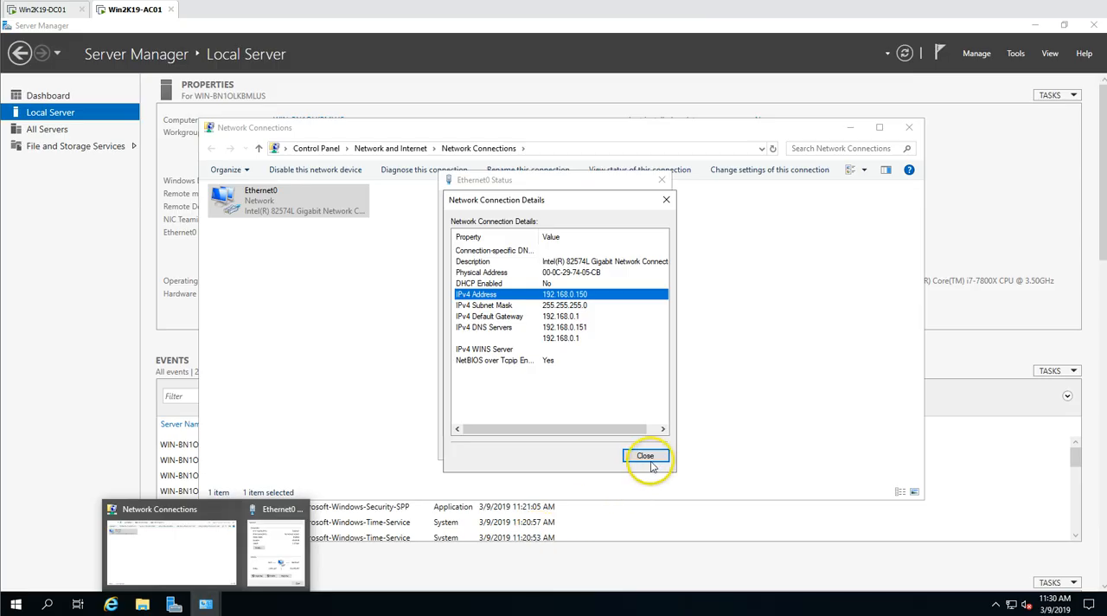
left_click(648, 458)
left_click(650, 451)
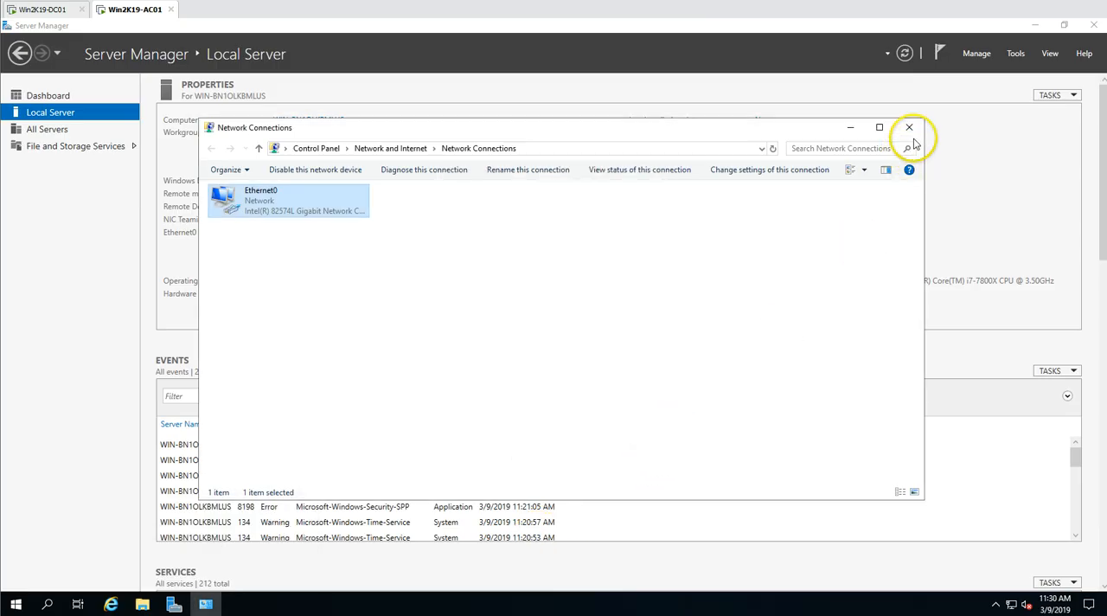
left_click(910, 128)
left_click(904, 52)
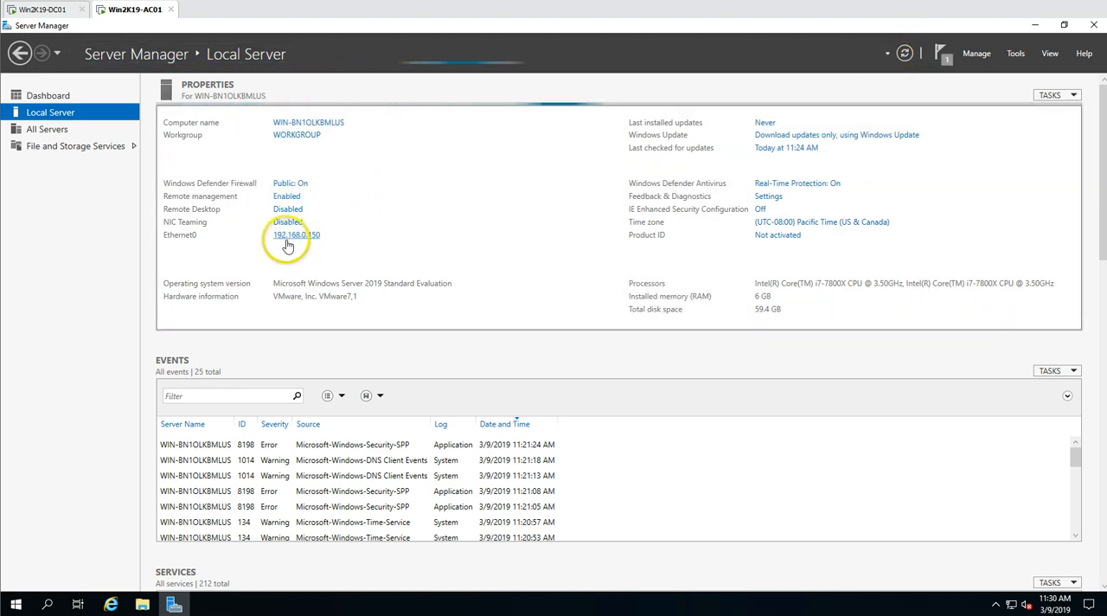
- Change the computer name to Win2K19-AC01 through the server's workgroup settings
left_click(295, 134)
left_click(275, 228)
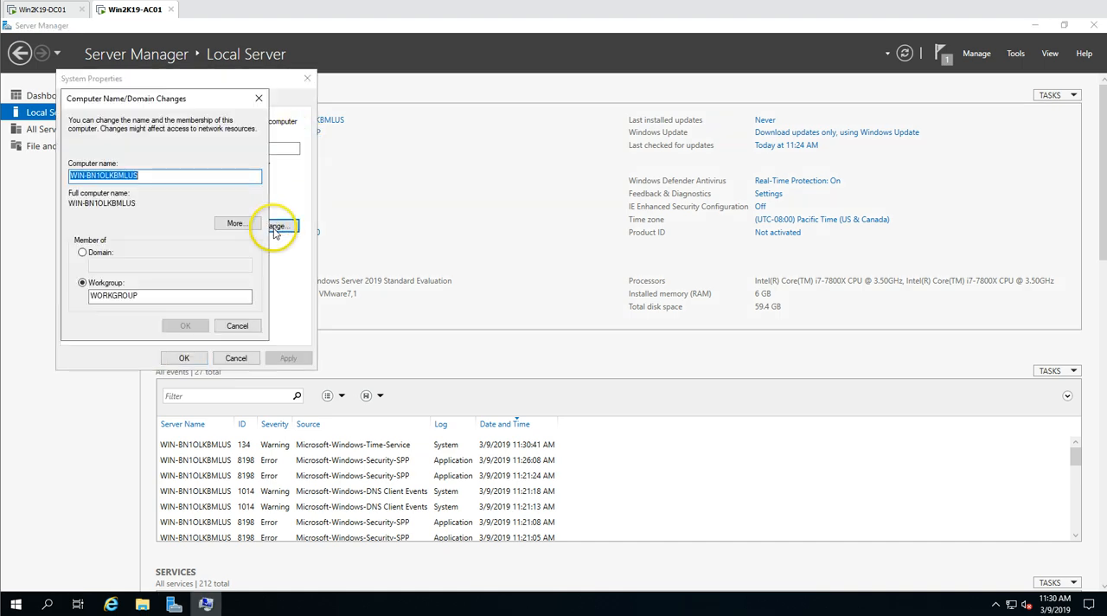
type("Win2K19-AC01")
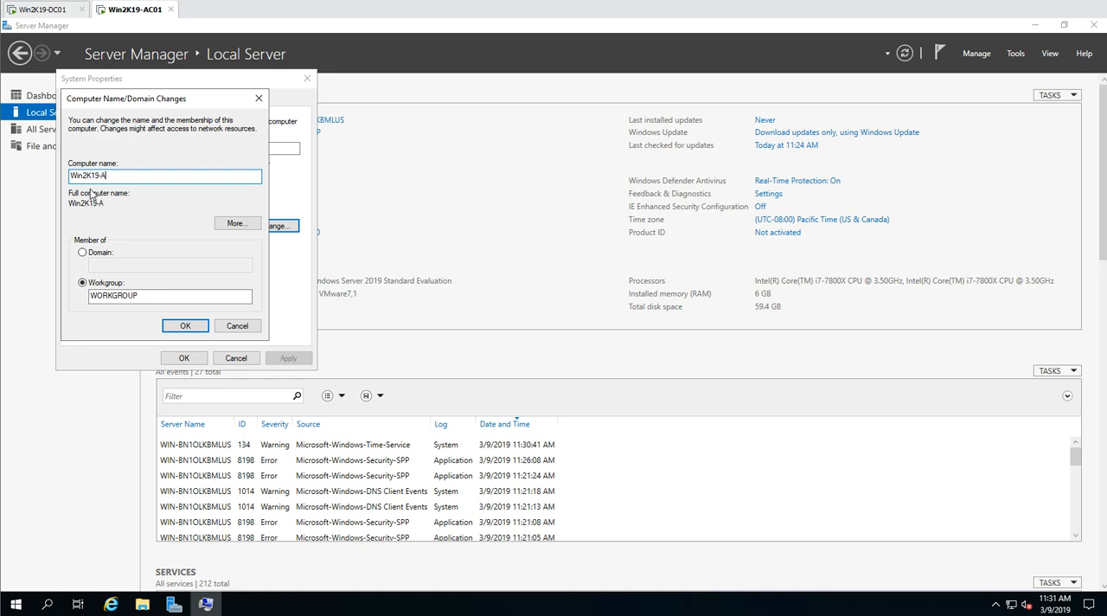
- Make the computer a member of the victorinfosol.lan domain, authorising it with the Administrator account and its password
left_click(95, 252)
left_click(99, 265)
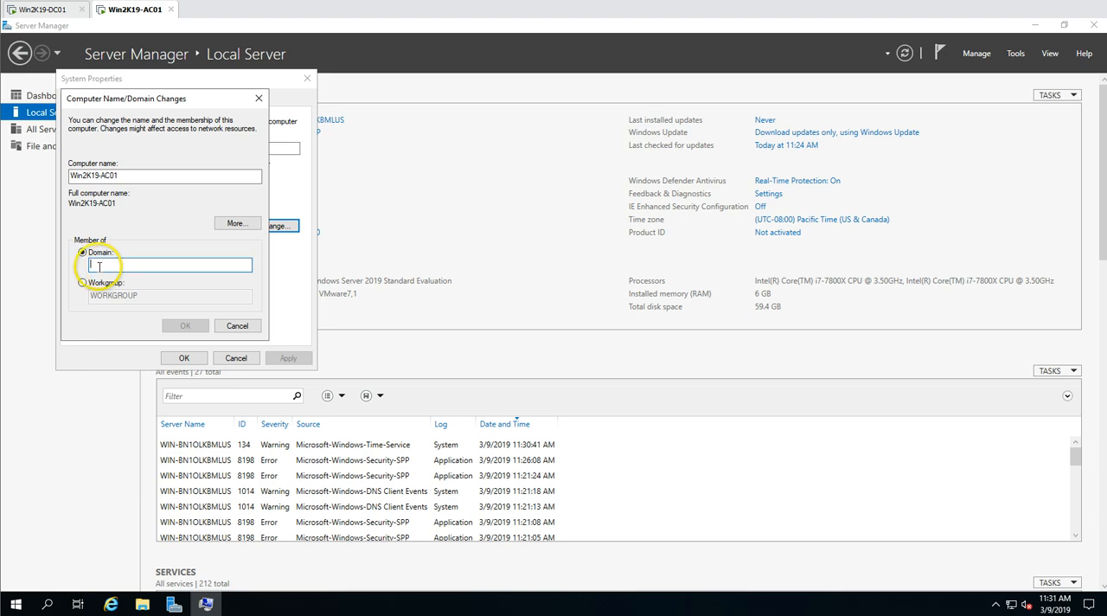
type("victorinfosol.lan")
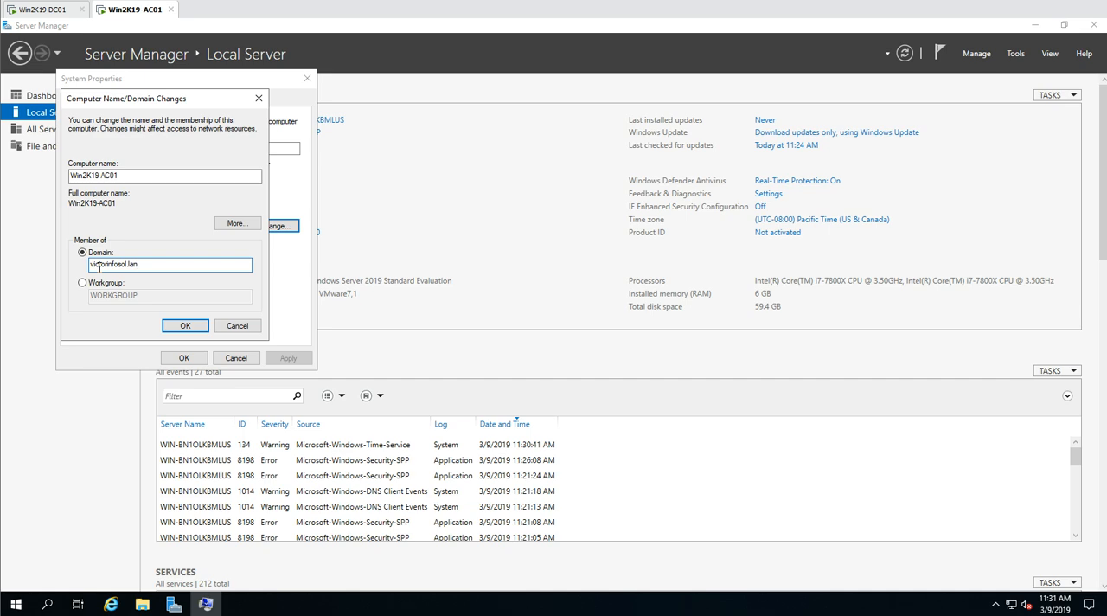
key("Return")
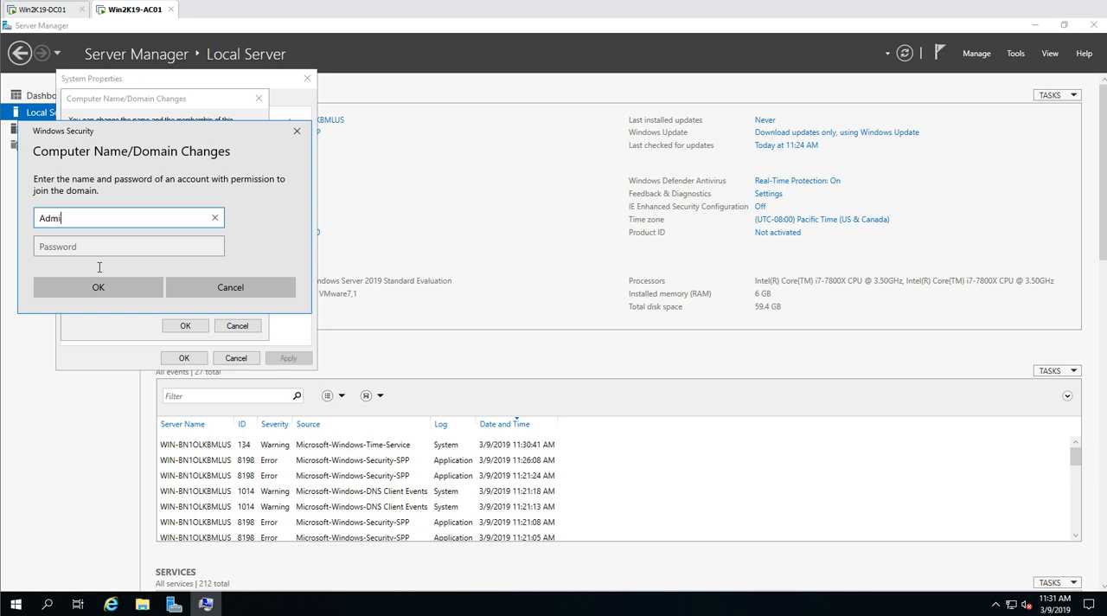
key("Tab")
type("Pa")
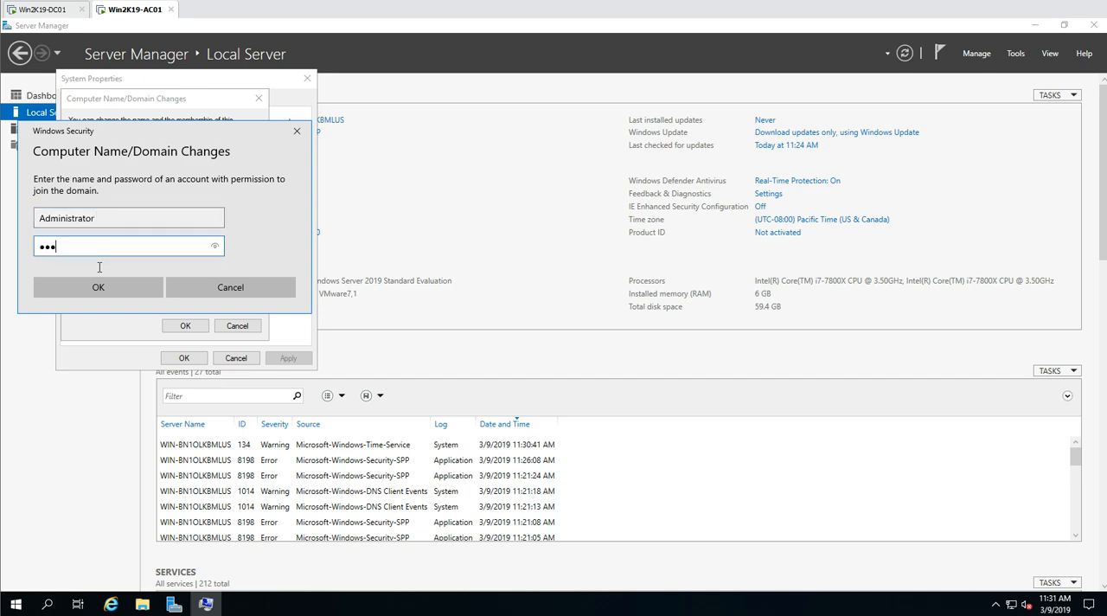
key("Return")
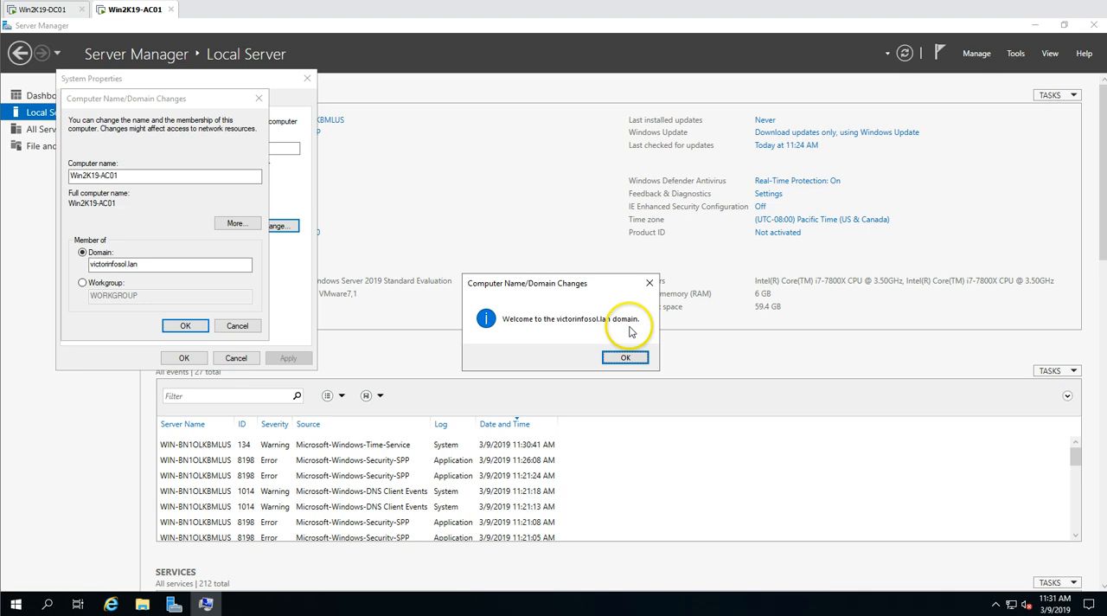
- Acknowledge the domain membership notices, close the system properties and restart the server immediately
left_click(626, 357)
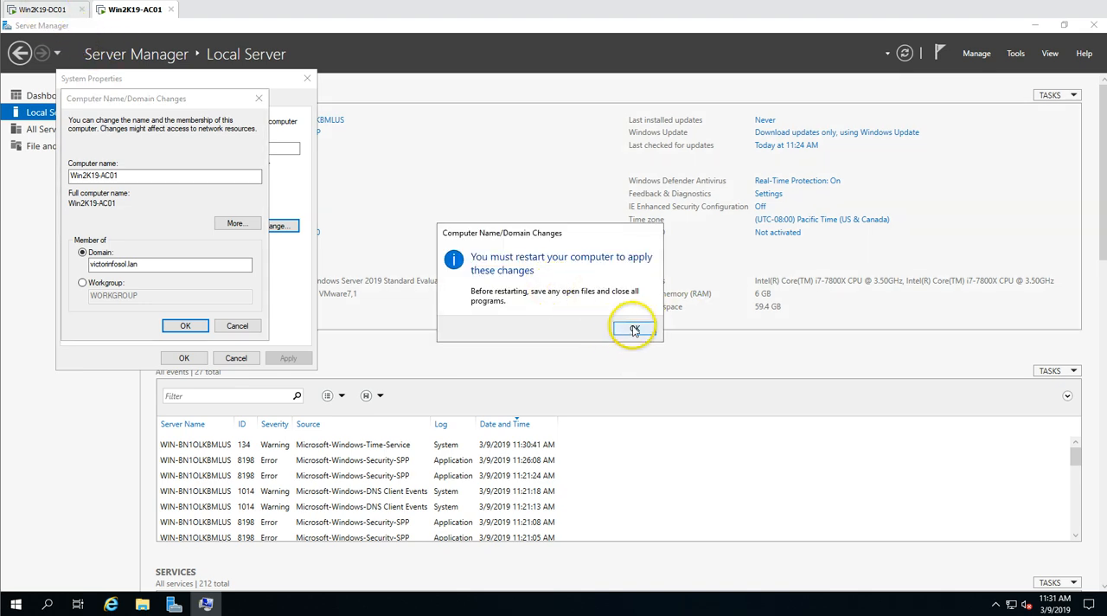
left_click(634, 330)
left_click(185, 358)
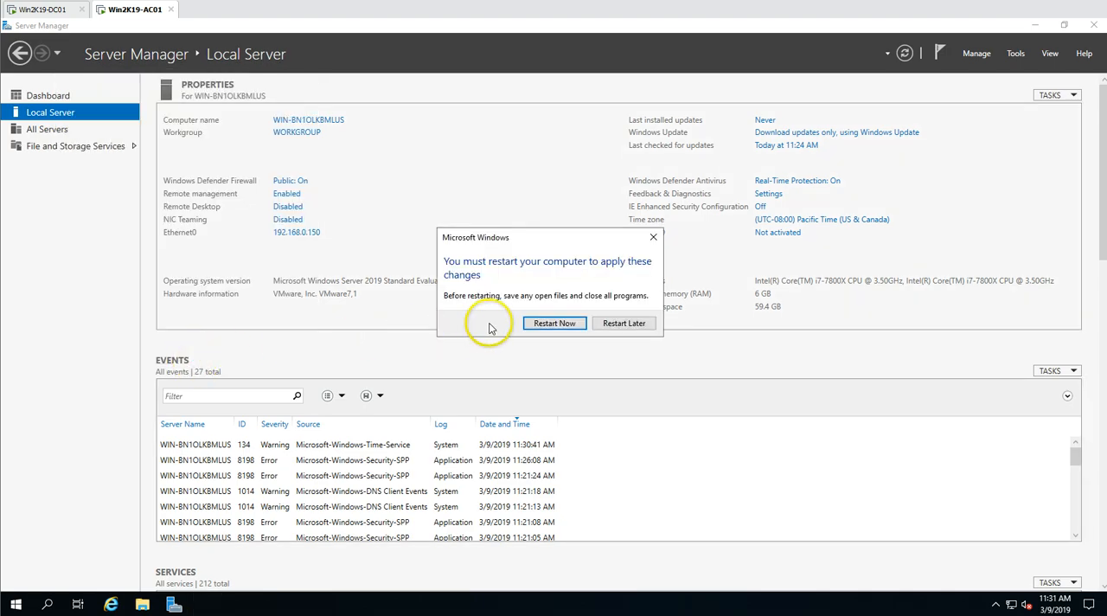
left_click(552, 322)
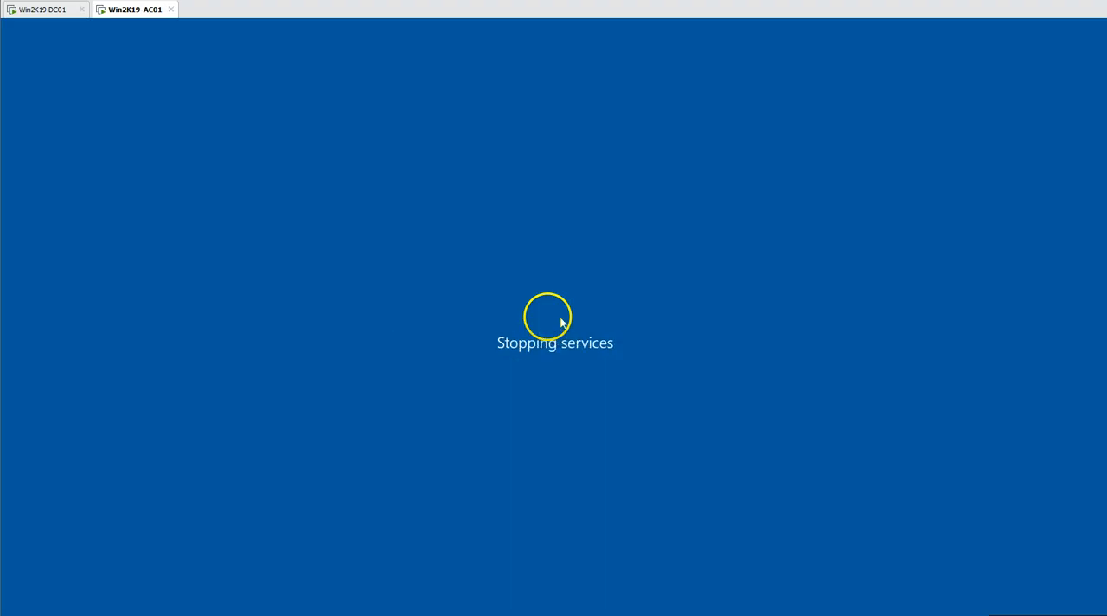
- Switch to the Win2K19-DC01 machine and review the VMs, Workstations, Users and Servers units under INDIA
left_click(353, 146)
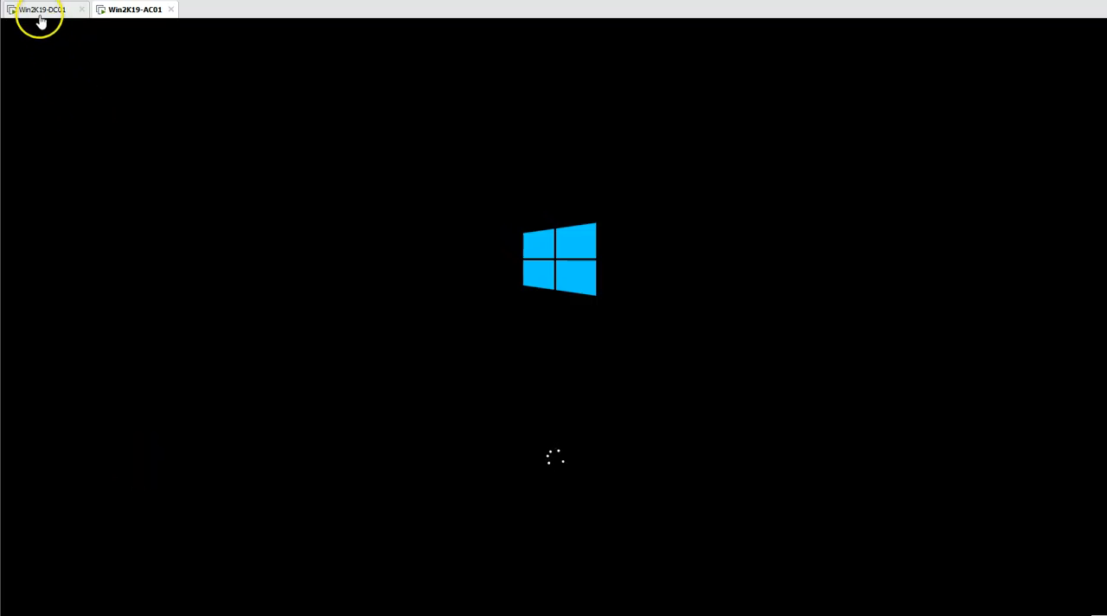
left_click(40, 11)
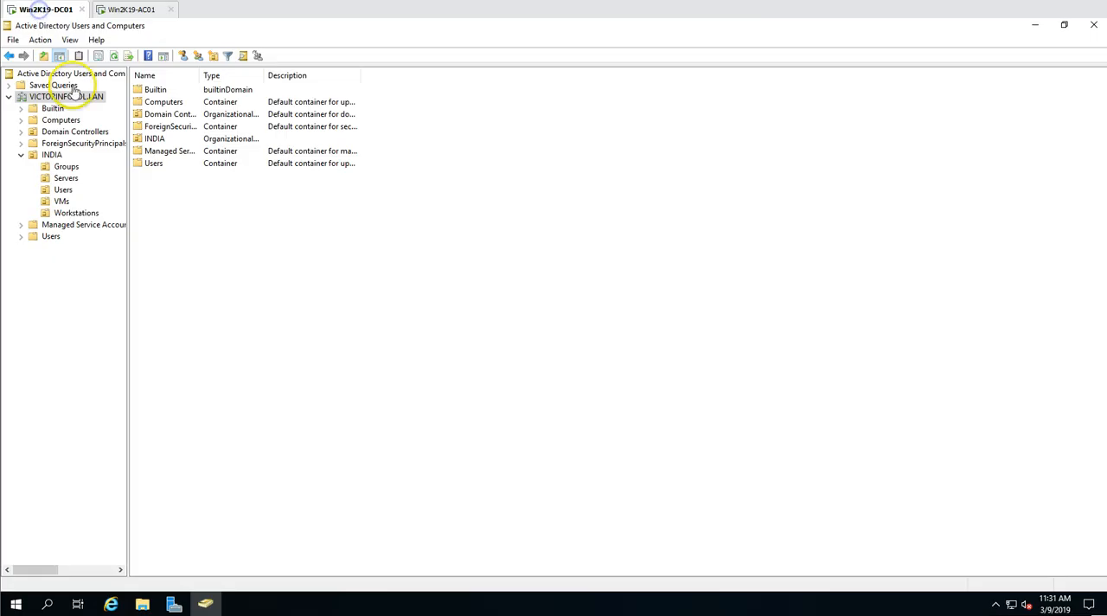
left_click(64, 203)
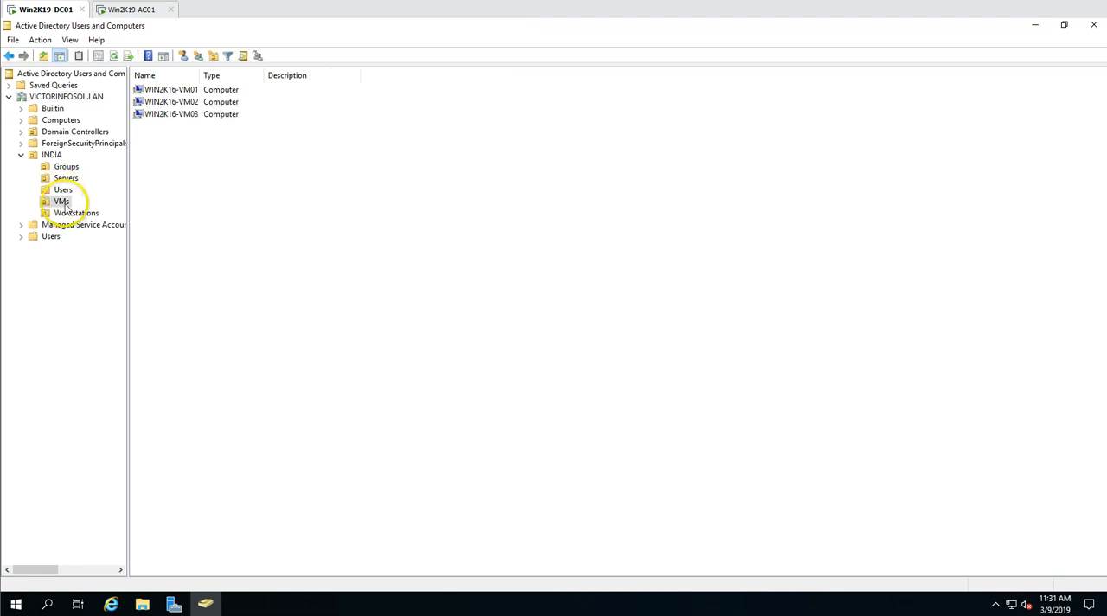
left_click(75, 213)
left_click(165, 102)
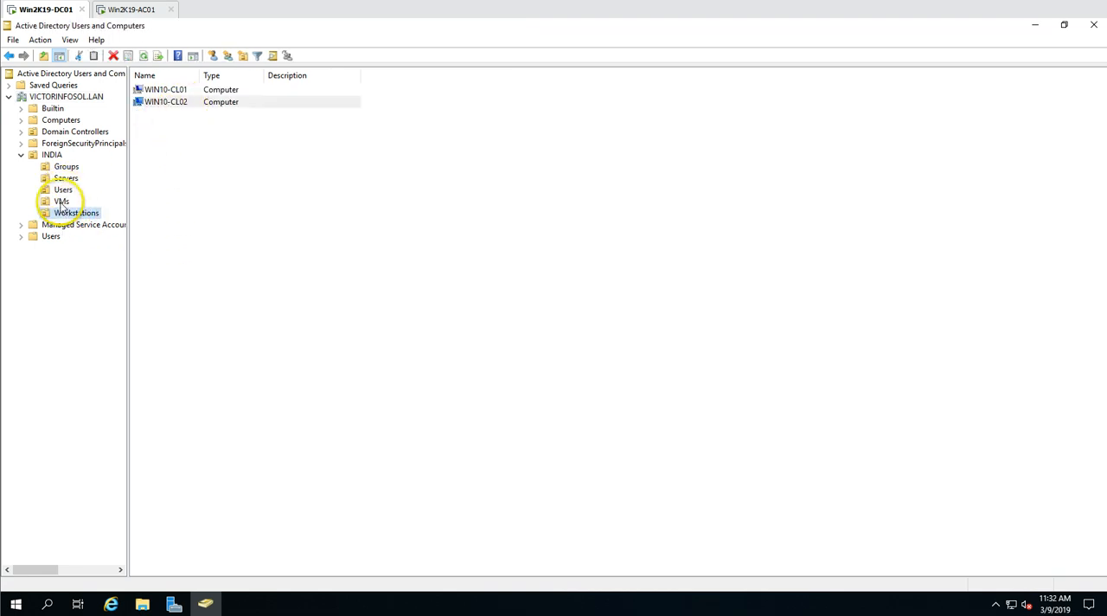
left_click(62, 201)
left_click(64, 188)
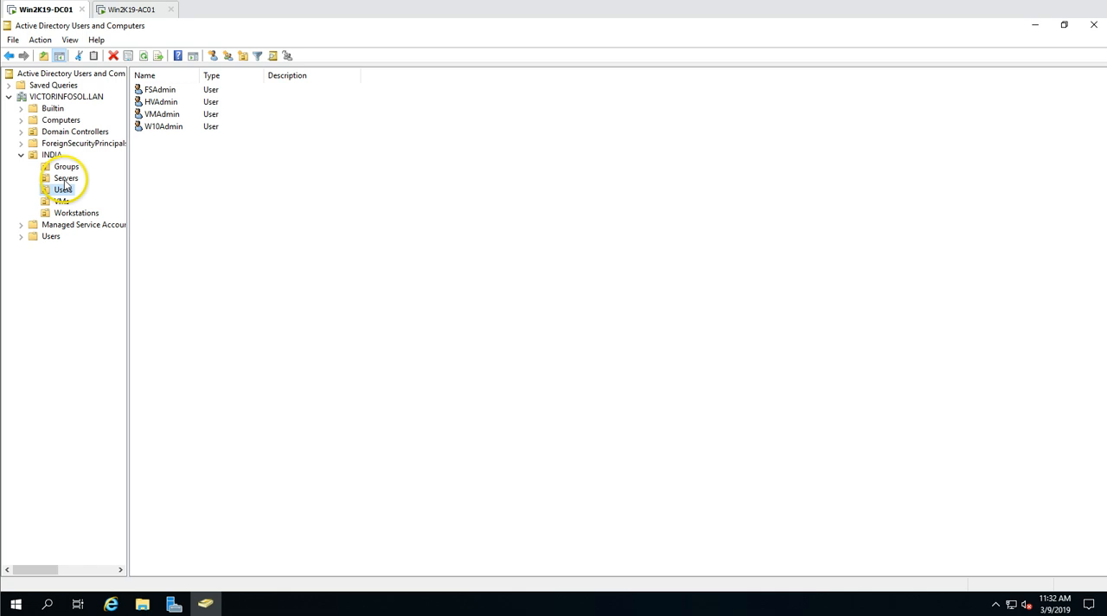
left_click(65, 179)
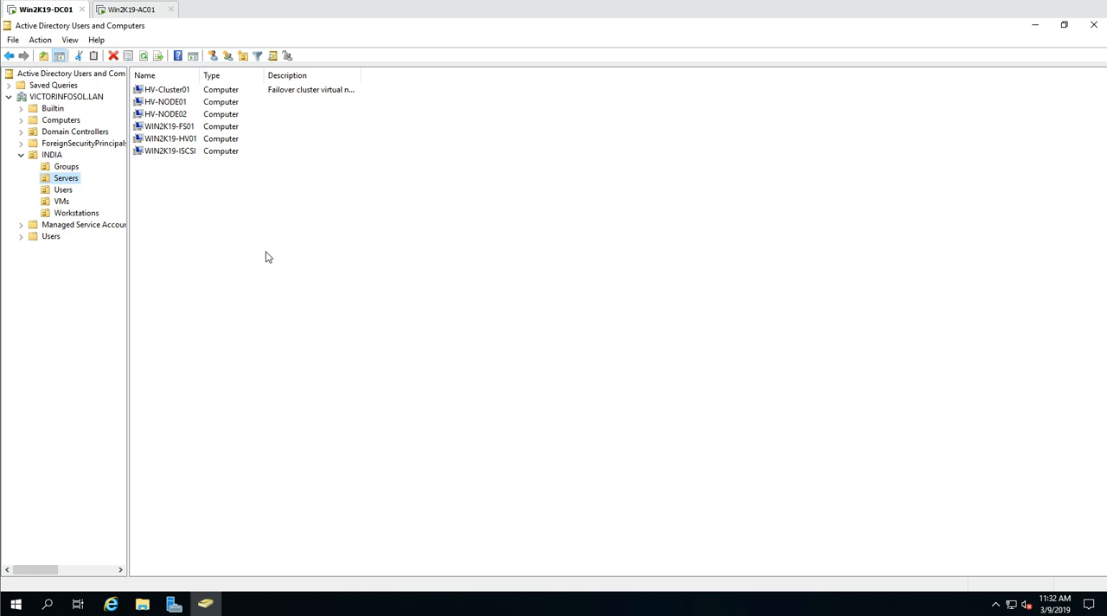
- Start a new user in the INDIA Users unit with ACAdmin as both first name and logon name
left_click(63, 190)
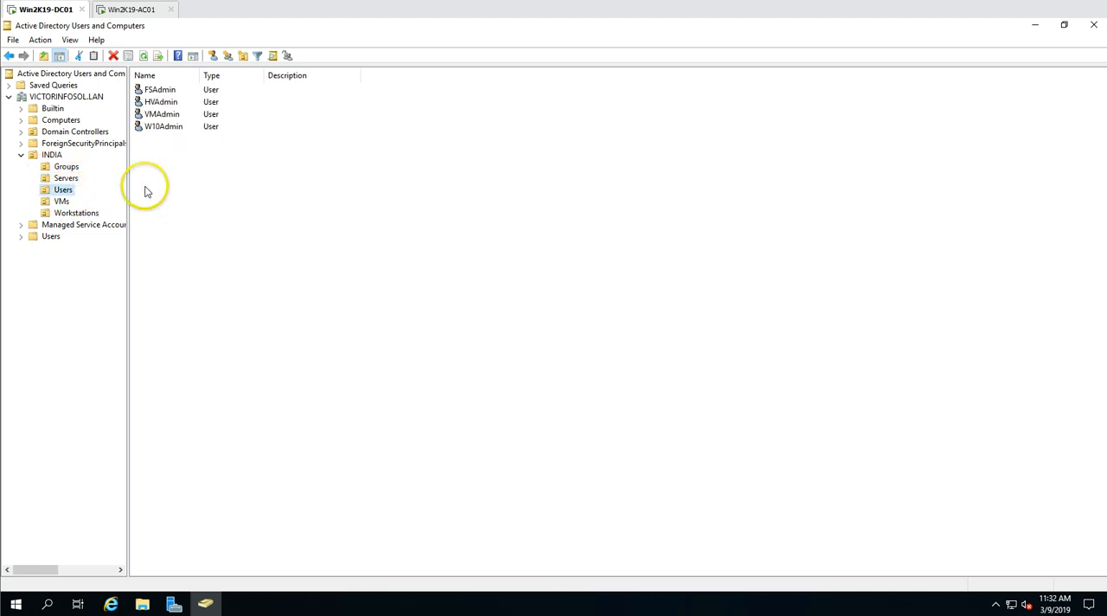
right_click(198, 173)
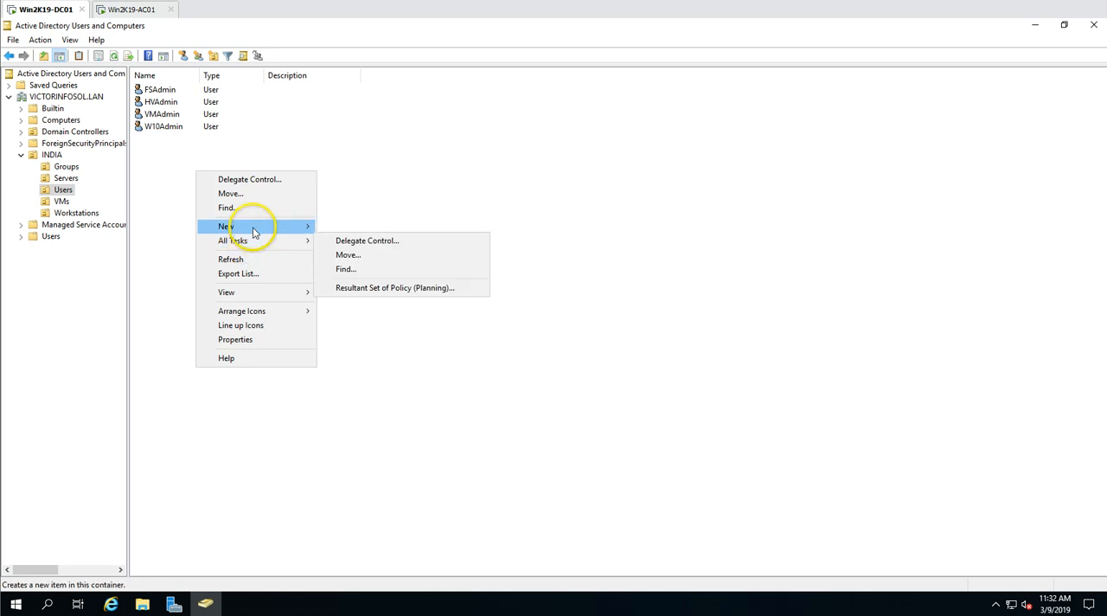
mouse_move(254, 232)
left_click(343, 354)
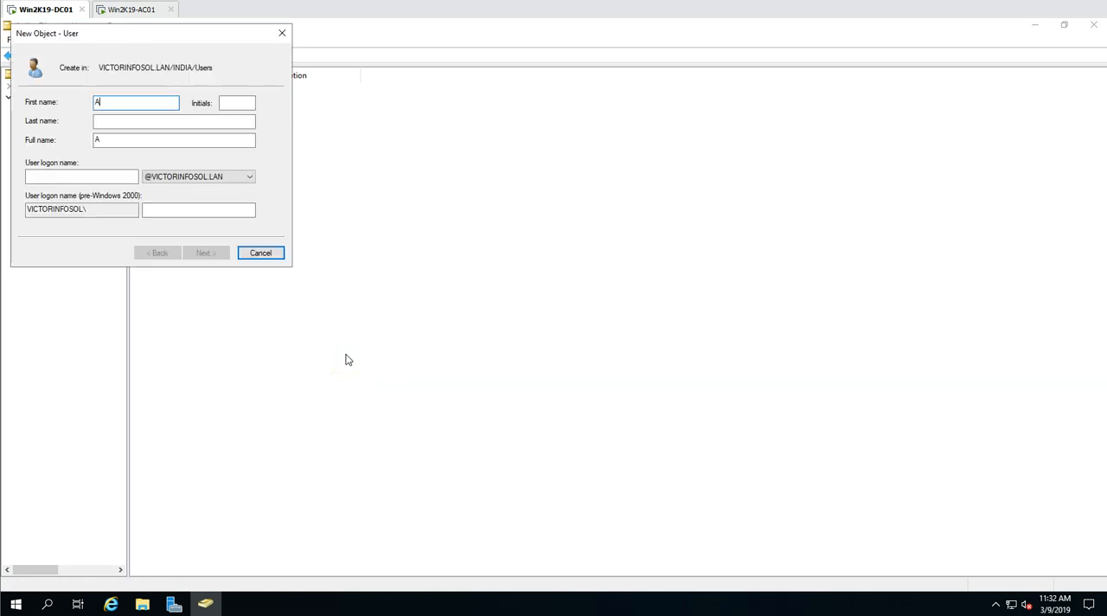
type("ACAdmin")
key("Tab")
key("Tab")
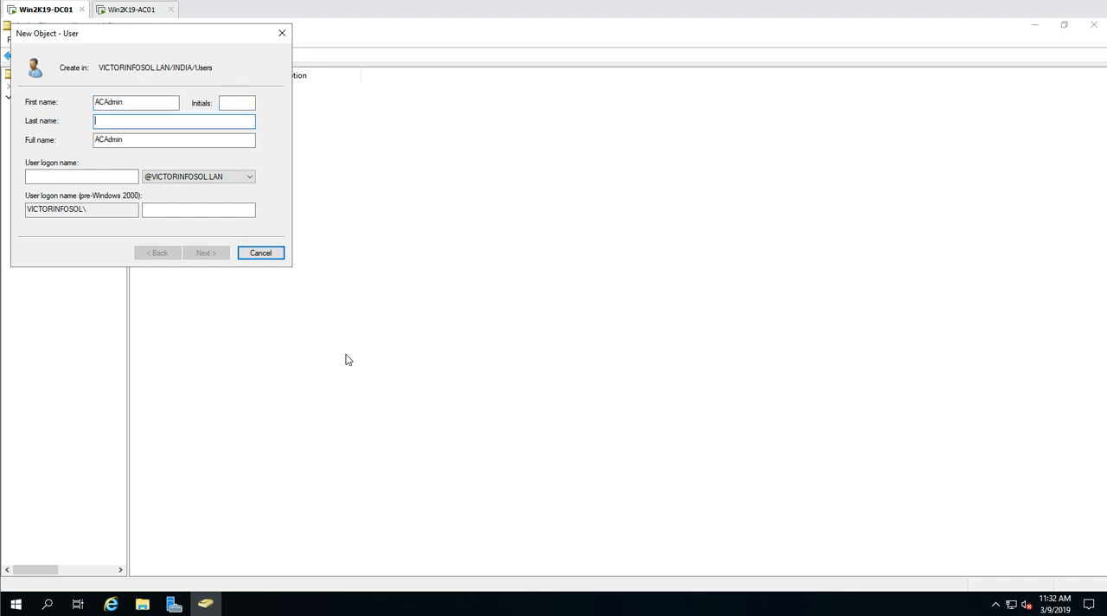
key("Tab")
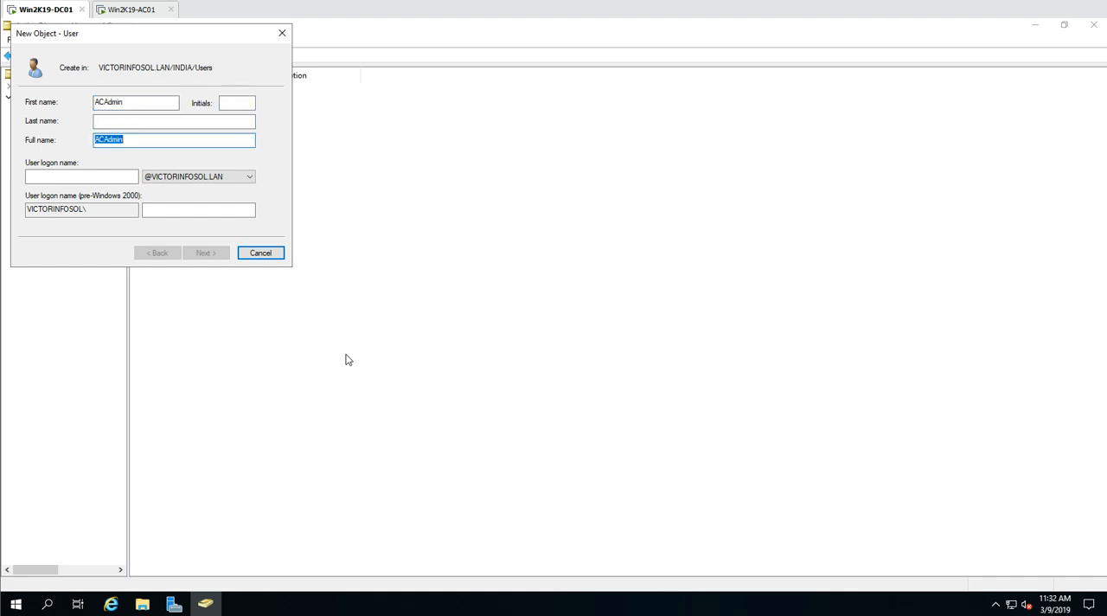
key("Tab")
type("ACAdmin")
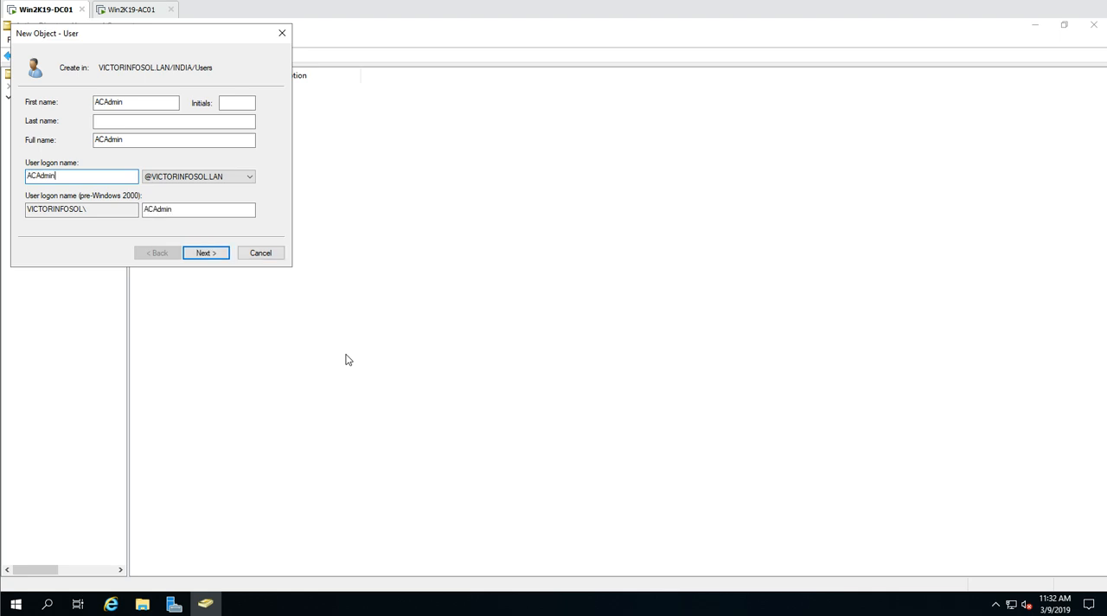
key("Return")
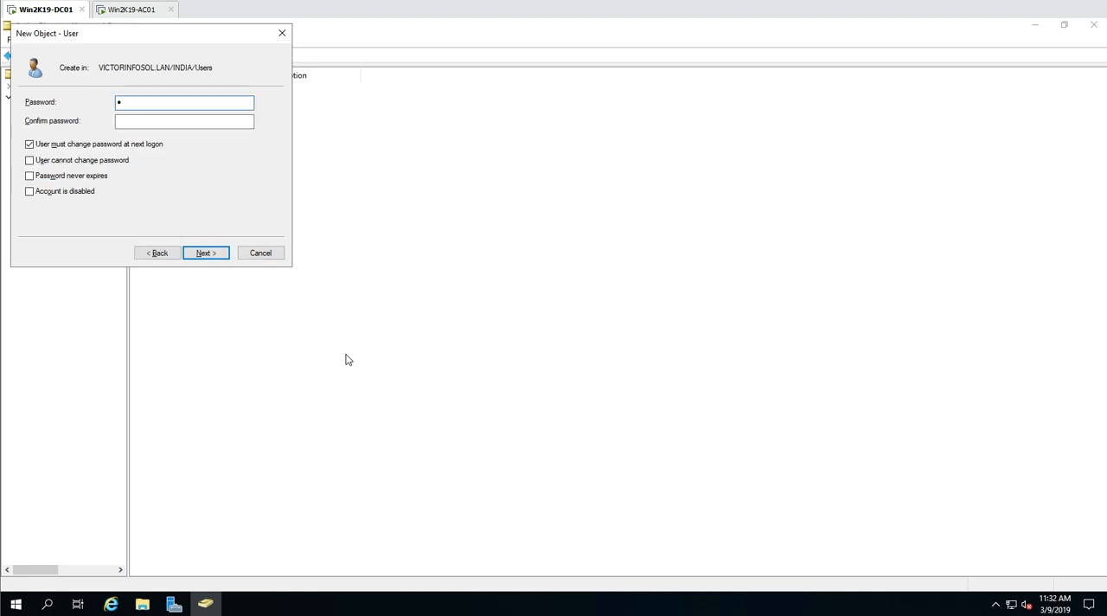
- Enter and confirm the account password, disable forced change at next logon, enable password never expires and user cannot change password, and create the user
type("••••••••")
key("Tab")
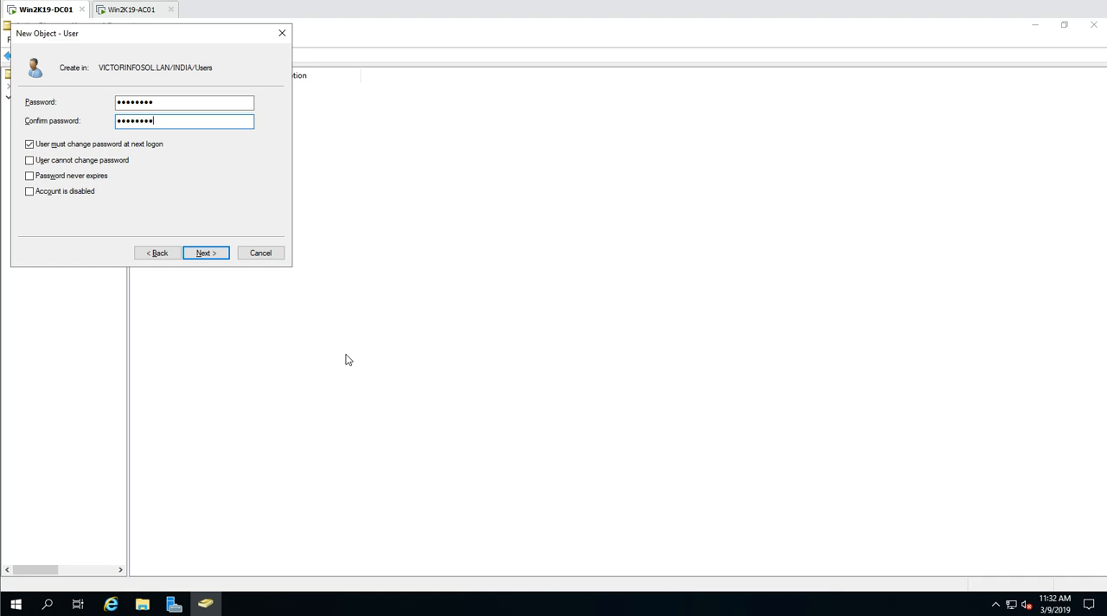
left_click(79, 144)
left_click(75, 177)
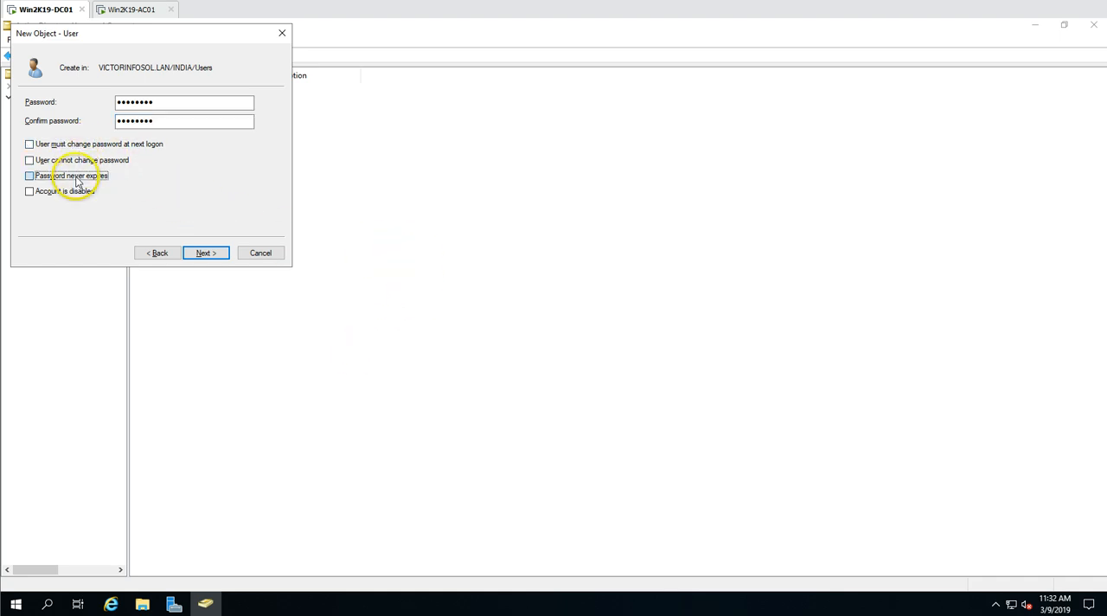
left_click(94, 162)
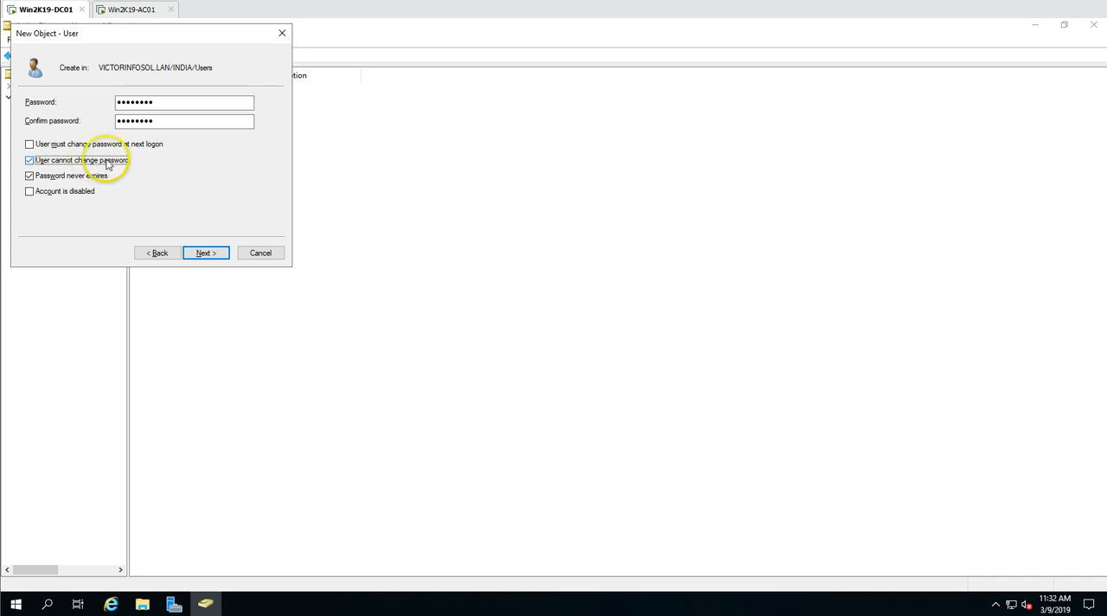
left_click(213, 253)
left_click(213, 252)
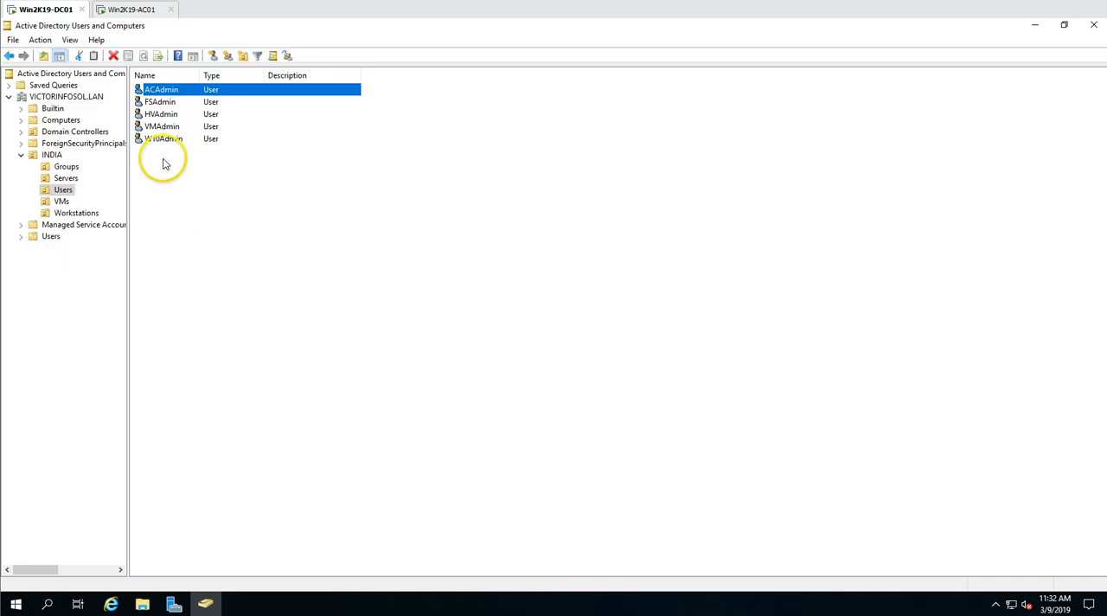
- Add the ACAdmin user to the Domain Admins group and apply the membership change
double_click(212, 90)
left_click(474, 163)
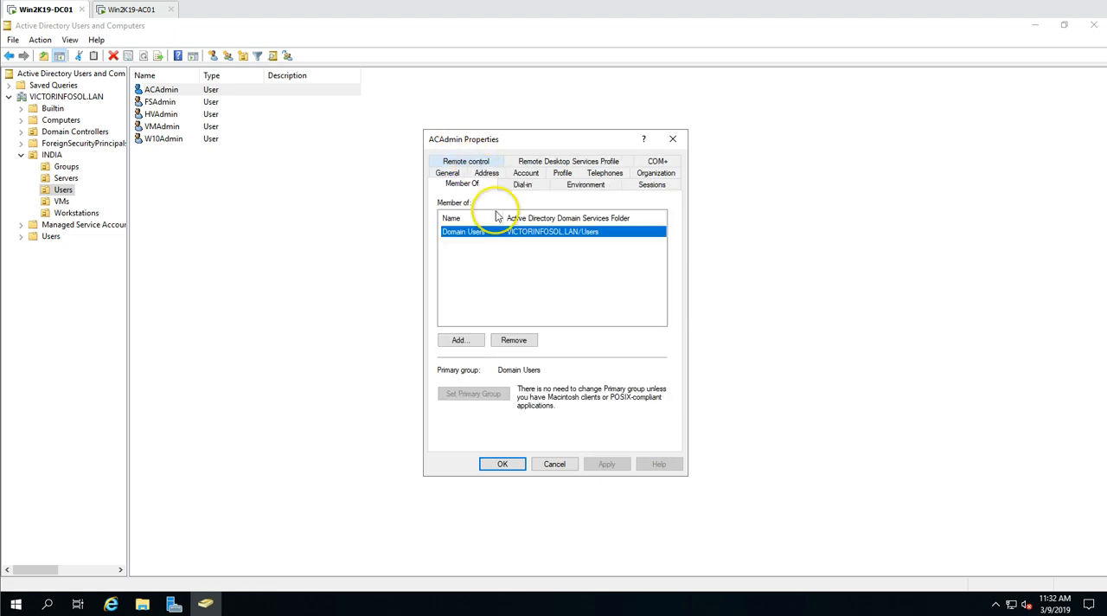
left_click(460, 341)
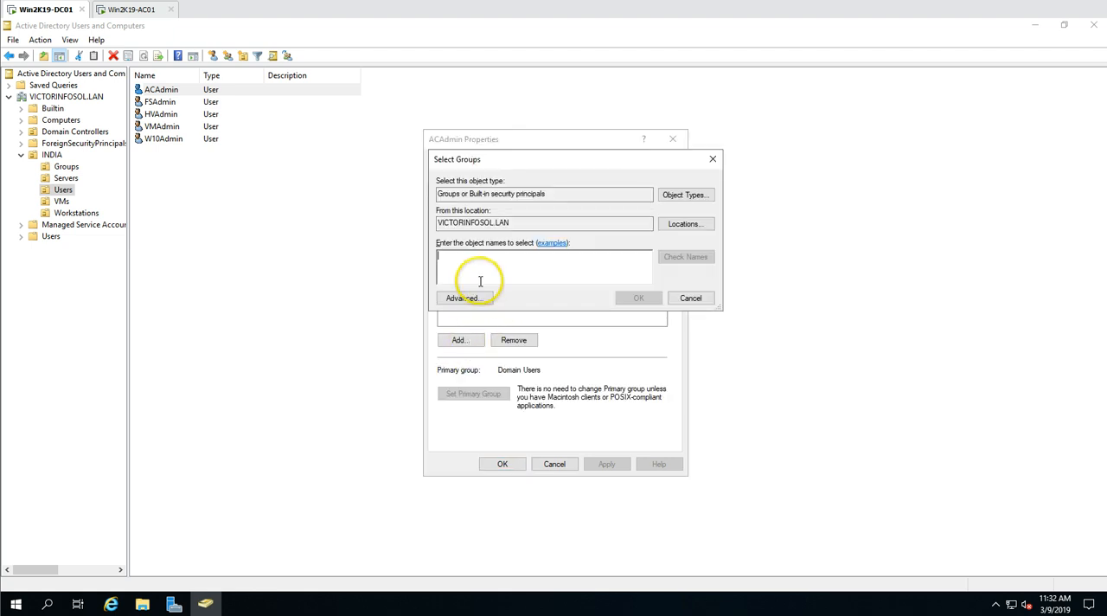
type("domain admins")
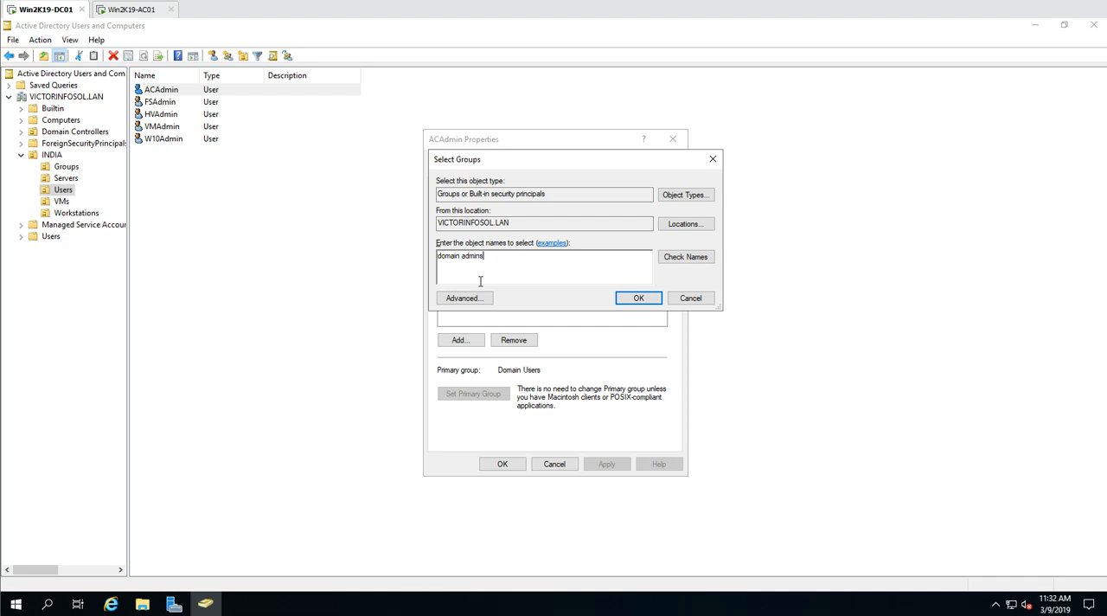
key("Return")
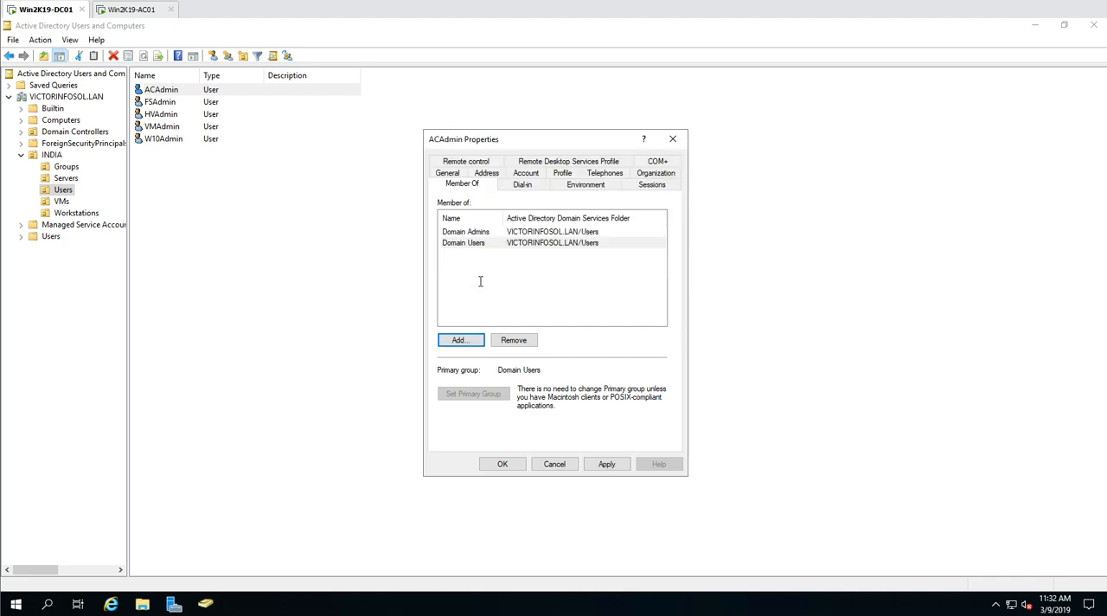
left_click(609, 464)
left_click(501, 462)
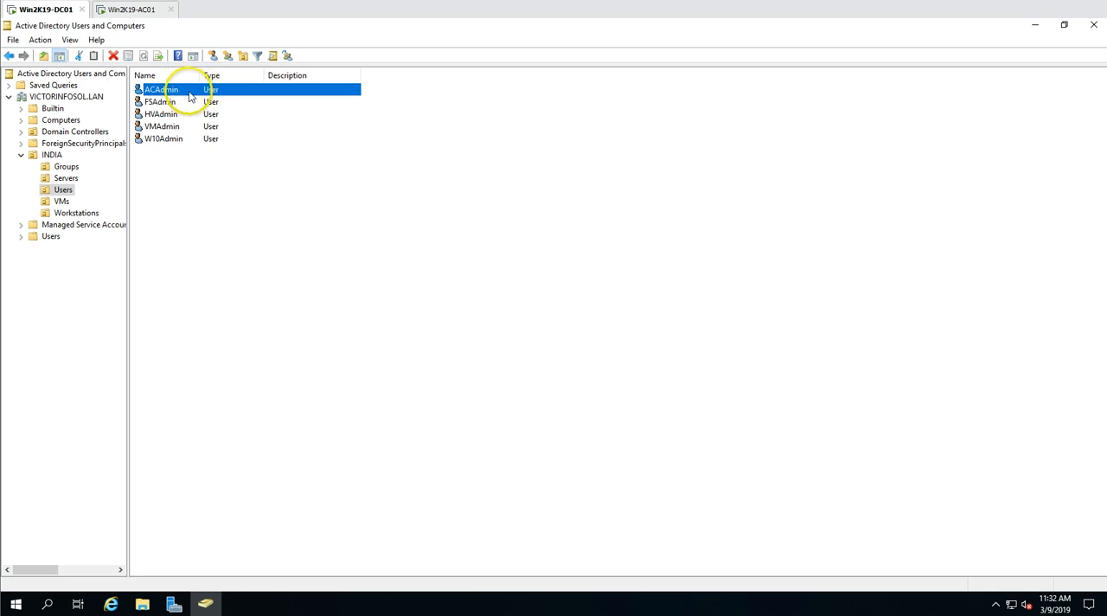
- Review the contents of the Servers, Workstations, VMs and Users units under INDIA
left_click(66, 178)
left_click_drag(163, 177, 181, 93)
left_click(177, 90)
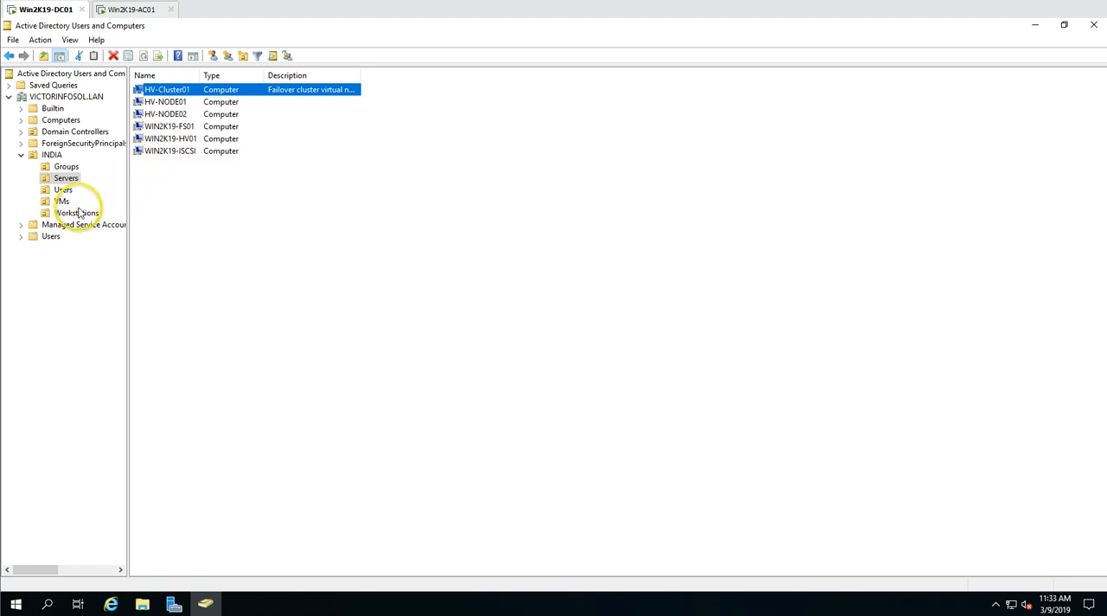
left_click(86, 215)
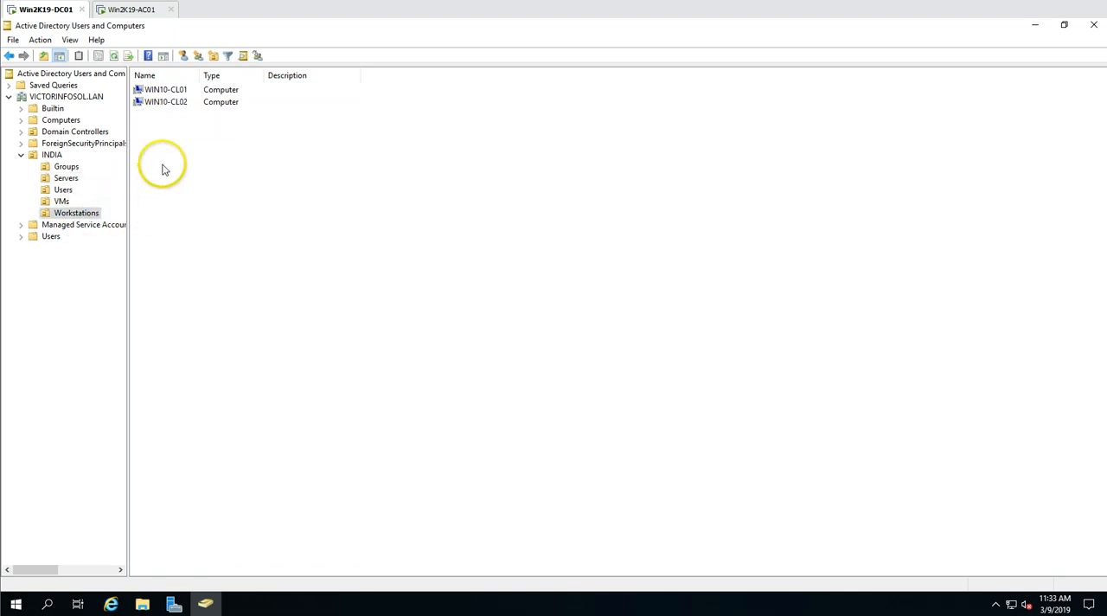
left_click(68, 200)
left_click(67, 178)
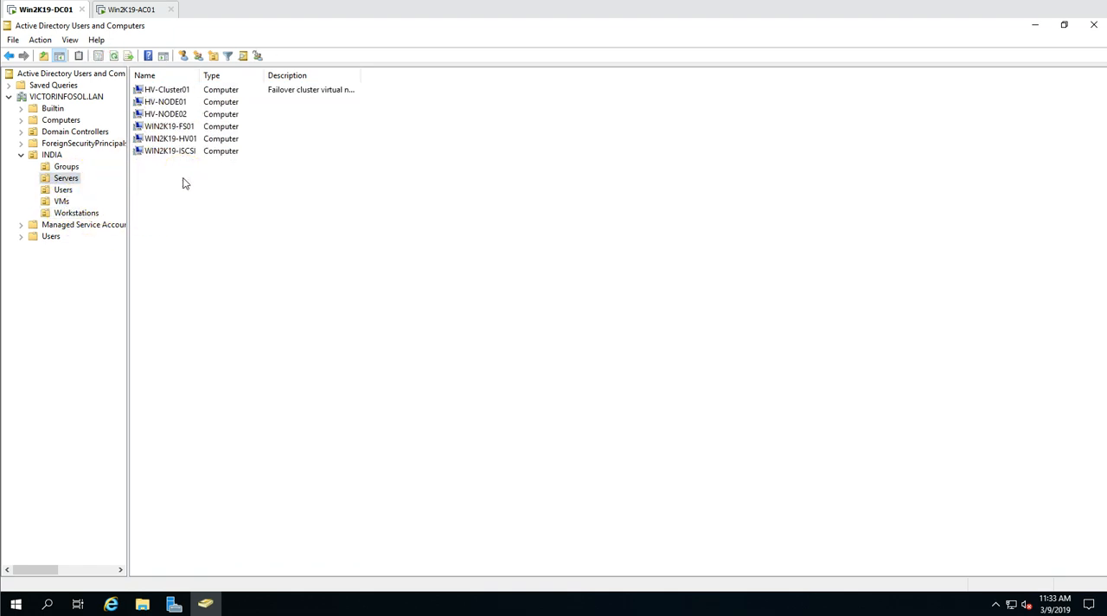
left_click(64, 190)
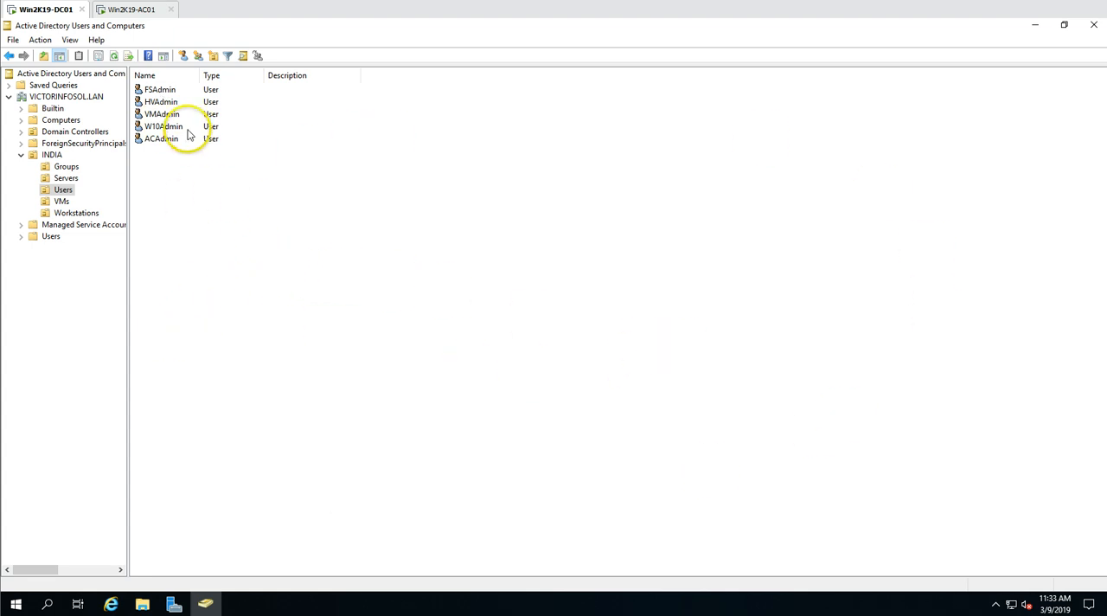
- Switch to the Win2K19-AC01 machine, unlock it and sign in to the domain as ACAdmin with the account password
left_click(146, 11)
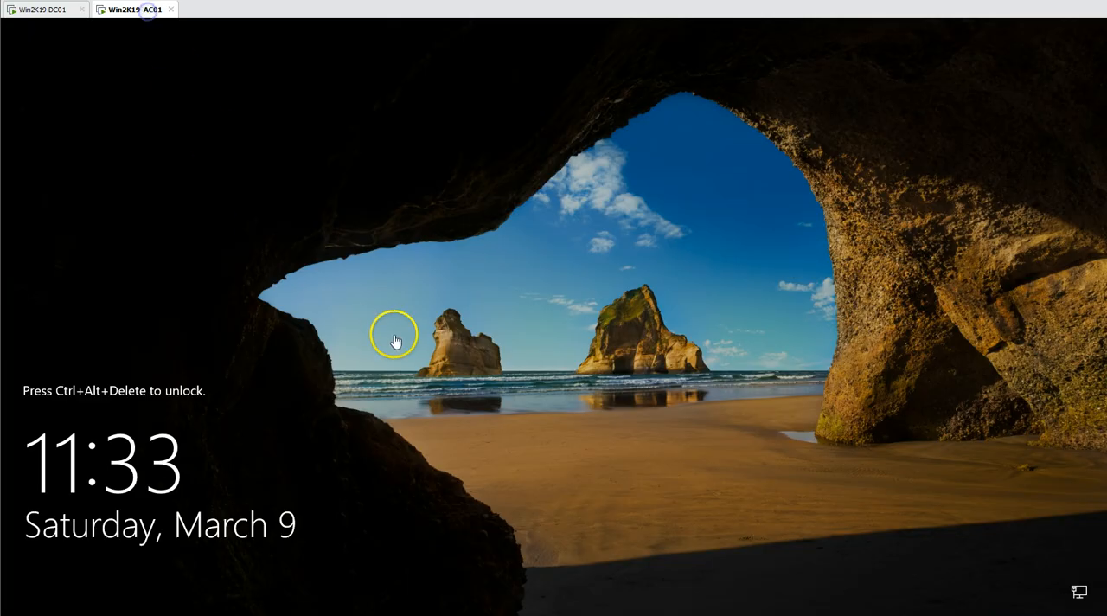
right_click(119, 11)
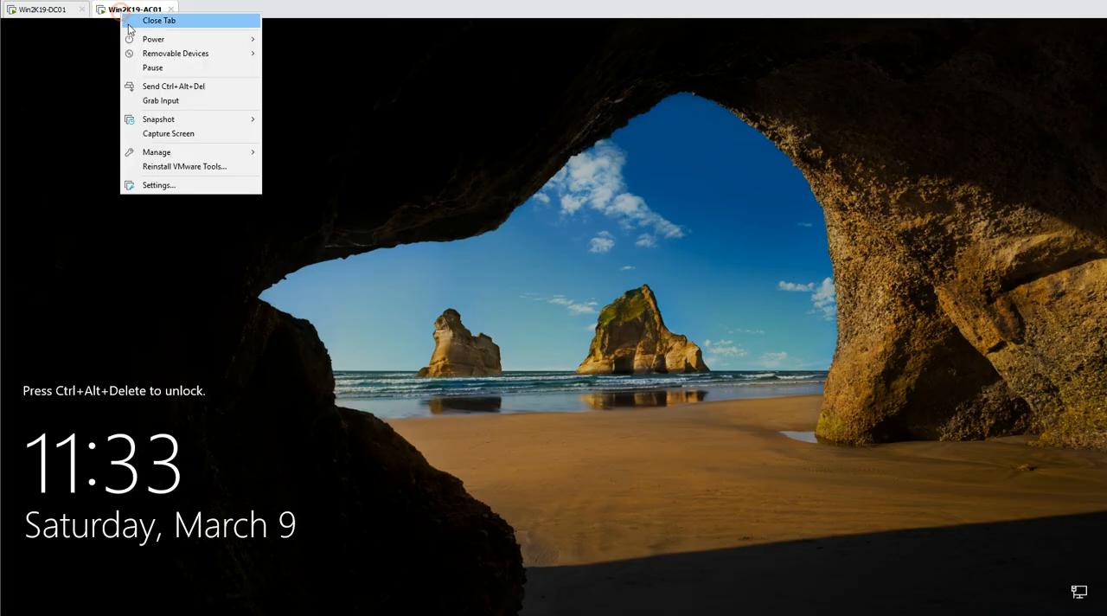
left_click(157, 87)
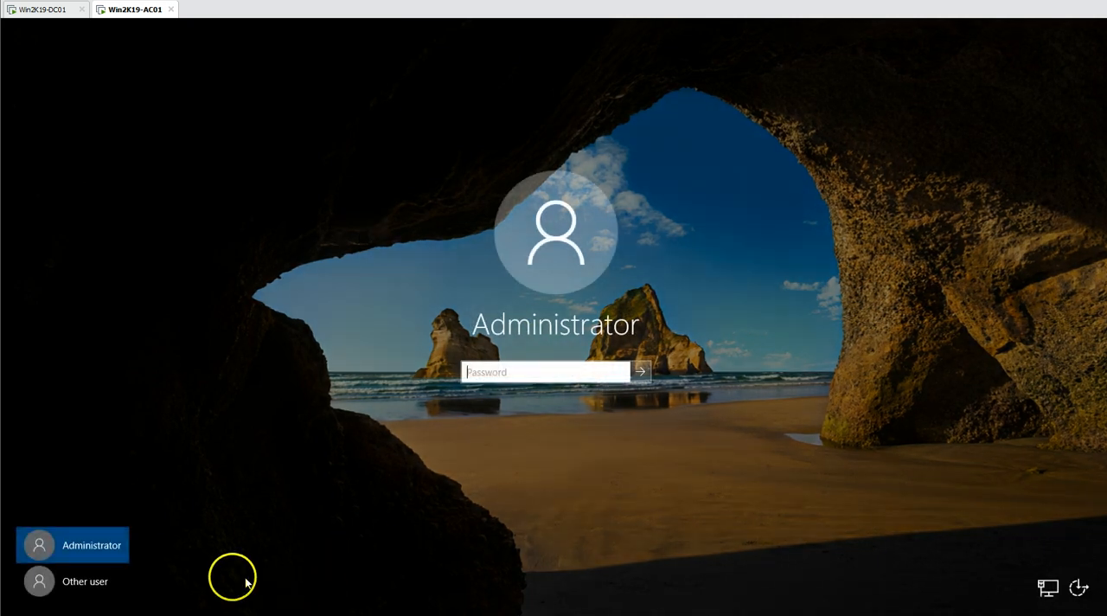
left_click(108, 594)
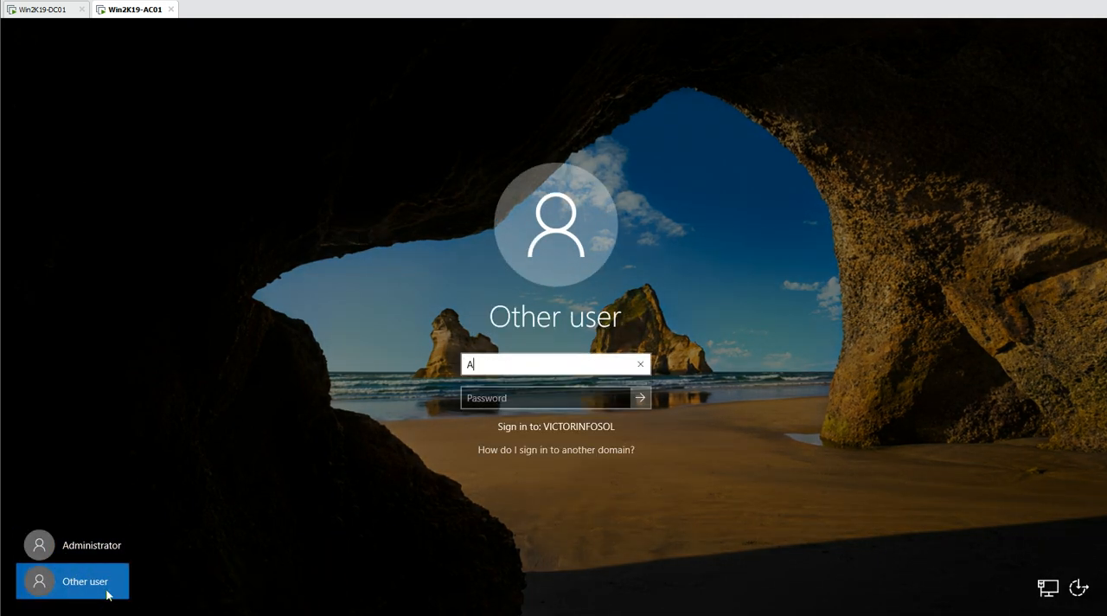
key("Tab")
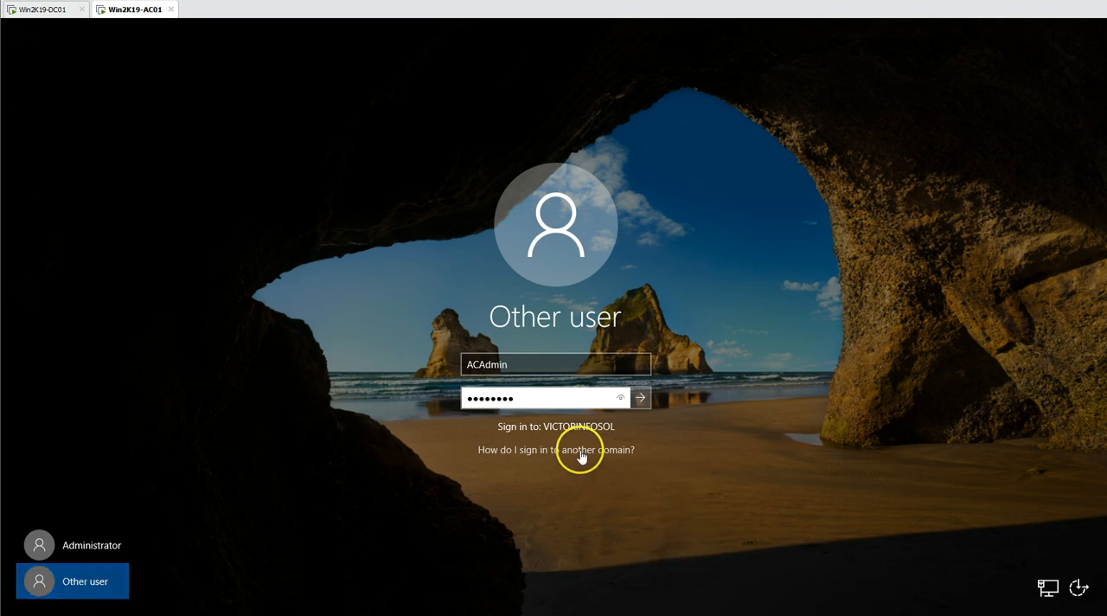
left_click(640, 397)
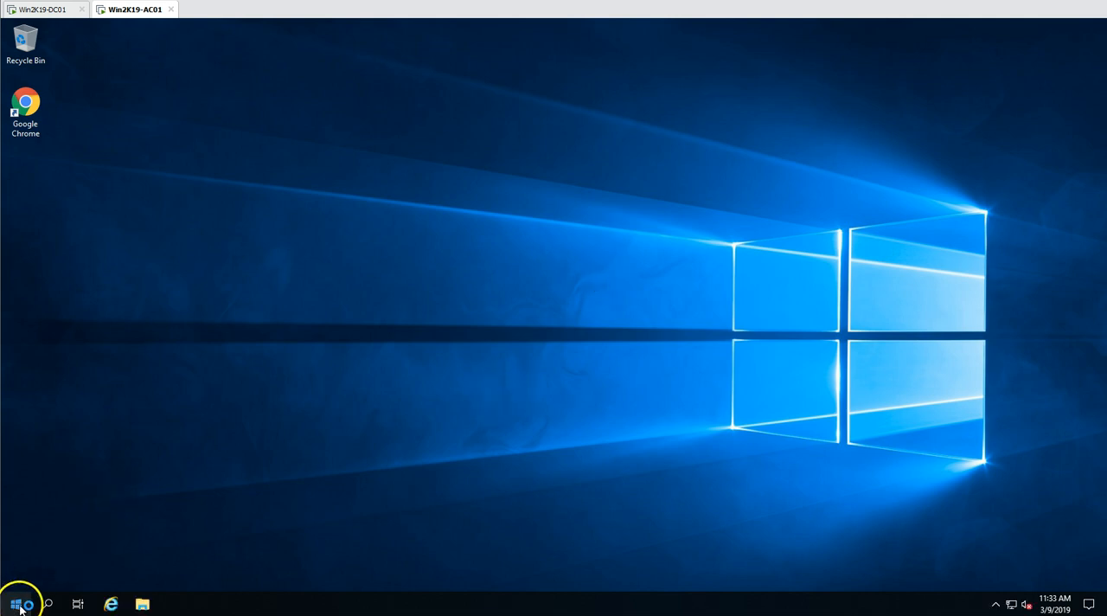
- Check the members of the local Administrators group in Computer Management for the Domain Admins entry, and close the console
right_click(19, 605)
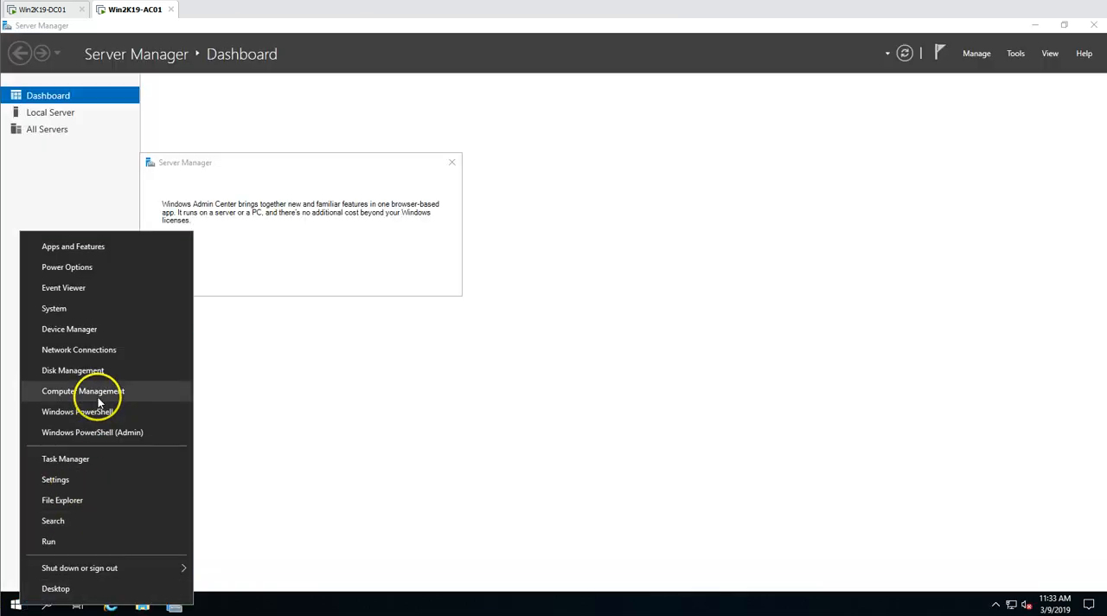
left_click(91, 390)
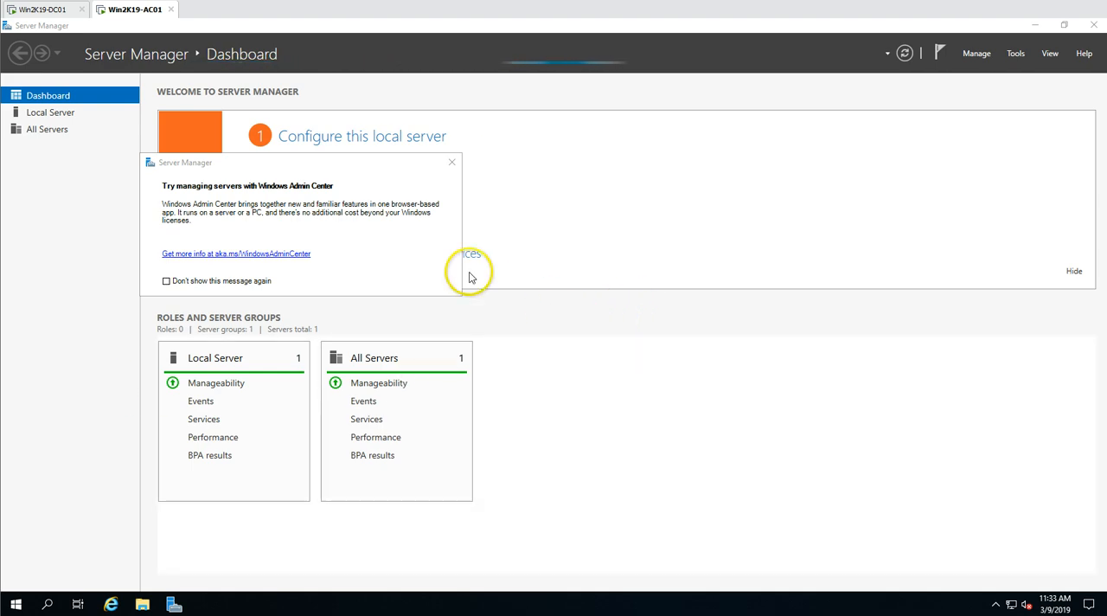
double_click(87, 148)
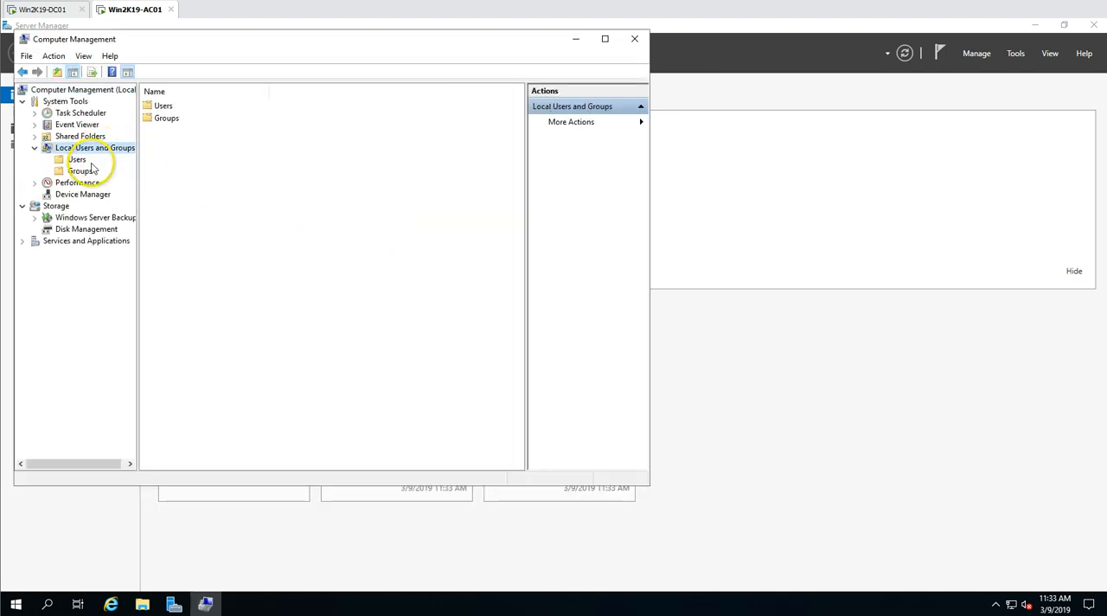
left_click(78, 171)
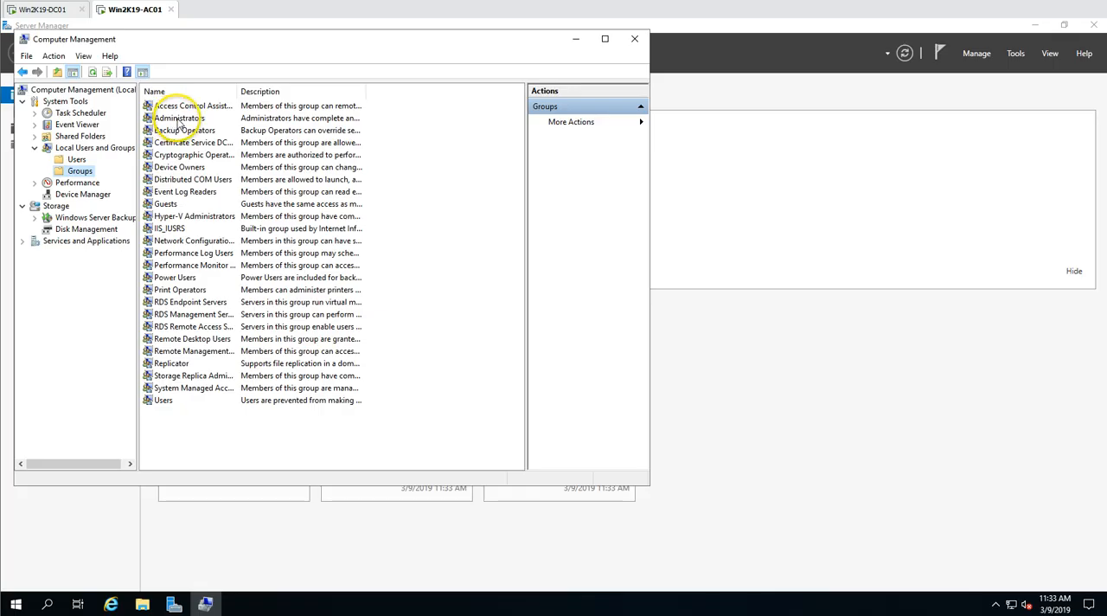
double_click(185, 119)
left_click_drag(228, 128, 289, 171)
left_click(341, 297)
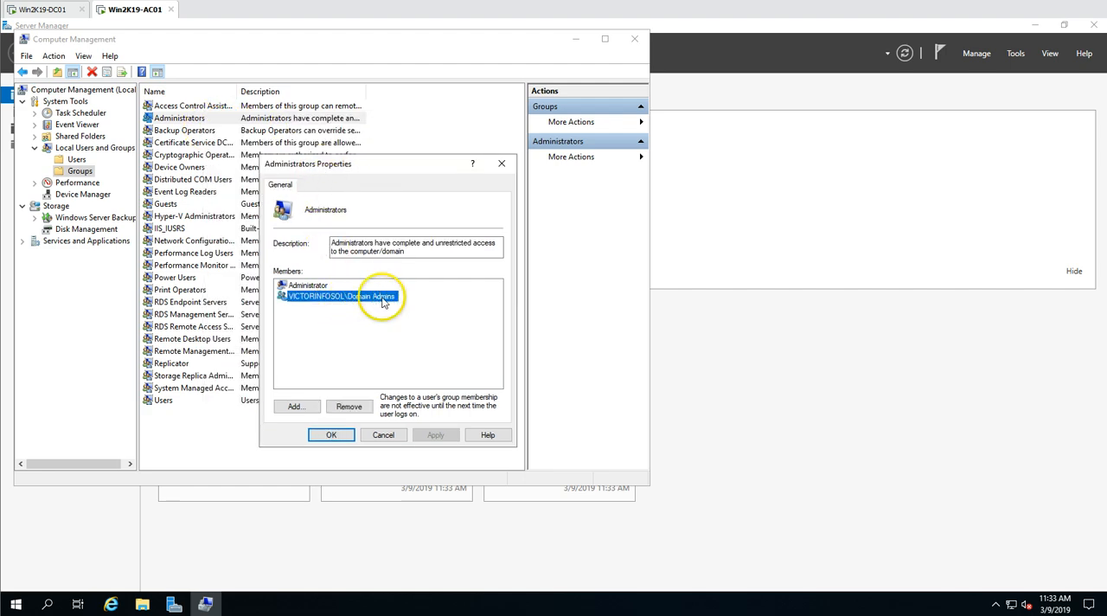
left_click(332, 435)
left_click(634, 39)
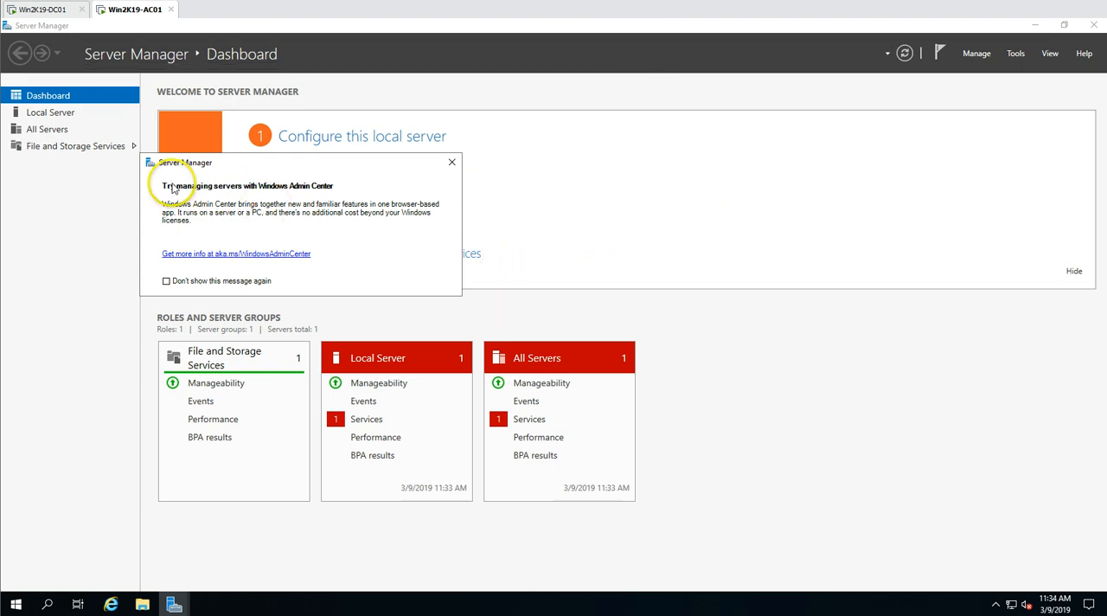
- Hide the Server Manager welcome tile and refresh the dashboard
left_click(1074, 271)
left_click(904, 52)
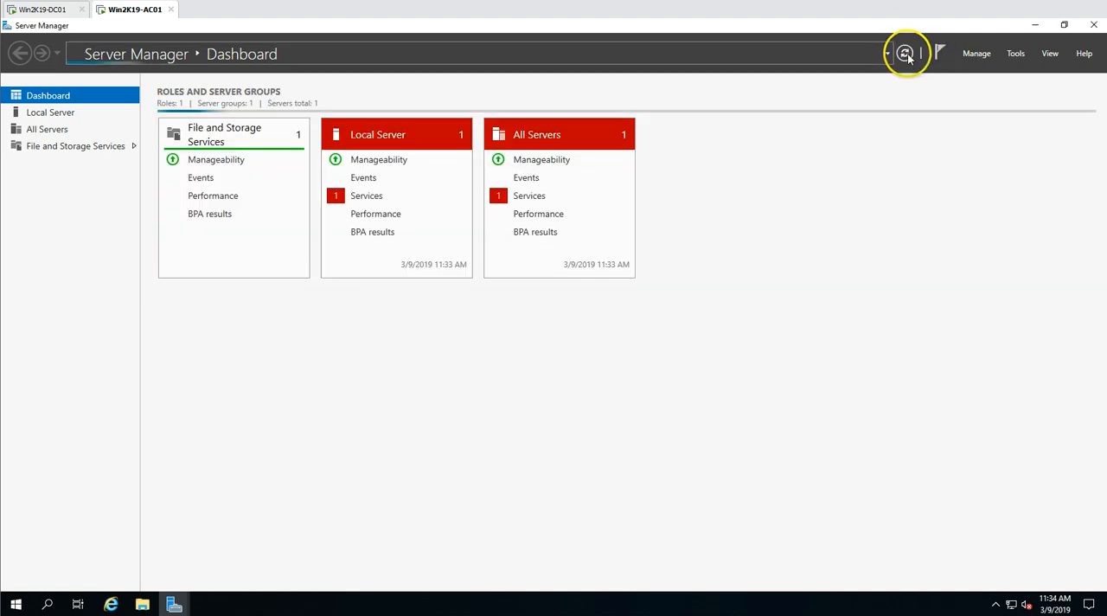
- Bring the Windows Admin Center notice to the front and open its more-info link in a maximized browser window
mouse_move(178, 598)
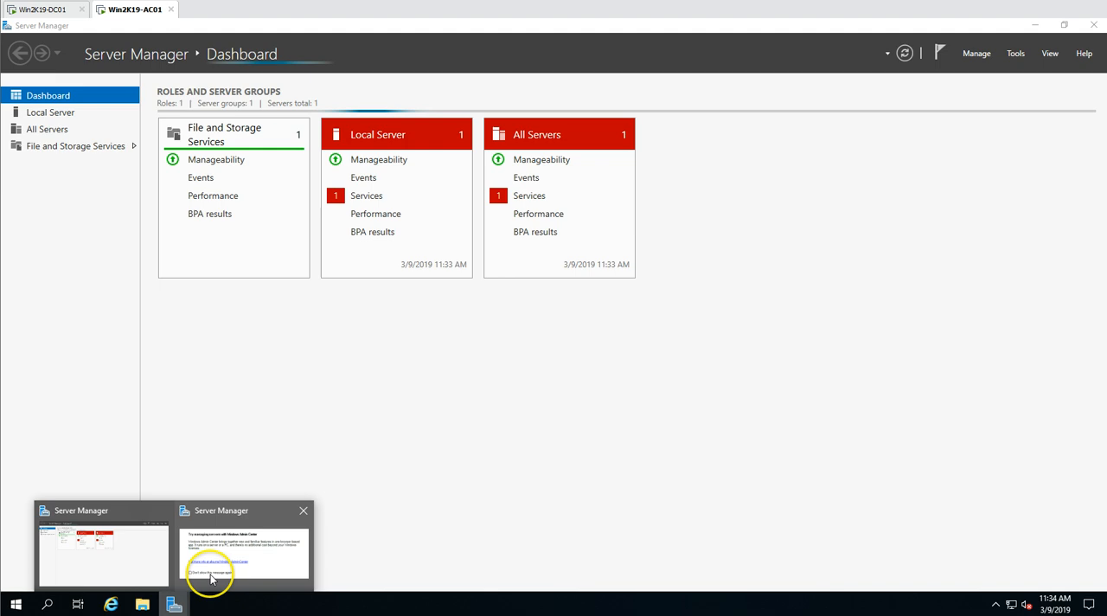
left_click(280, 579)
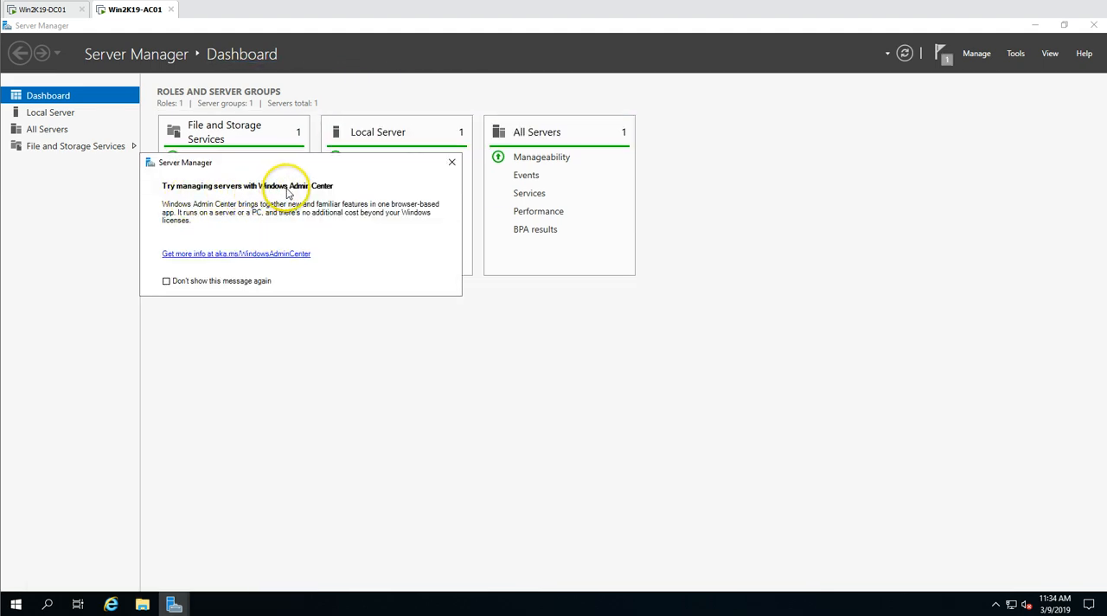
left_click_drag(346, 164, 385, 230)
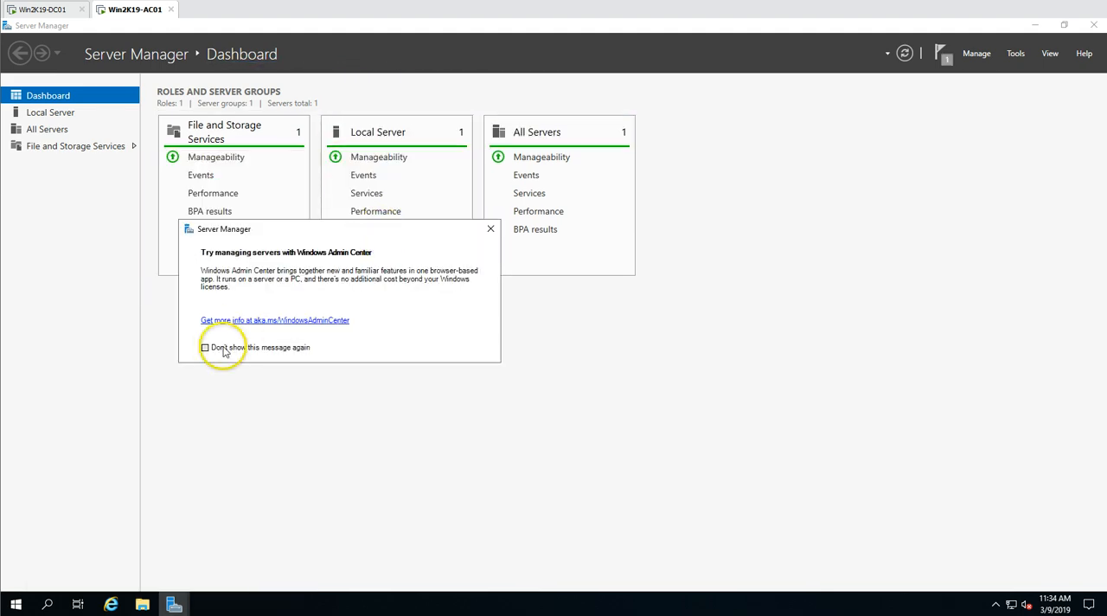
left_click(273, 323)
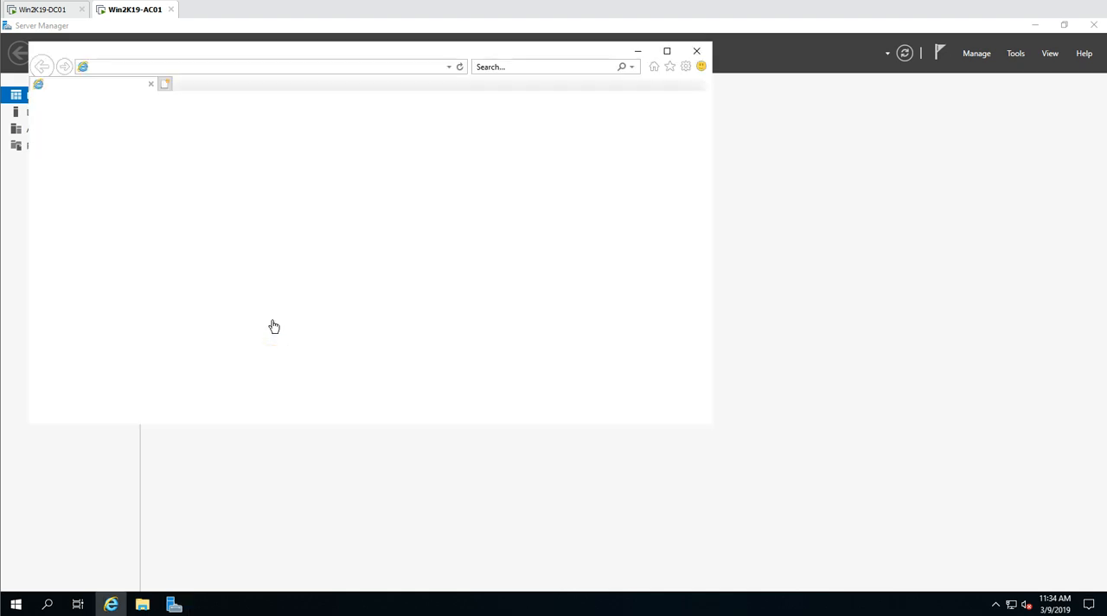
left_click(668, 54)
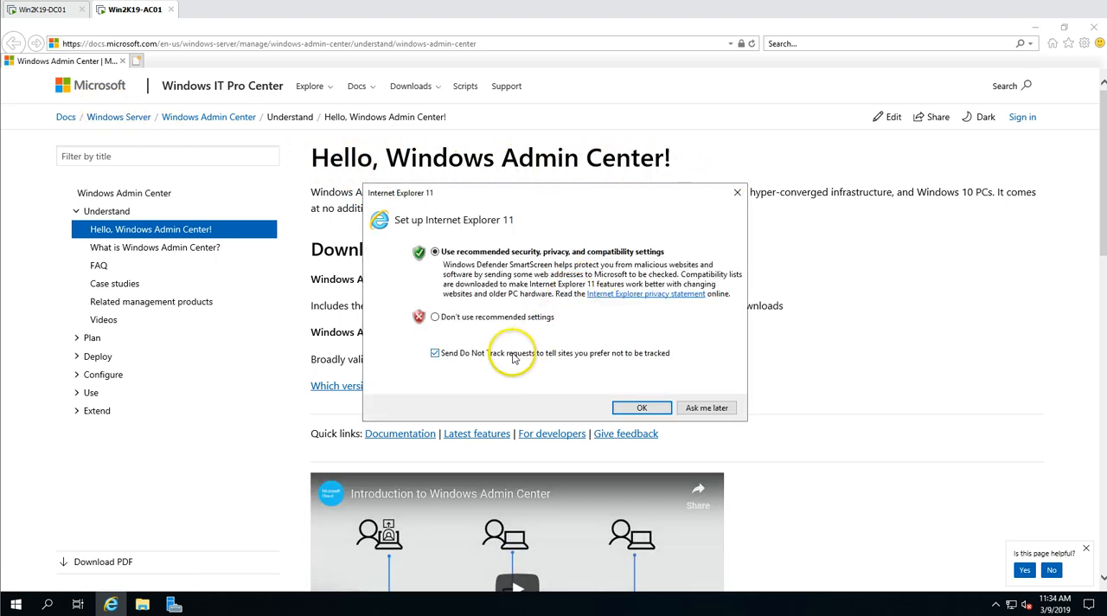
- Set up Internet Explorer 11 without the recommended settings and close the extra go.microsoft.com page
left_click(508, 317)
left_click(631, 405)
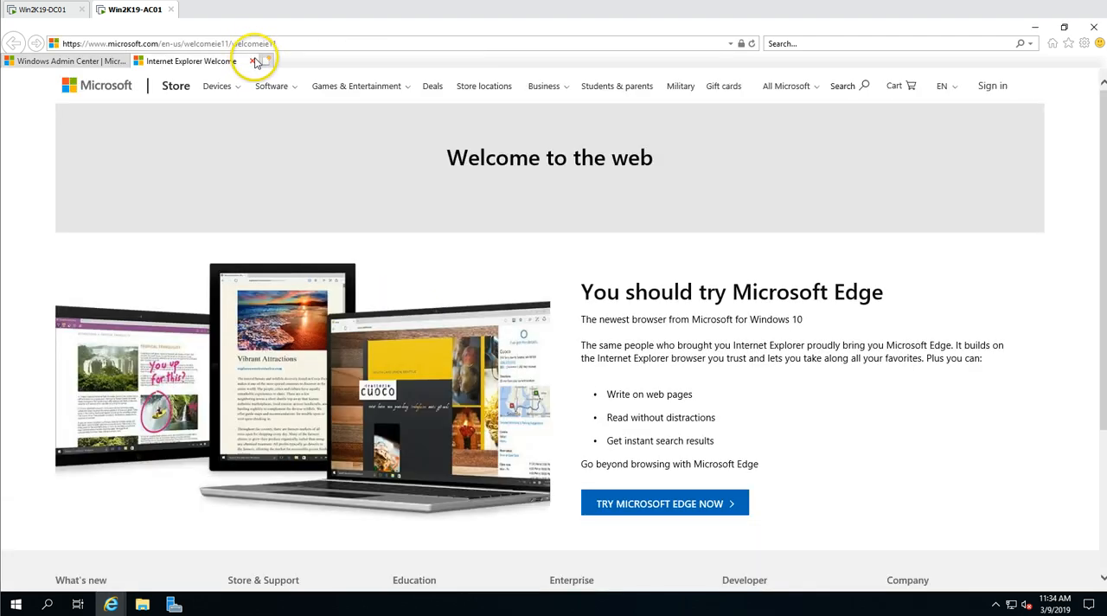
left_click(252, 61)
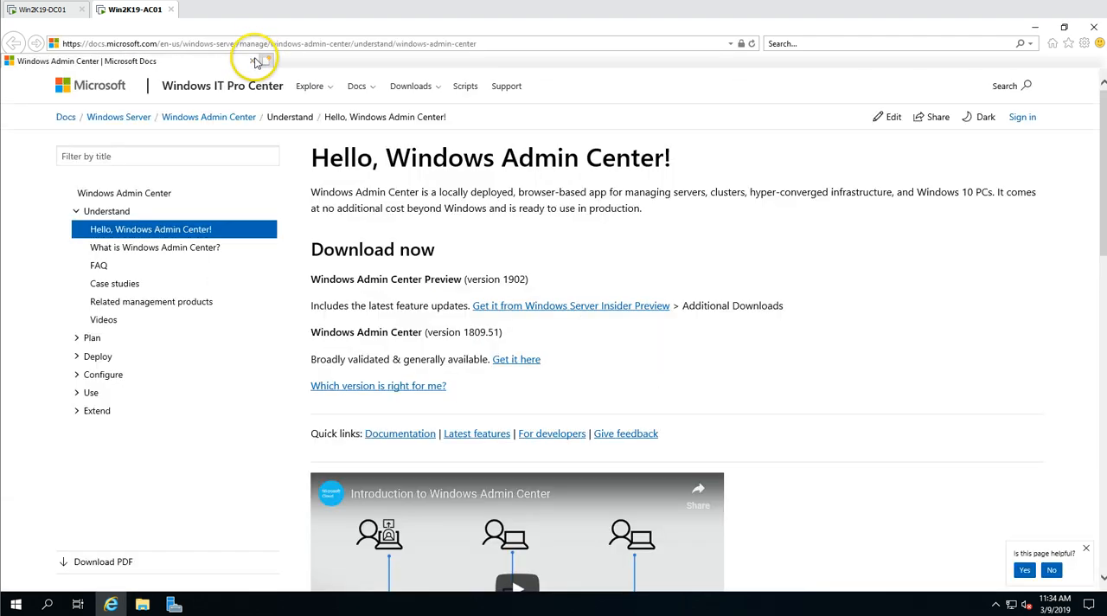
- Open the Windows Server Insider Preview download page for Windows Admin Center Preview version 1902
left_click_drag(351, 306, 443, 310)
left_click(523, 319)
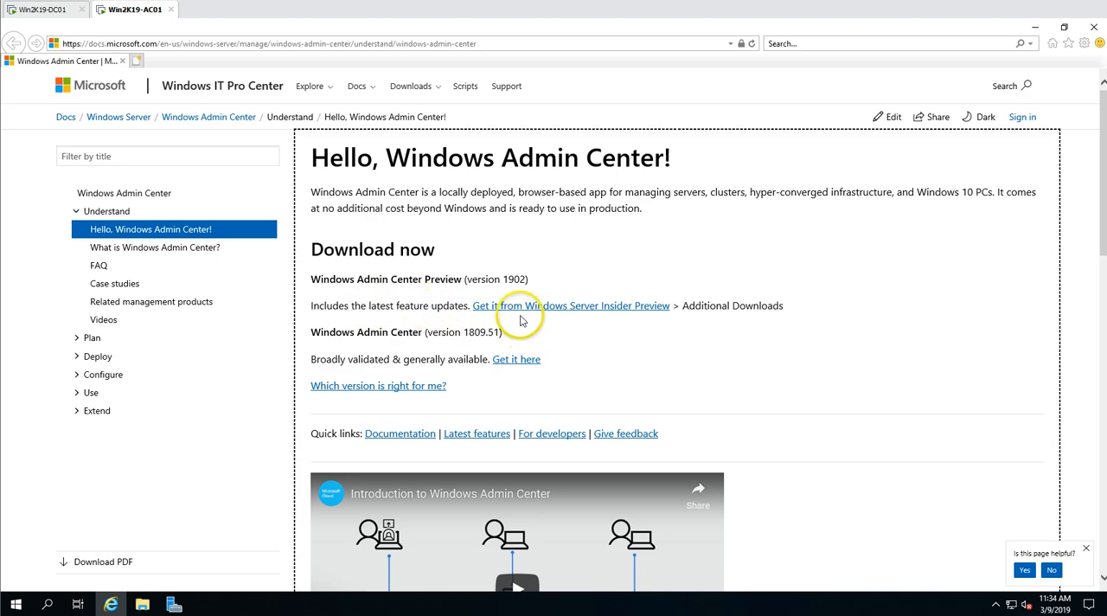
left_click(564, 310)
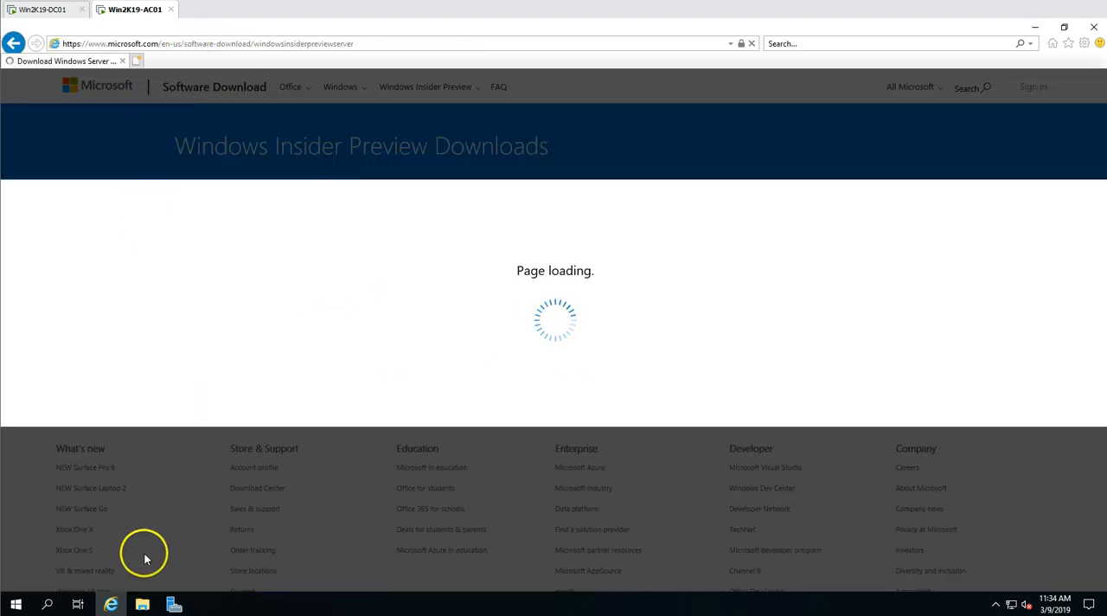
- Clear the desktop of the Internet Explorer window, the Windows Admin Center notice and Server Manager
left_click(111, 604)
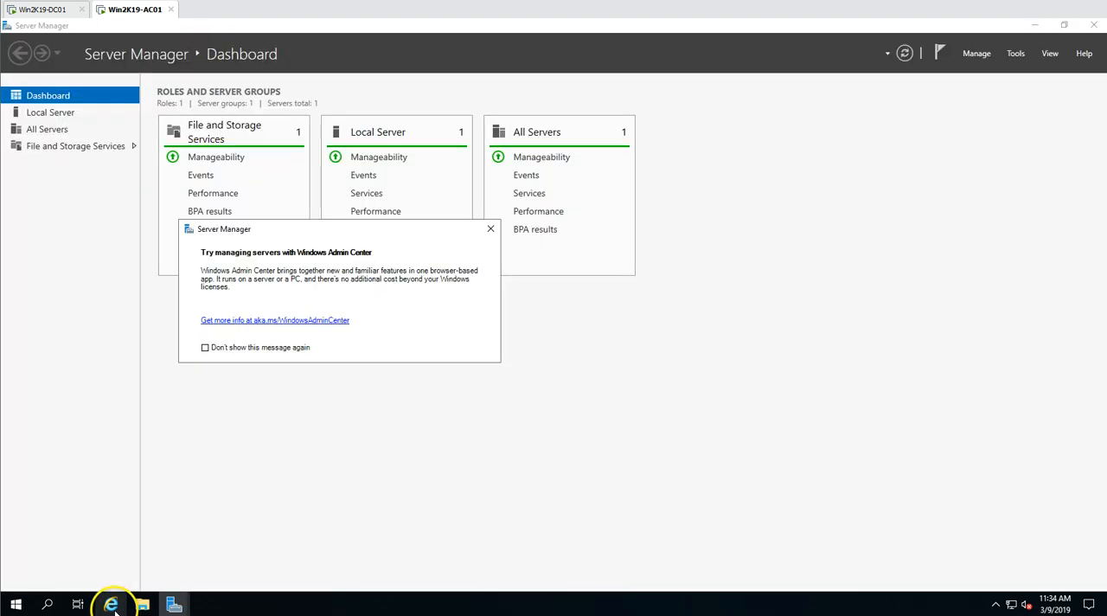
left_click(492, 228)
left_click(1033, 25)
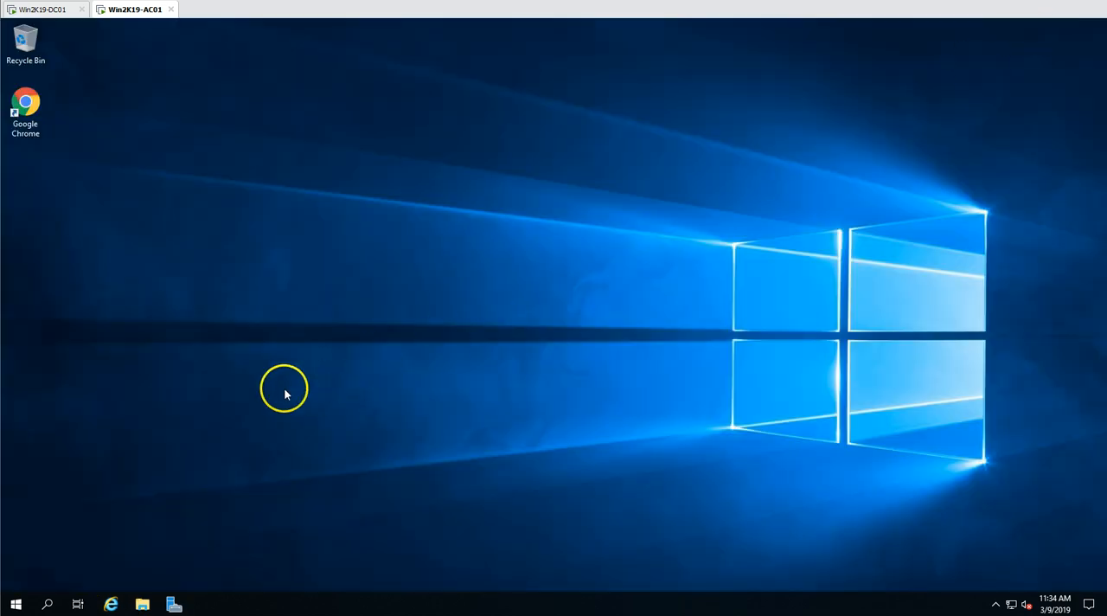
- Switch to Google Chrome in a maximized window and search for "windows admin center download"
left_click(24, 122)
double_click(24, 122)
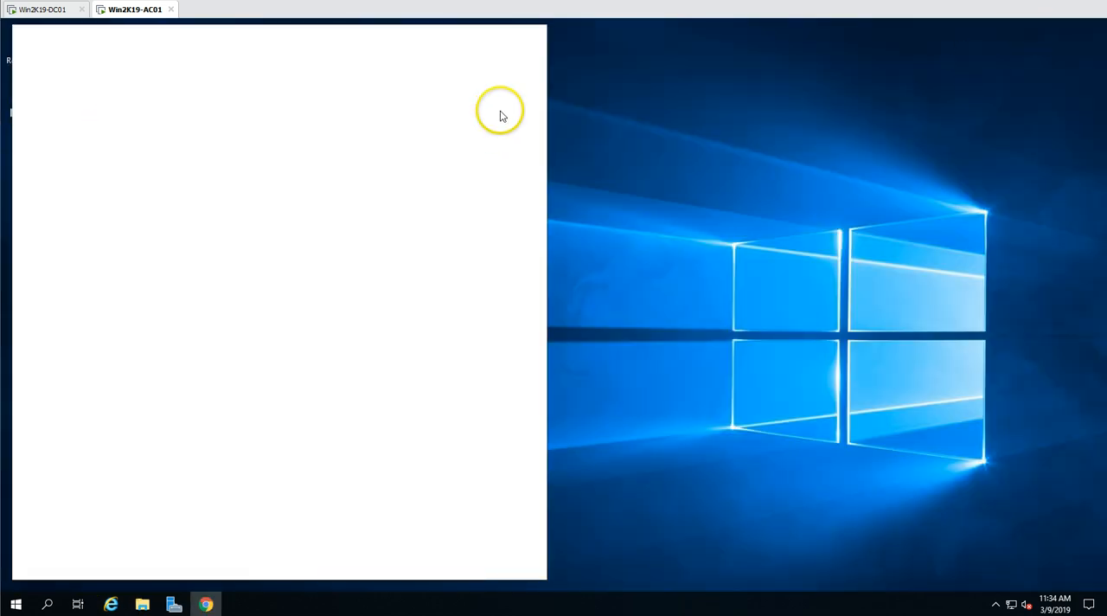
left_click(506, 29)
left_click(367, 53)
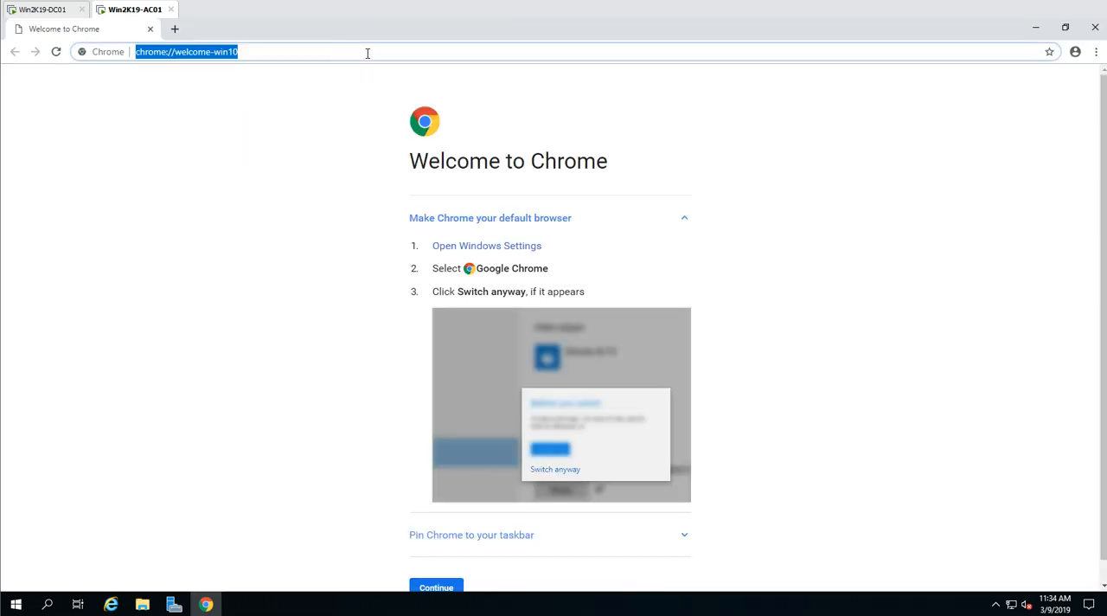
type("Windows A")
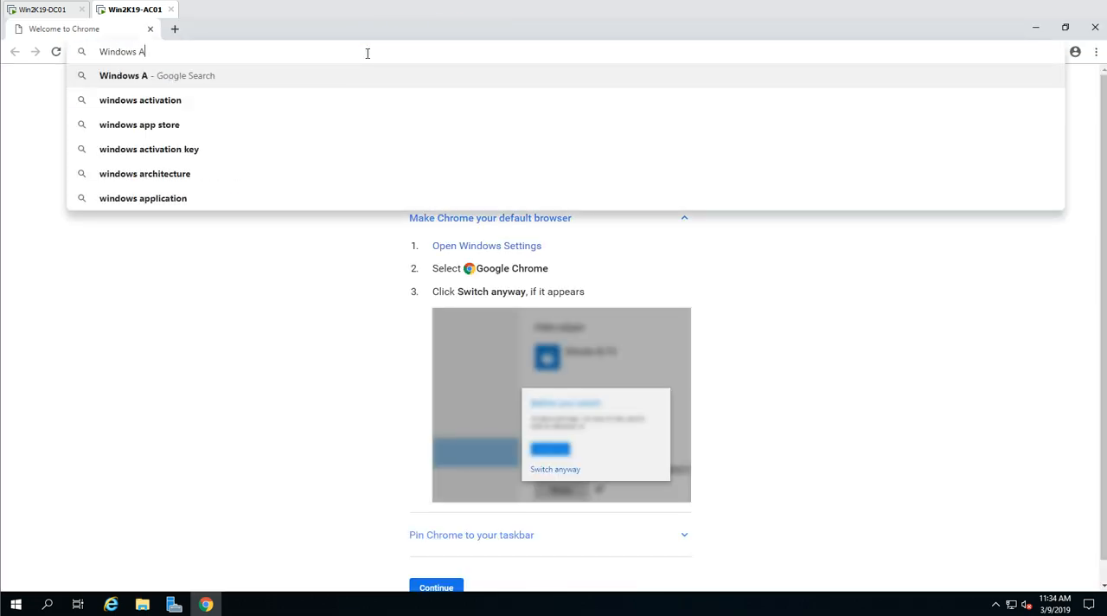
type("dmin Center")
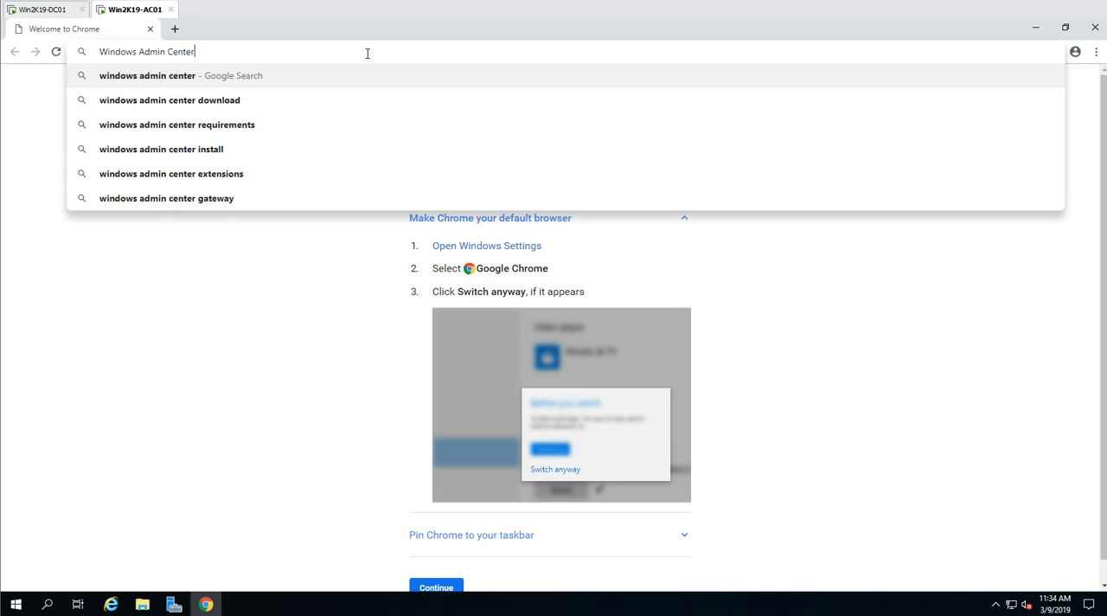
key("Down")
key("Return")
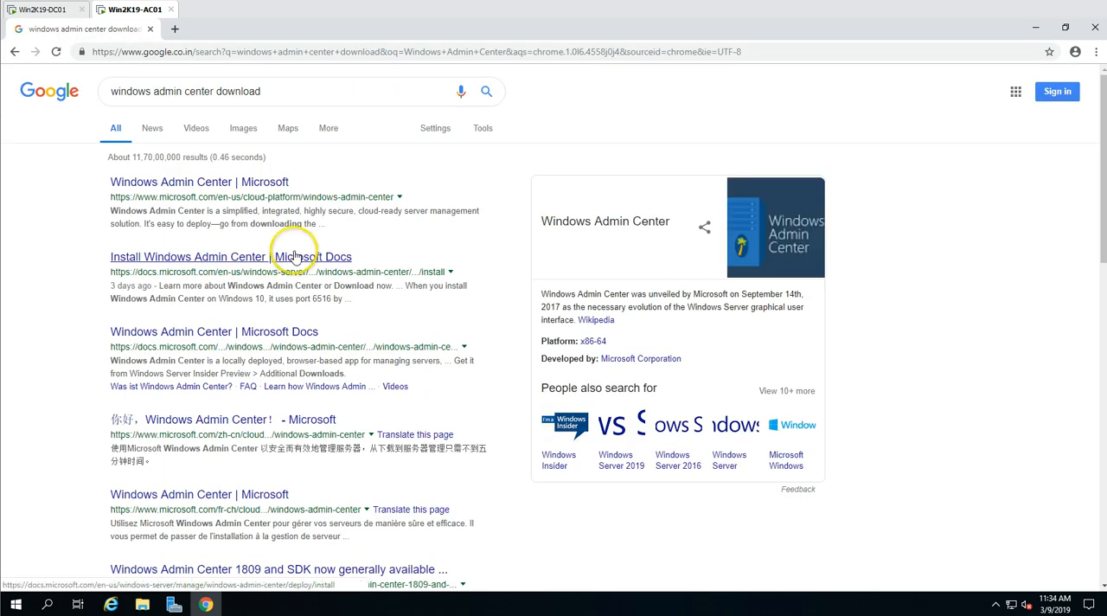
- Download the Windows Admin Center installer from Microsoft's product page, show it in its folder, and close the browser
left_click(249, 190)
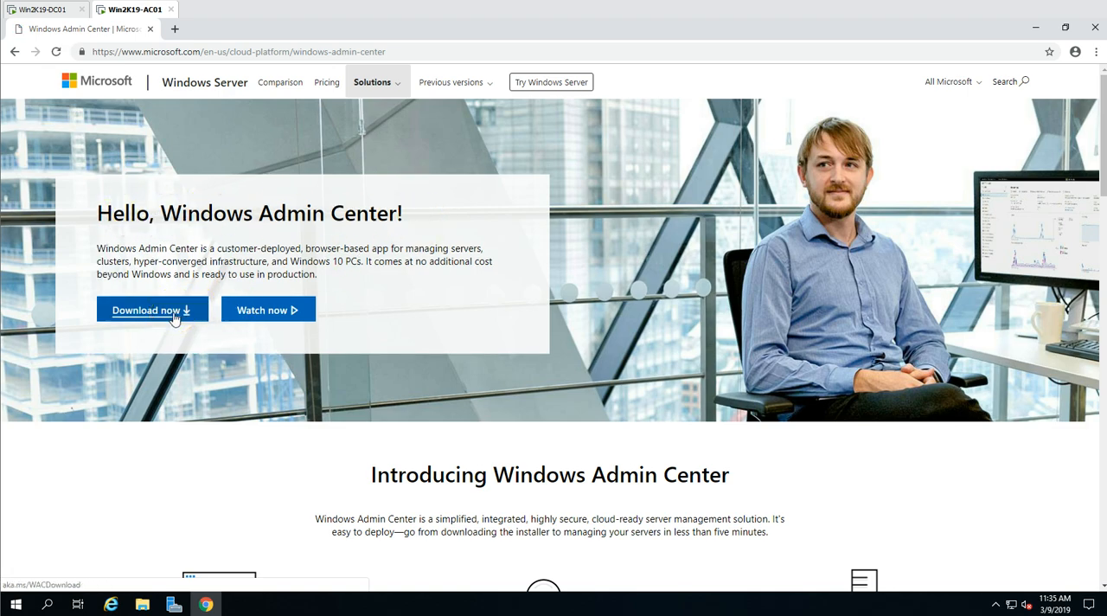
left_click(174, 318)
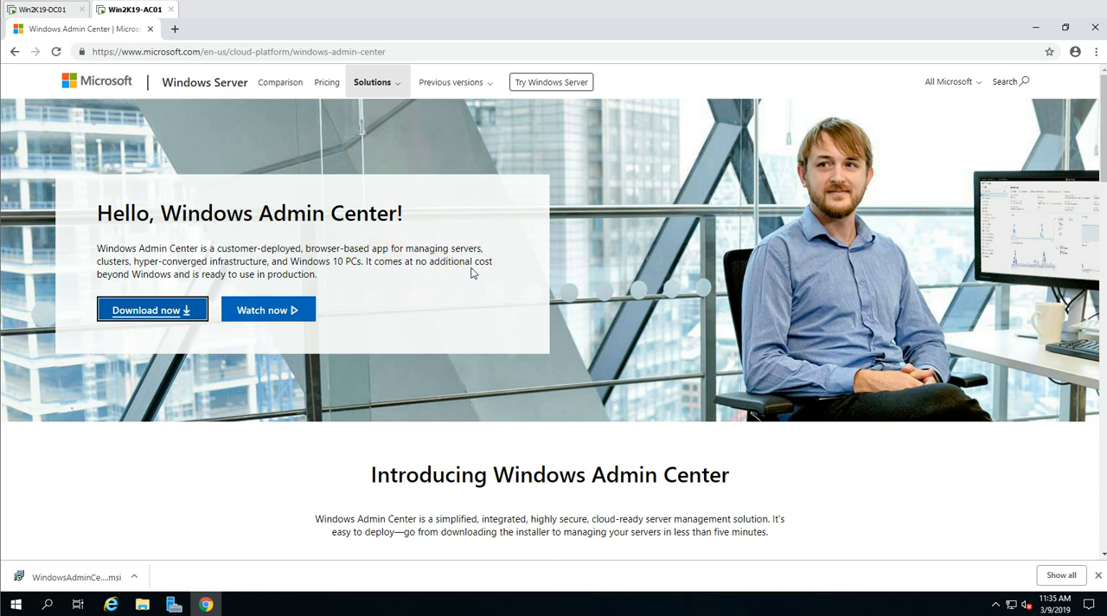
left_click(1061, 575)
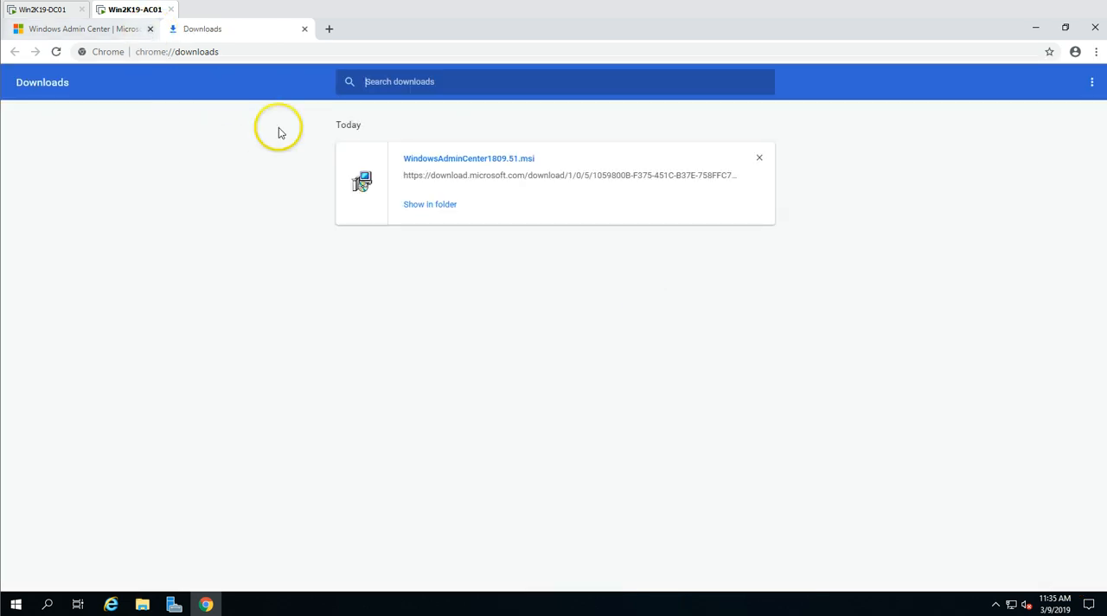
left_click(431, 205)
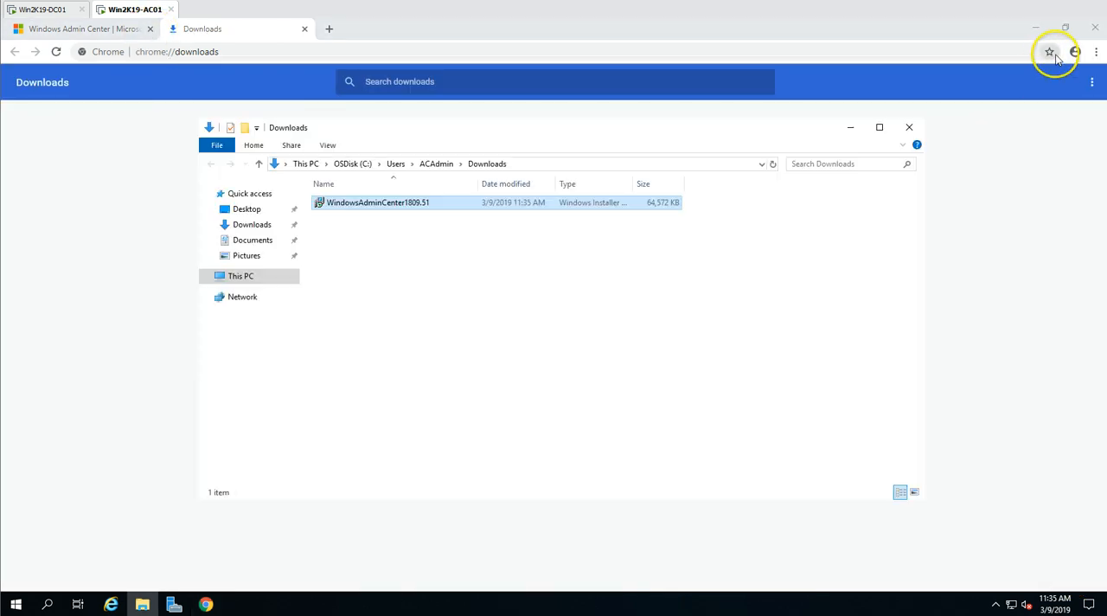
left_click(1095, 27)
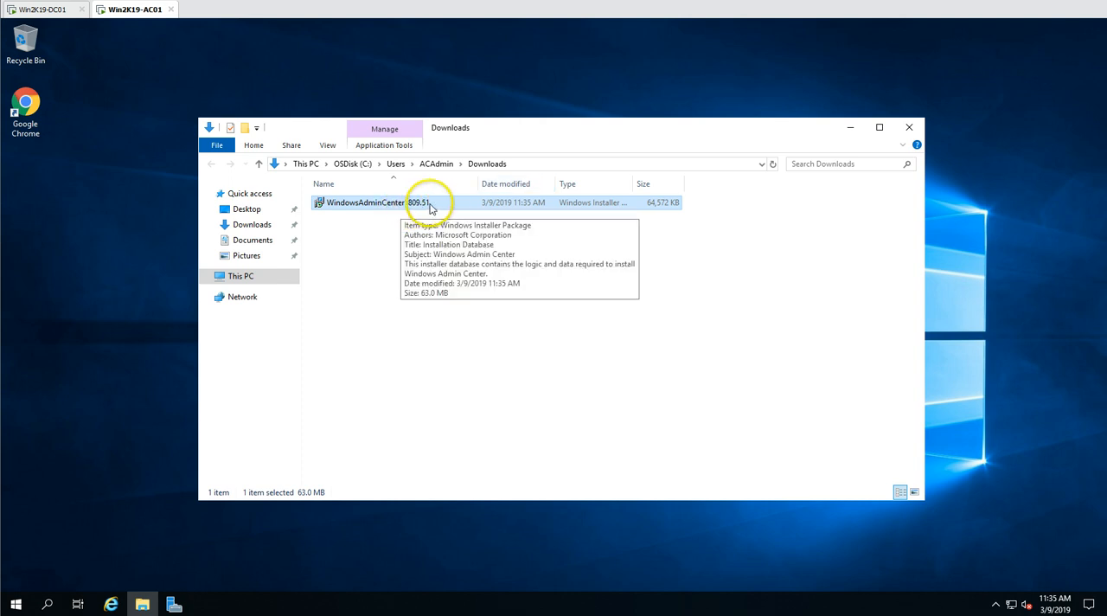
- Run the WindowsAdminCenter1809.51 installer, accept the license terms, and choose to use Microsoft Update when checking for updates
double_click(432, 205)
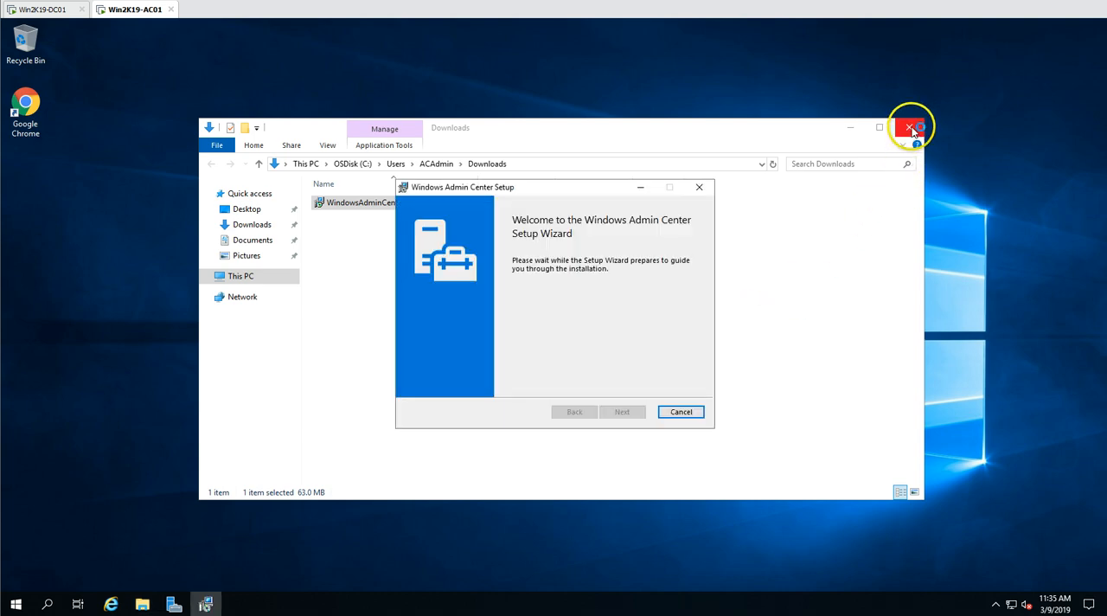
left_click(913, 129)
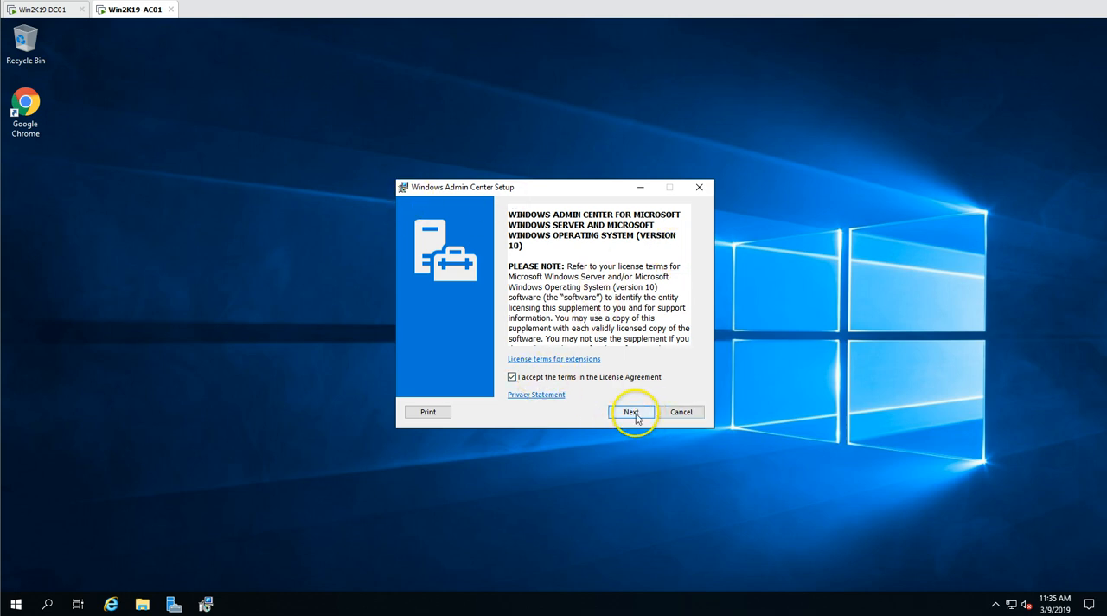
left_click(632, 413)
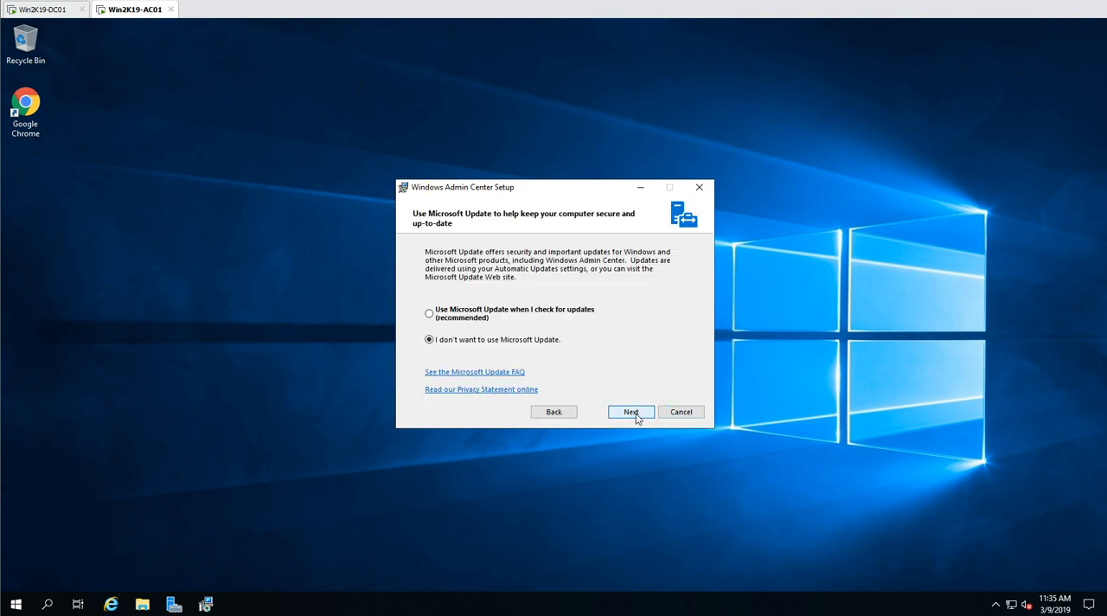
left_click(448, 316)
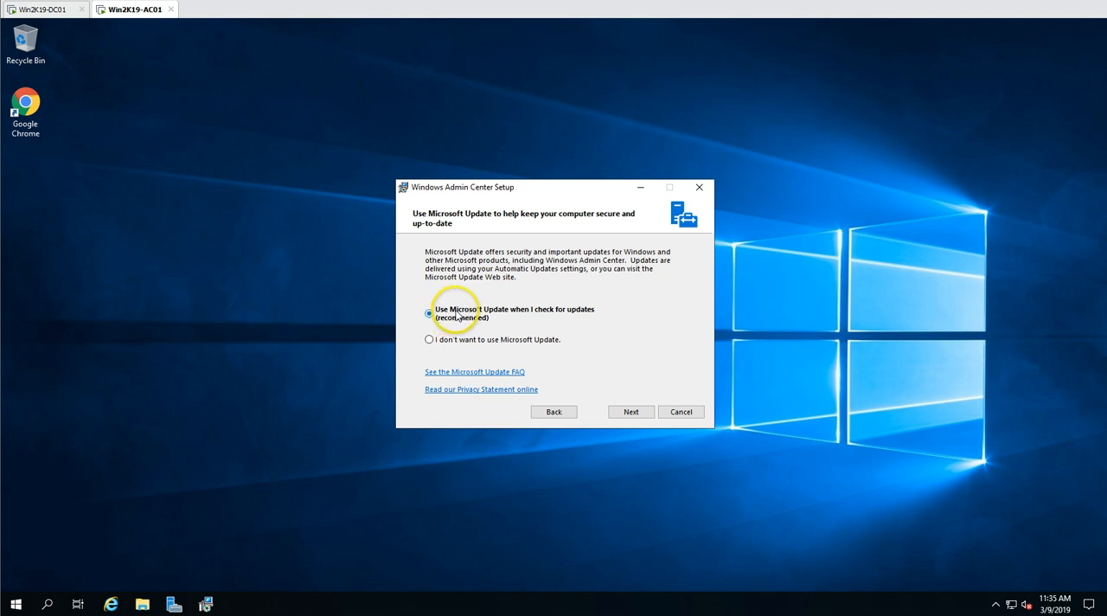
left_click(632, 415)
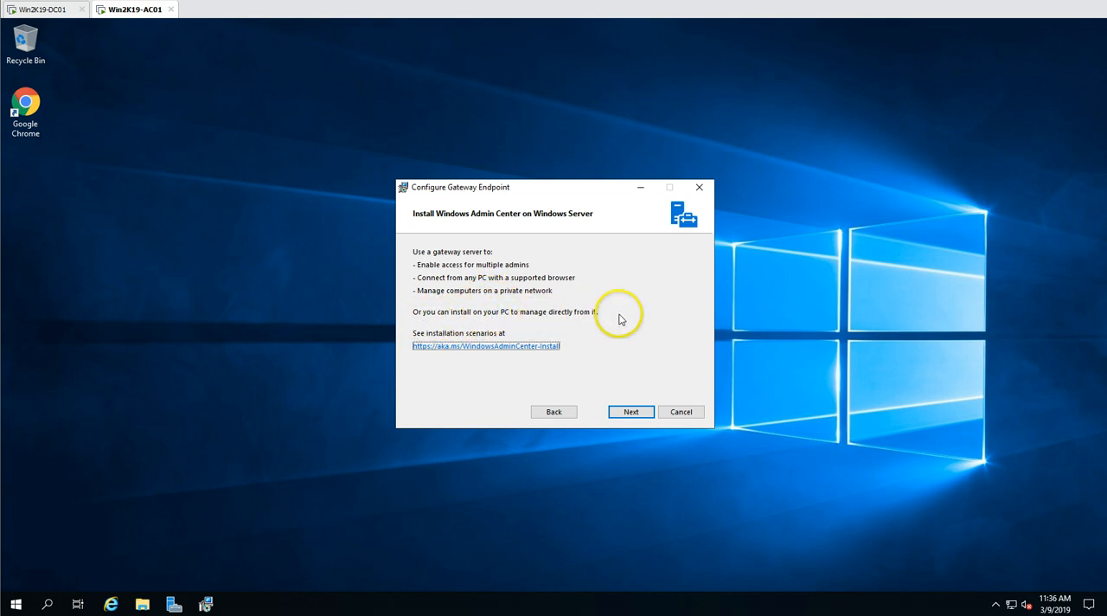
- Continue through the gateway server information and trusted hosts settings to the port and certificate options
left_click(636, 412)
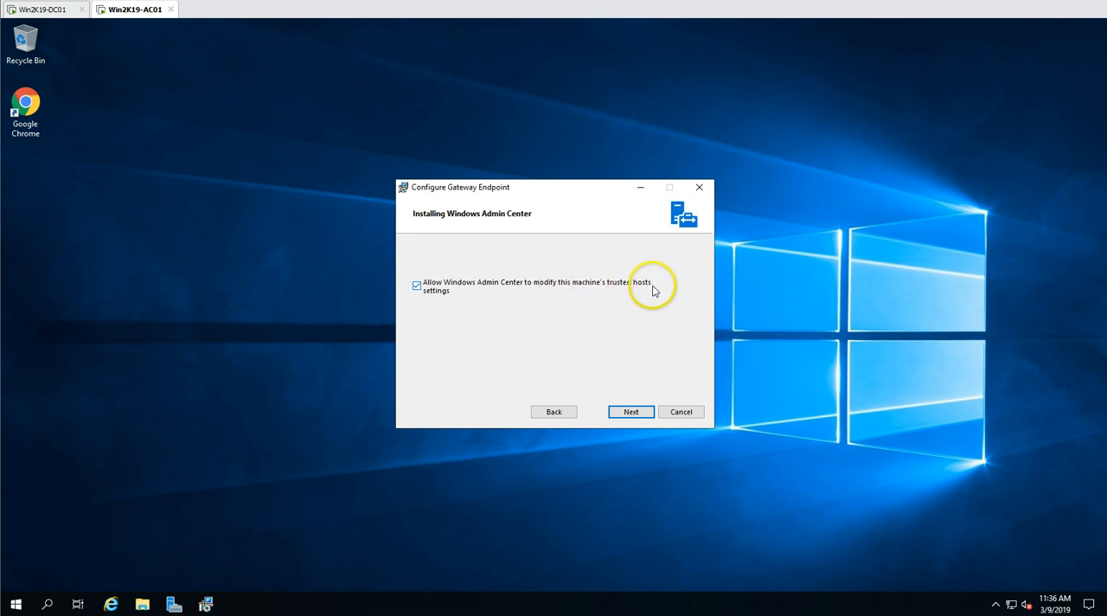
left_click(418, 287)
left_click(637, 413)
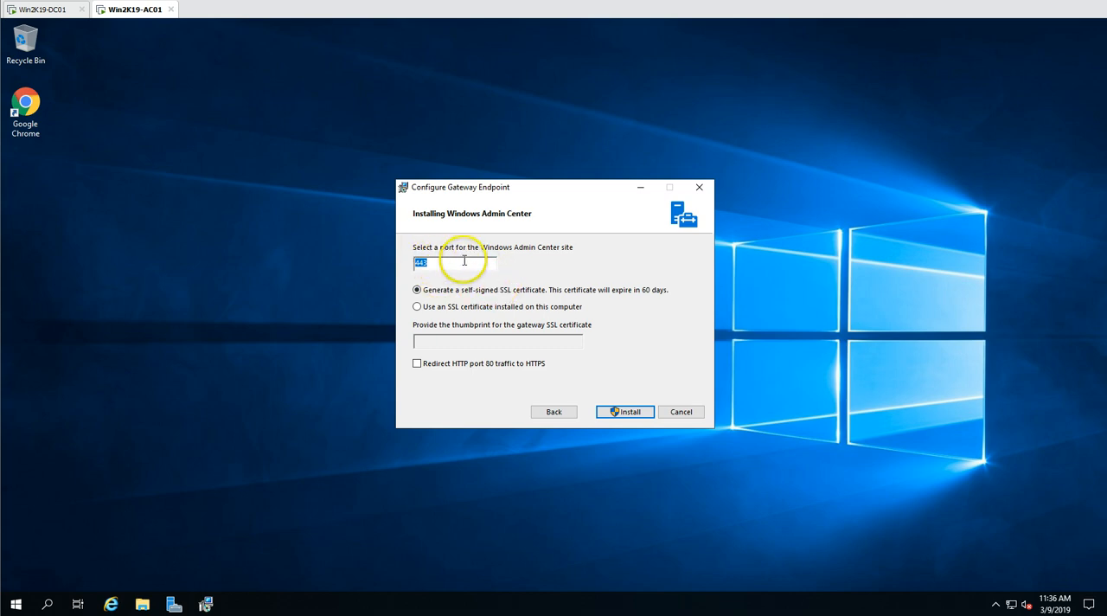
- Install with a self-signed SSL certificate on port 443 and HTTP port 80 traffic redirected to HTTPS, allowing the elevation request
left_click(418, 308)
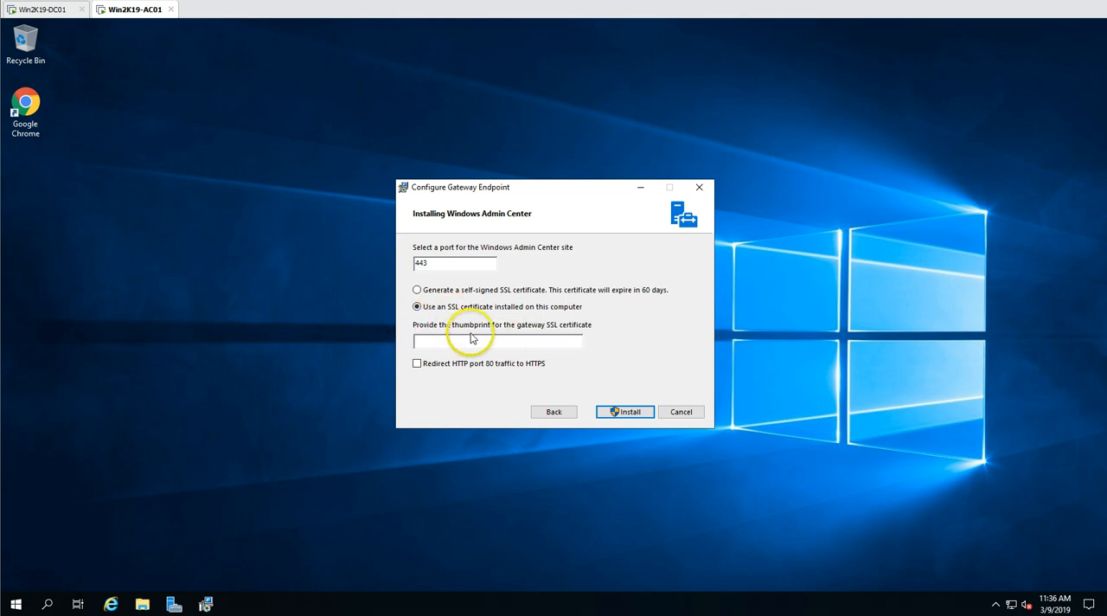
left_click(418, 289)
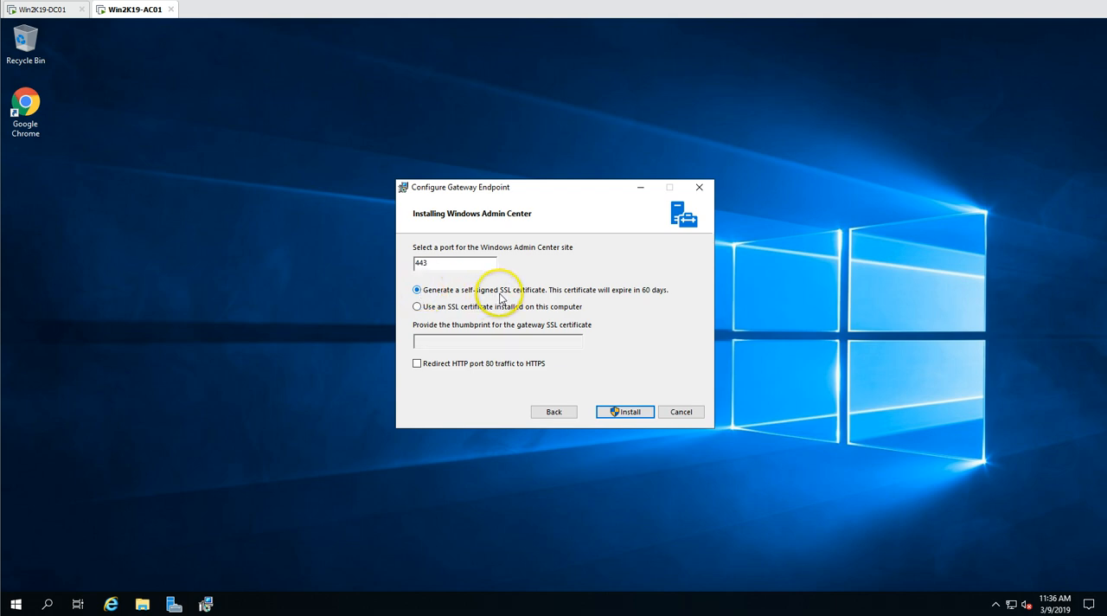
left_click(418, 364)
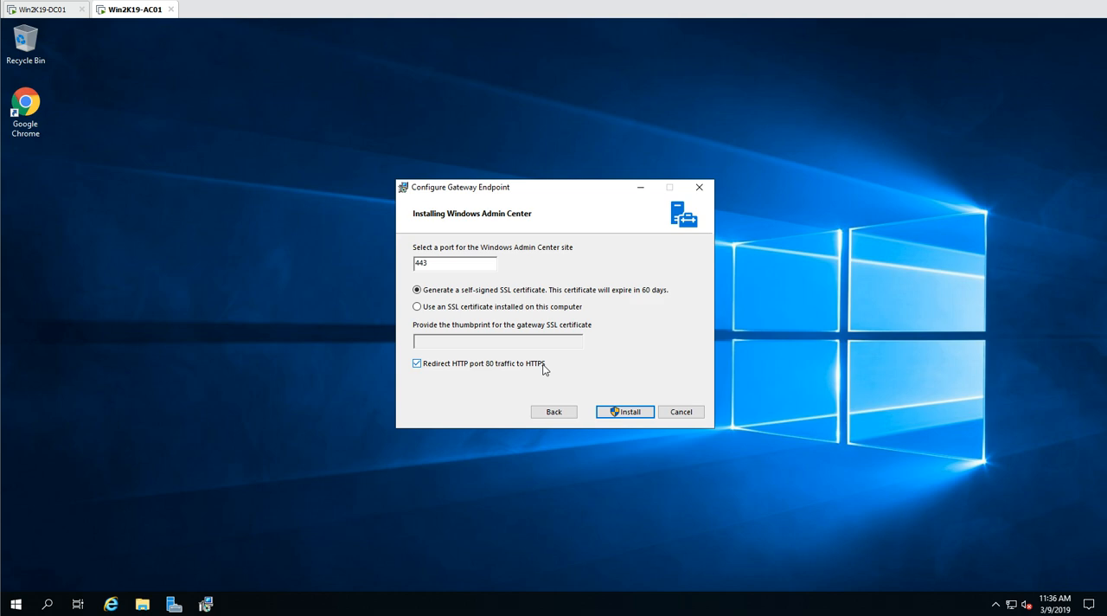
left_click(635, 414)
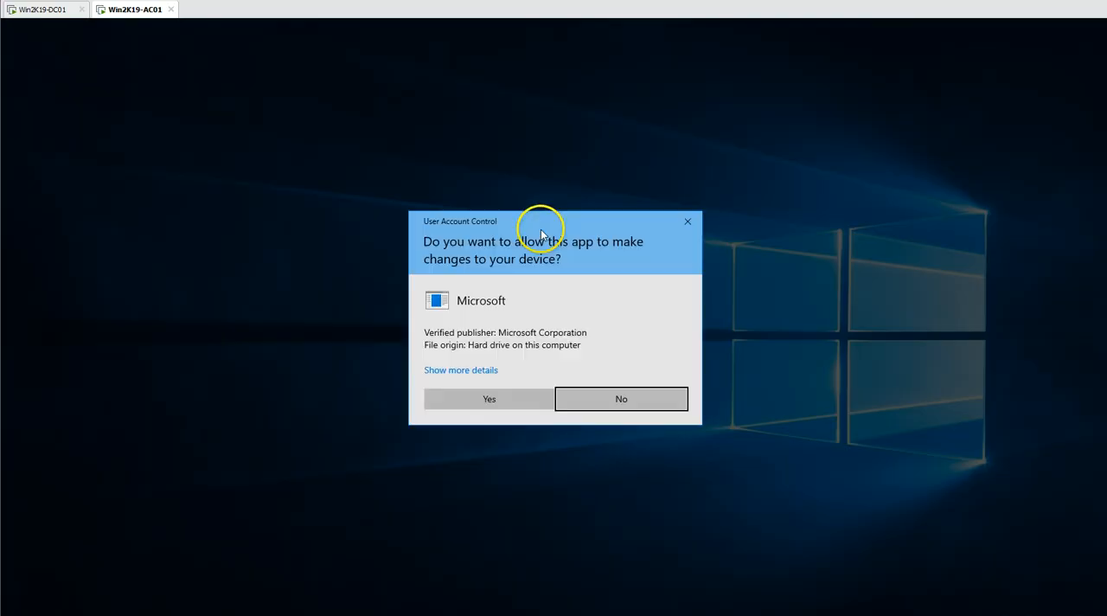
left_click(490, 399)
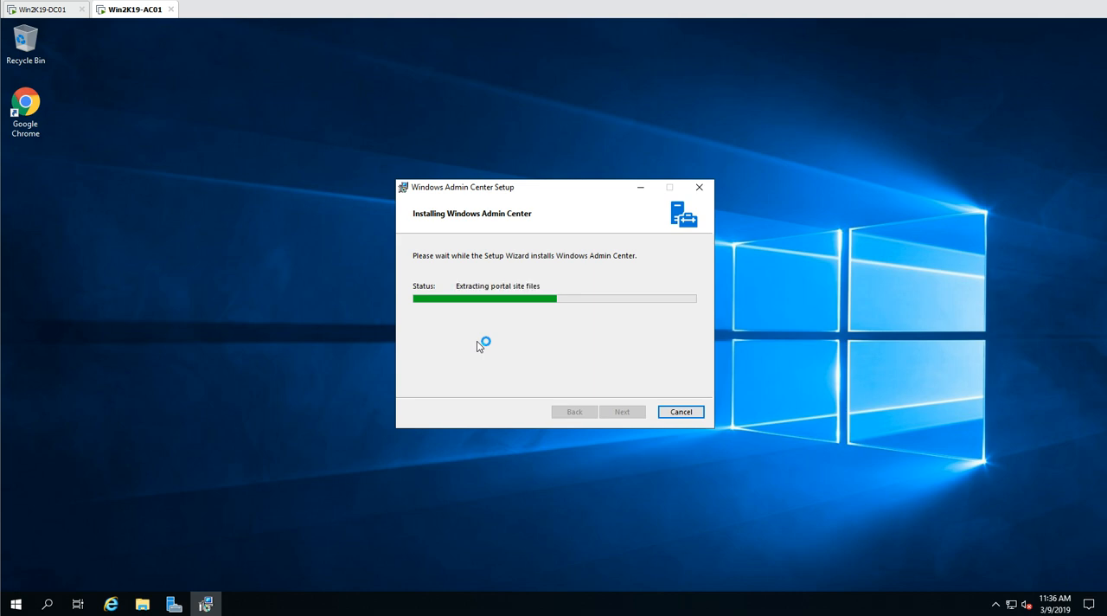
- Open Control Panel maximized in large icons view and examine the installed programs in Programs and Features
left_click(14, 606)
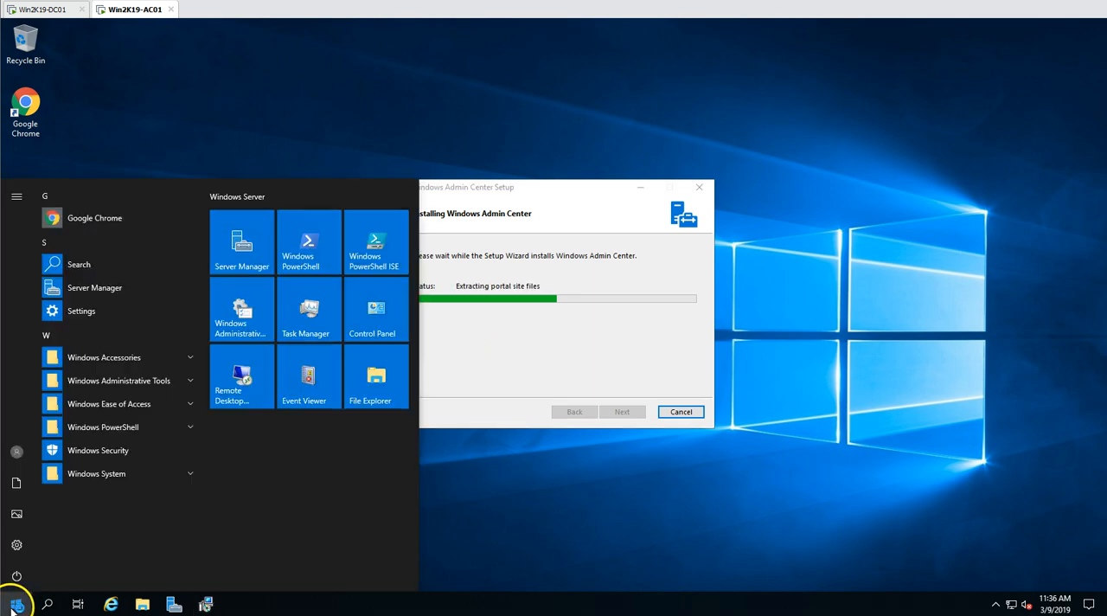
left_click(375, 309)
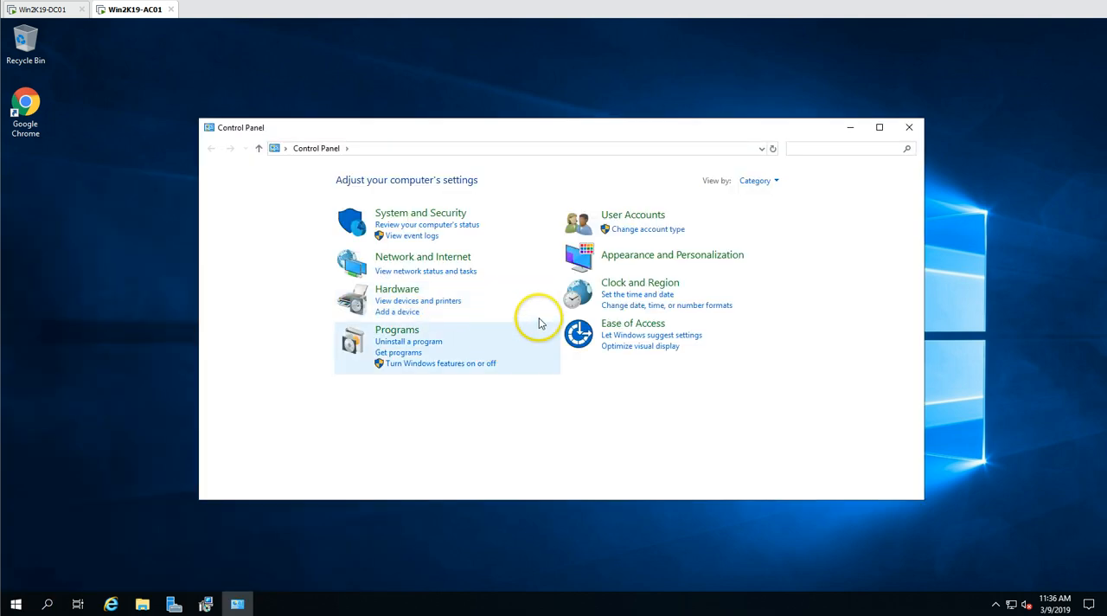
left_click(765, 185)
left_click(769, 211)
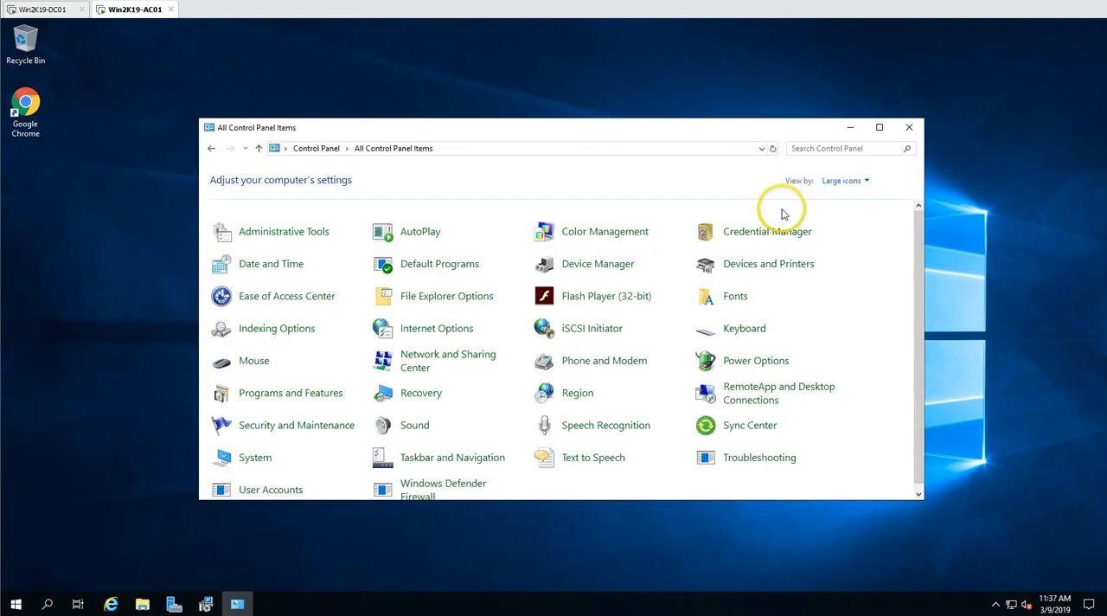
left_click(880, 127)
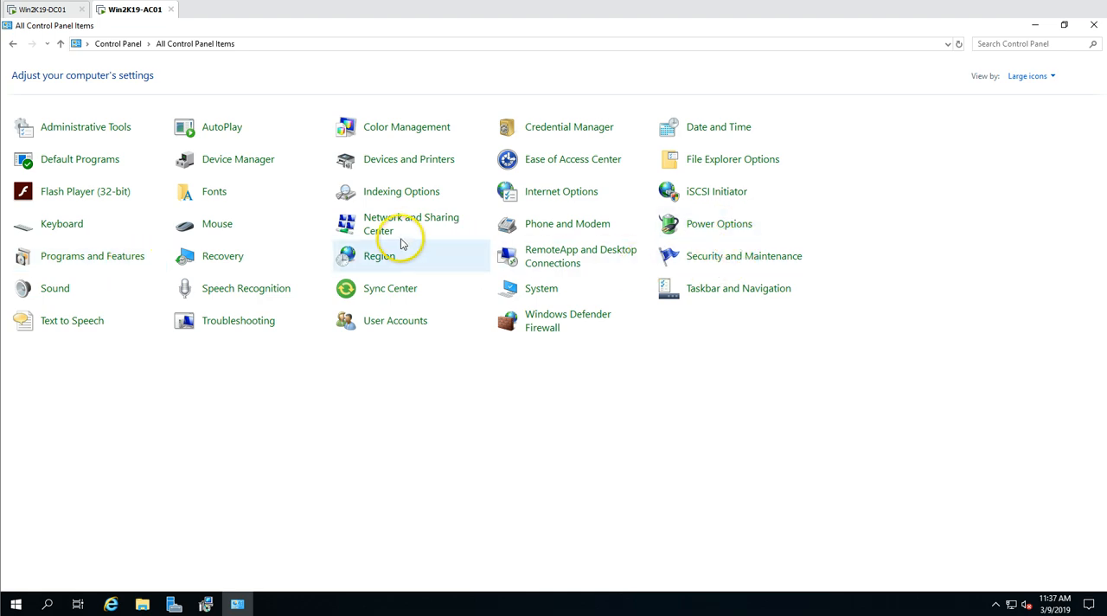
left_click(97, 260)
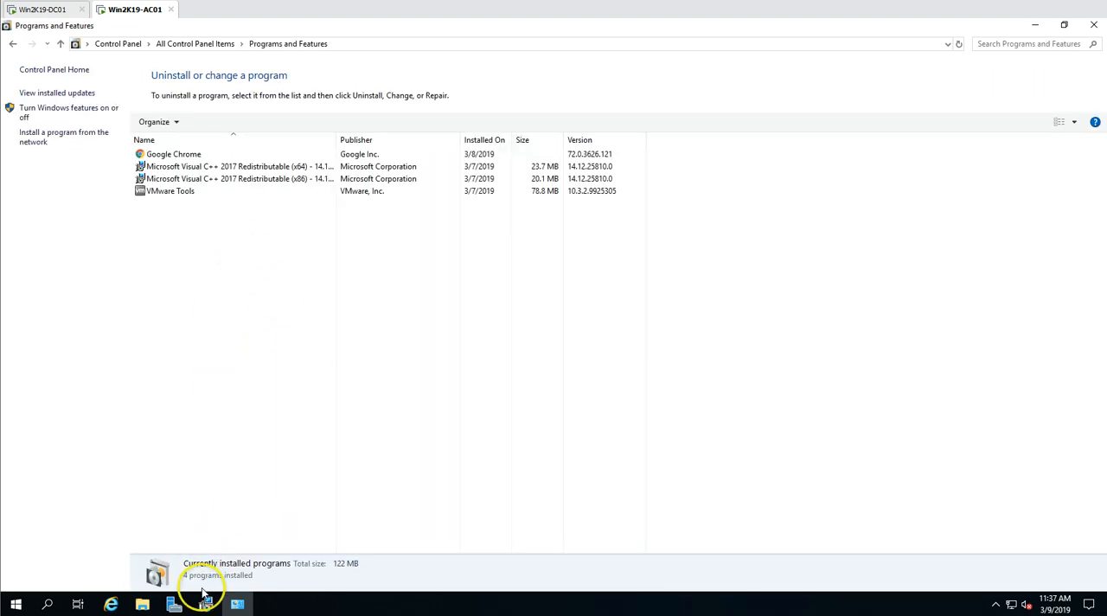
- Check the setup progress and refresh the Programs and Features list to look for Windows Admin Center
left_click(238, 602)
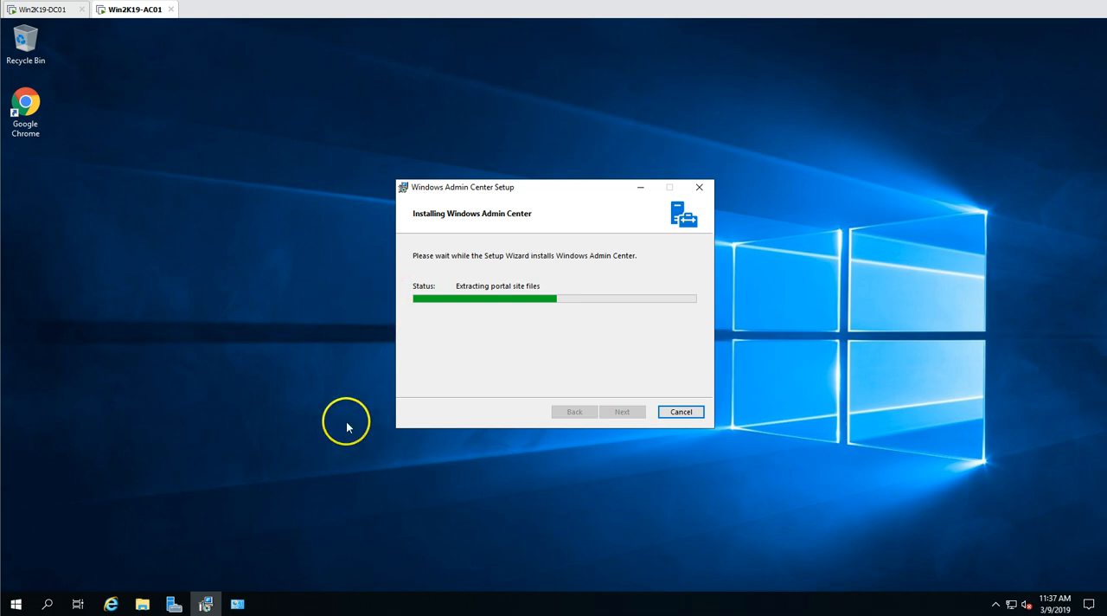
left_click(237, 603)
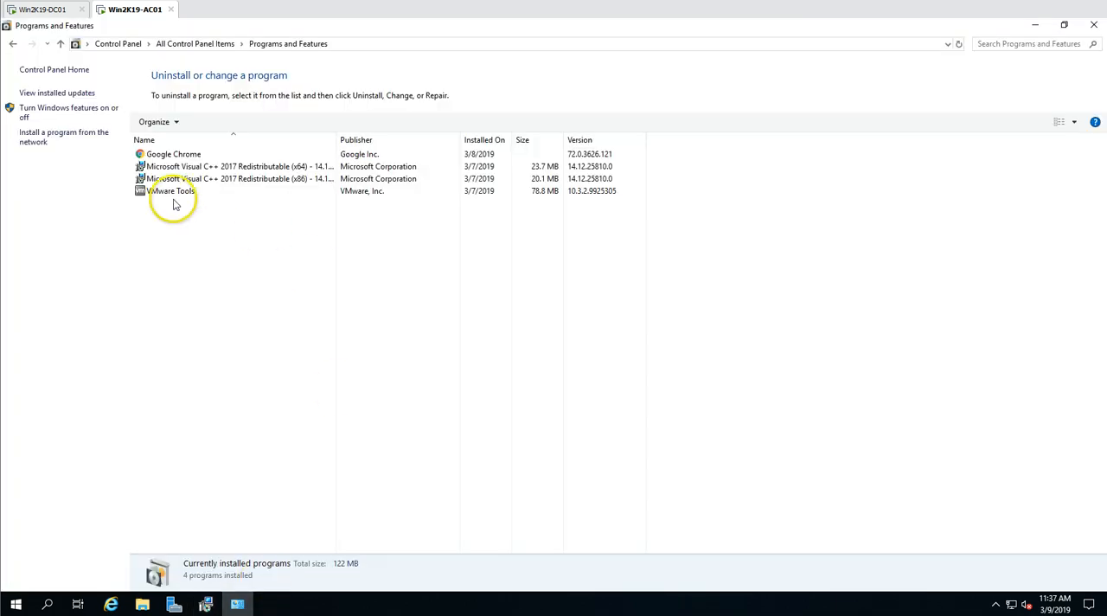
left_click(959, 45)
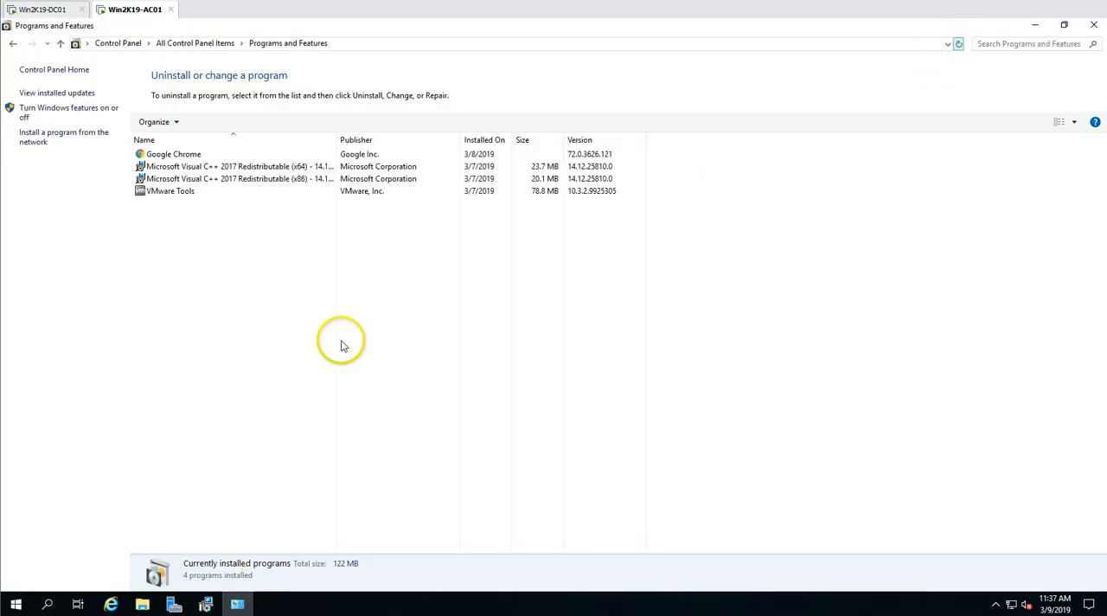
left_click(238, 604)
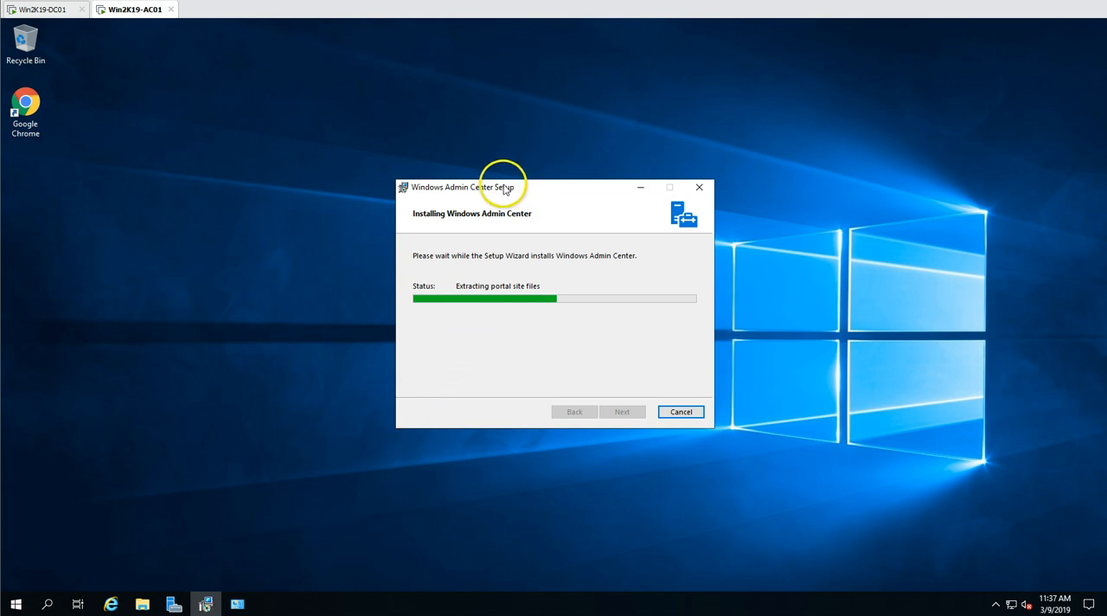
- Shift the Windows Admin Center Setup window slightly and finish the completed setup
left_click_drag(475, 180, 467, 179)
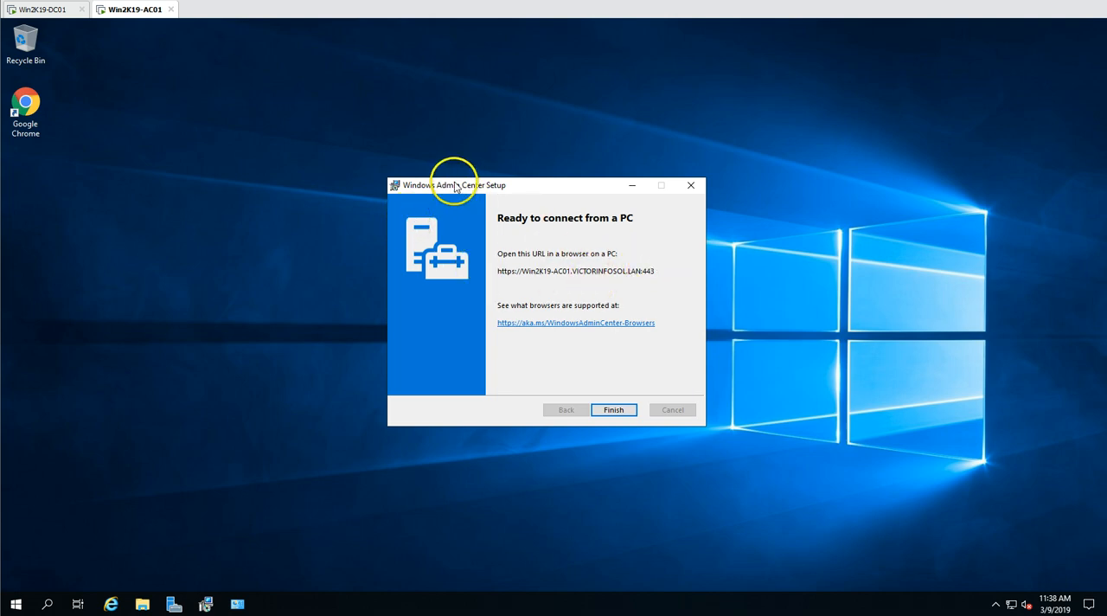
left_click(615, 412)
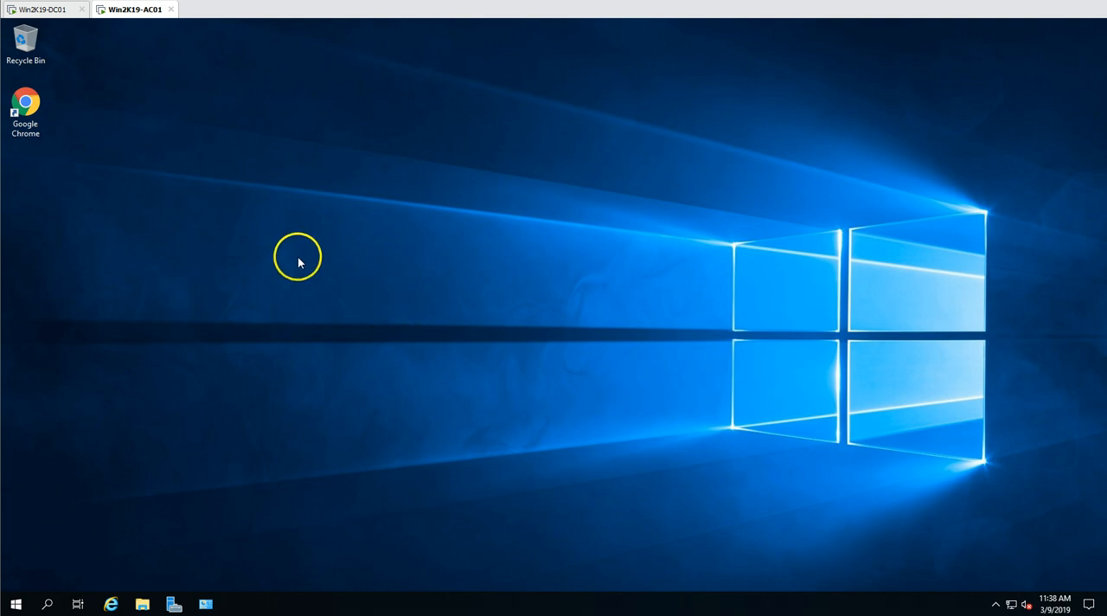
double_click(31, 114)
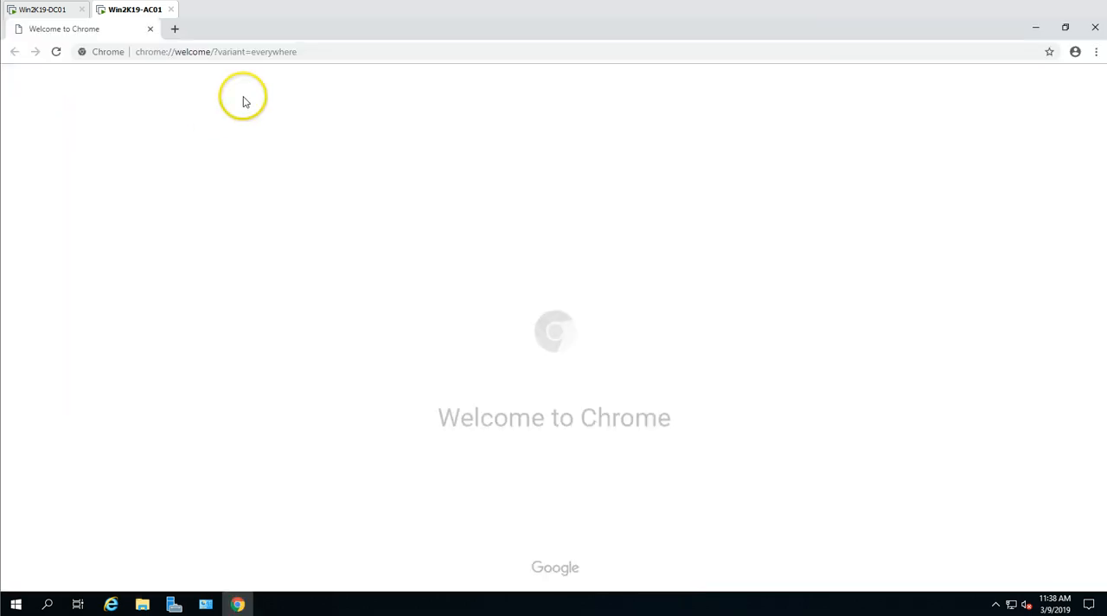
left_click(292, 51)
type("https")
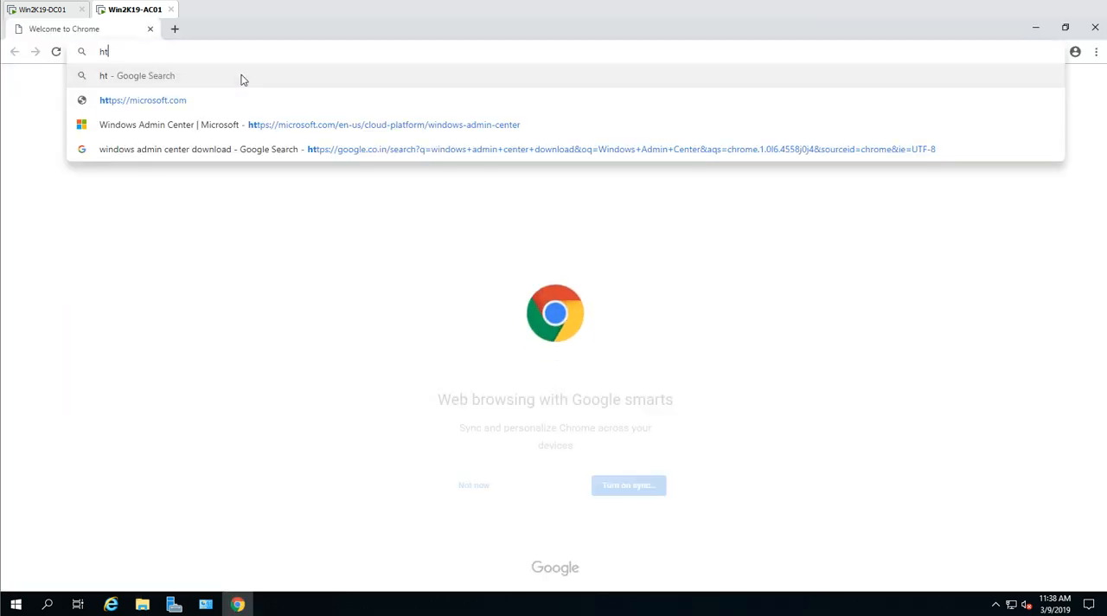
key("BackSpace")
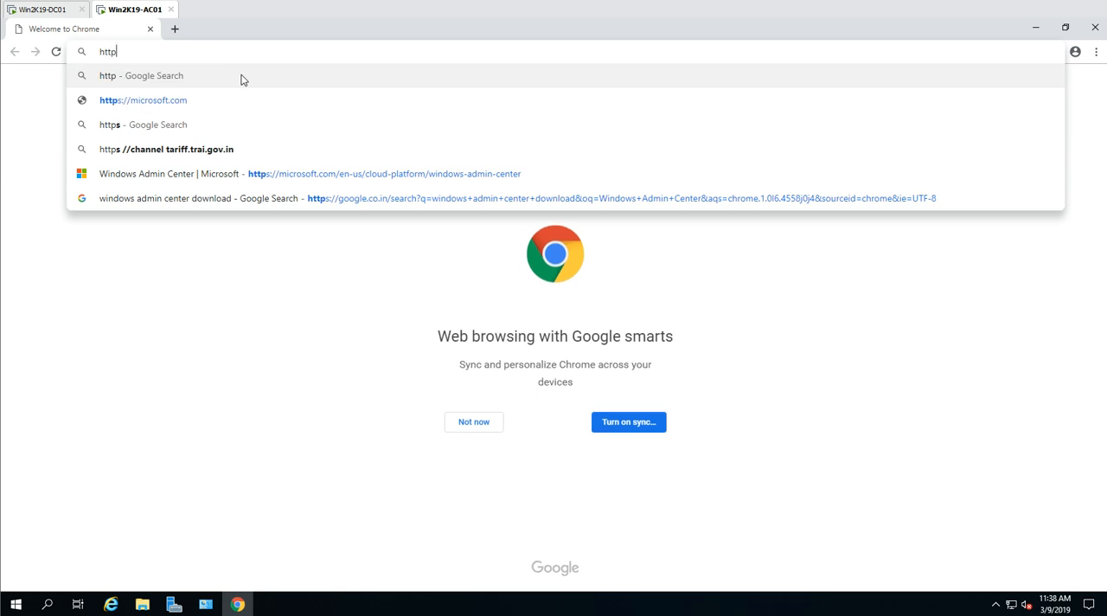
type("s://")
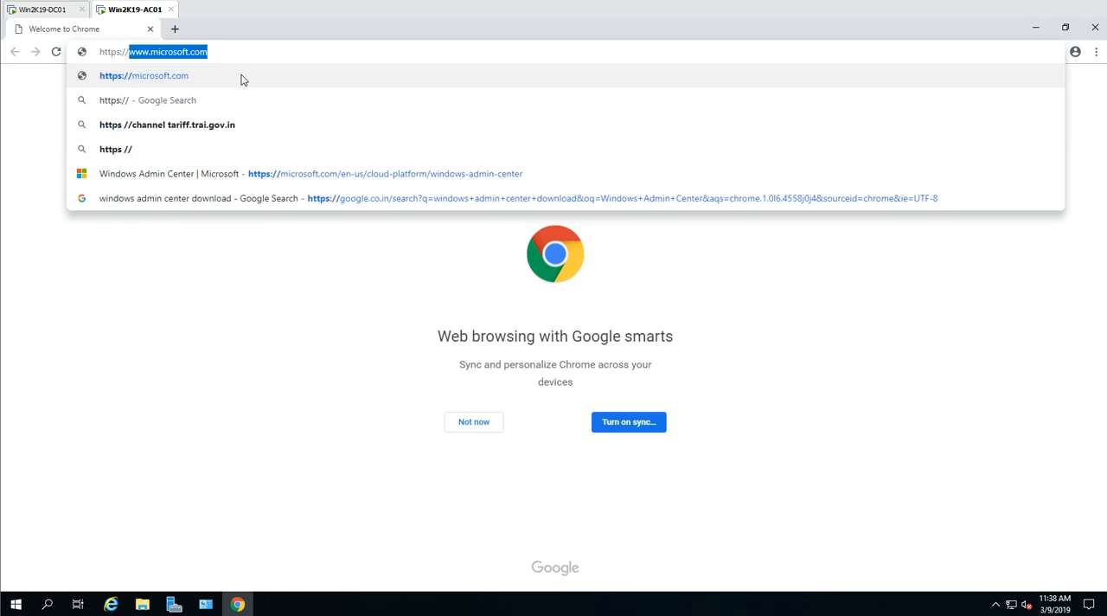
type("Win")
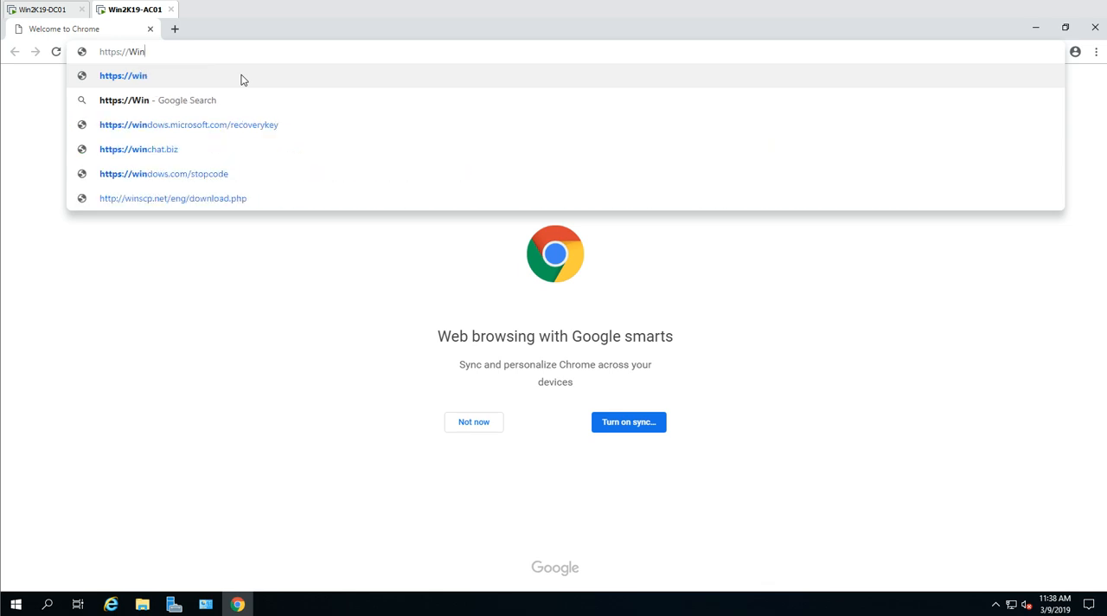
type("2K19-AC01")
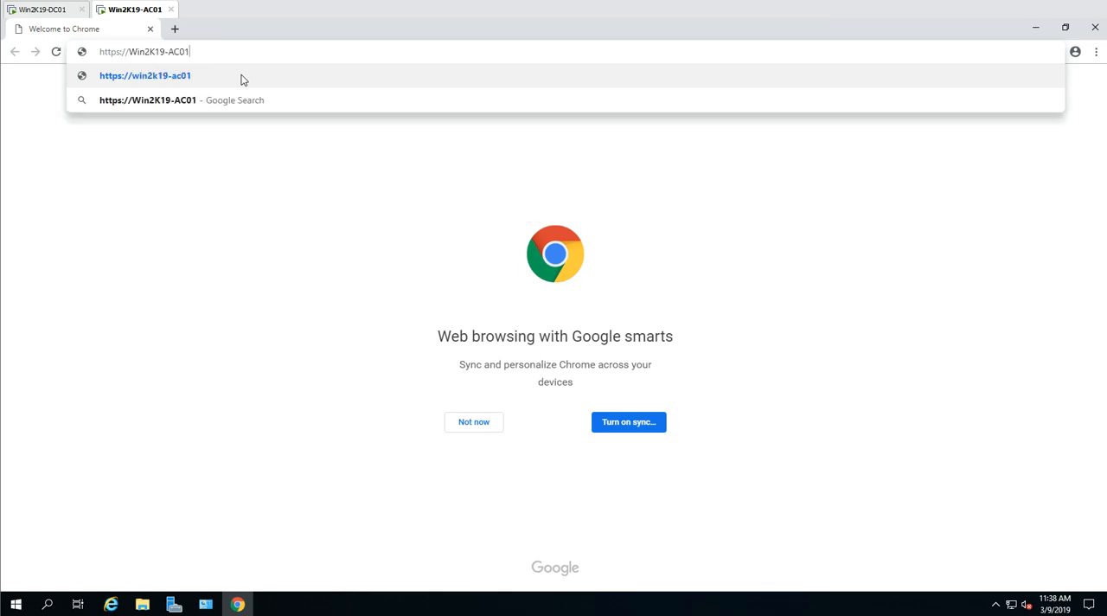
key("Return")
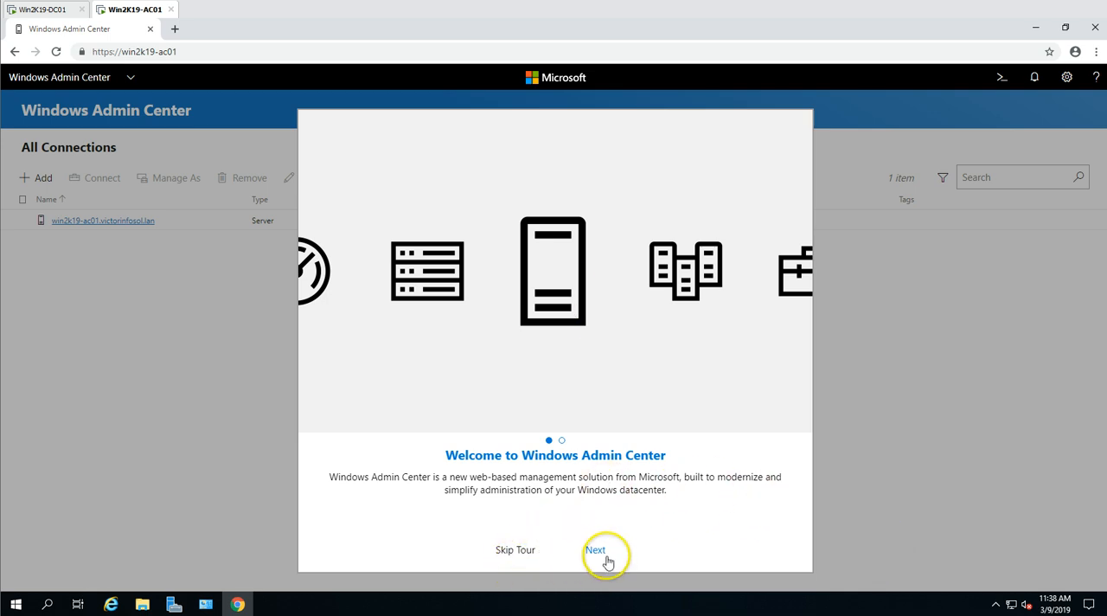
- Complete the welcome tour and select the win2k19-ac01.victorinfosol.lan server in All Connections
left_click(595, 551)
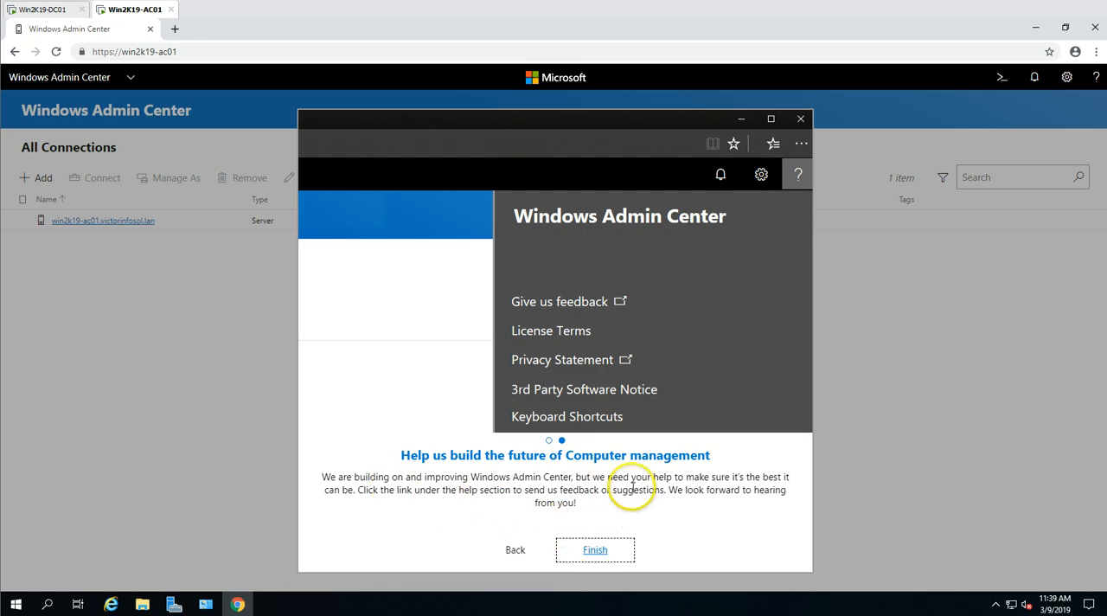
left_click(597, 551)
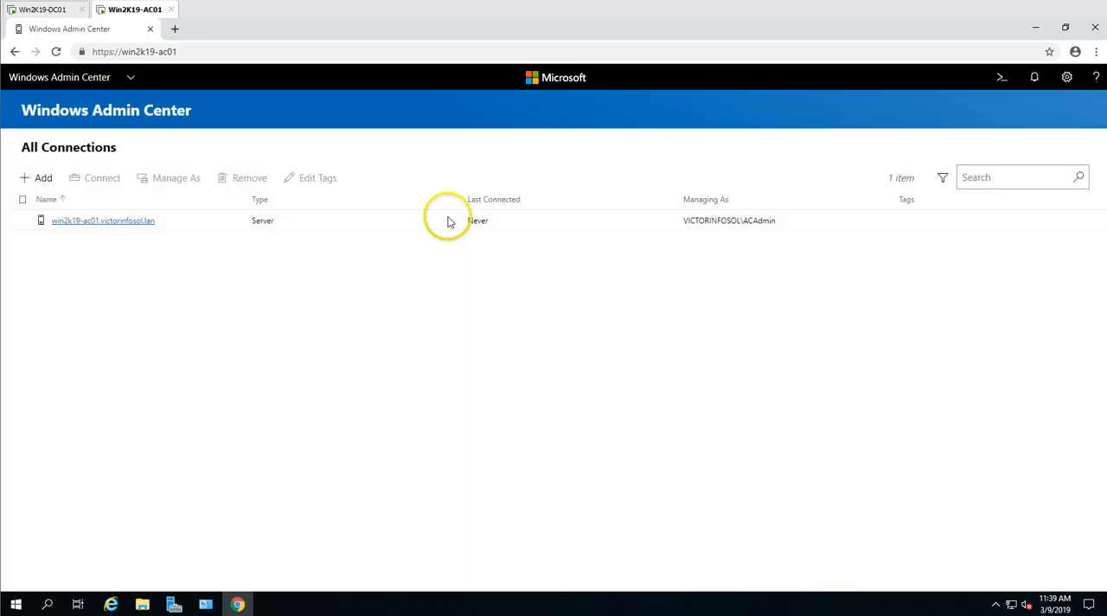
left_click(86, 227)
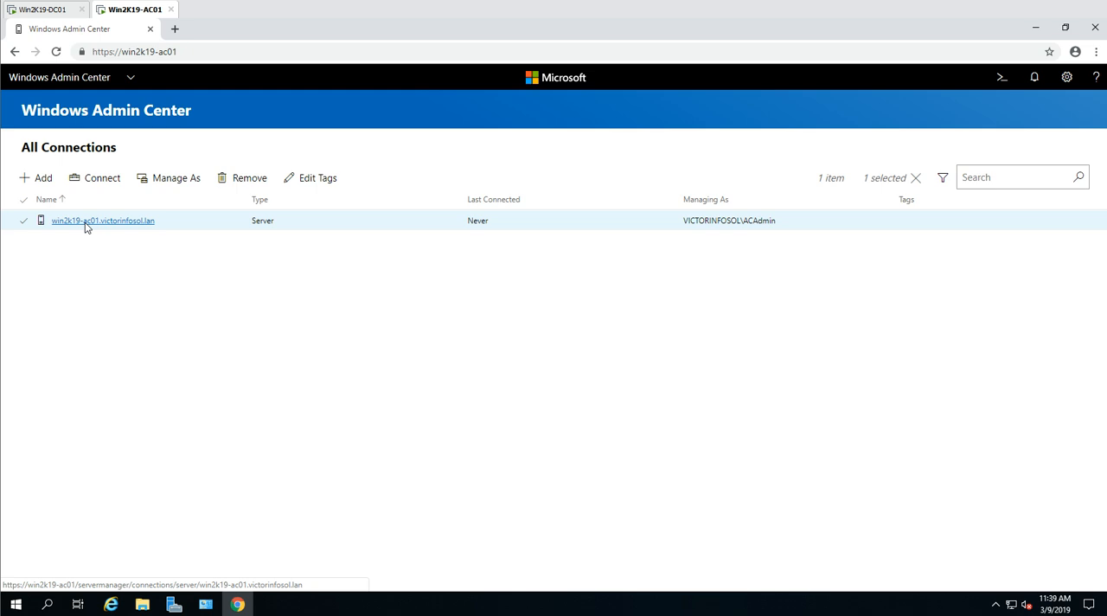
left_click(114, 224)
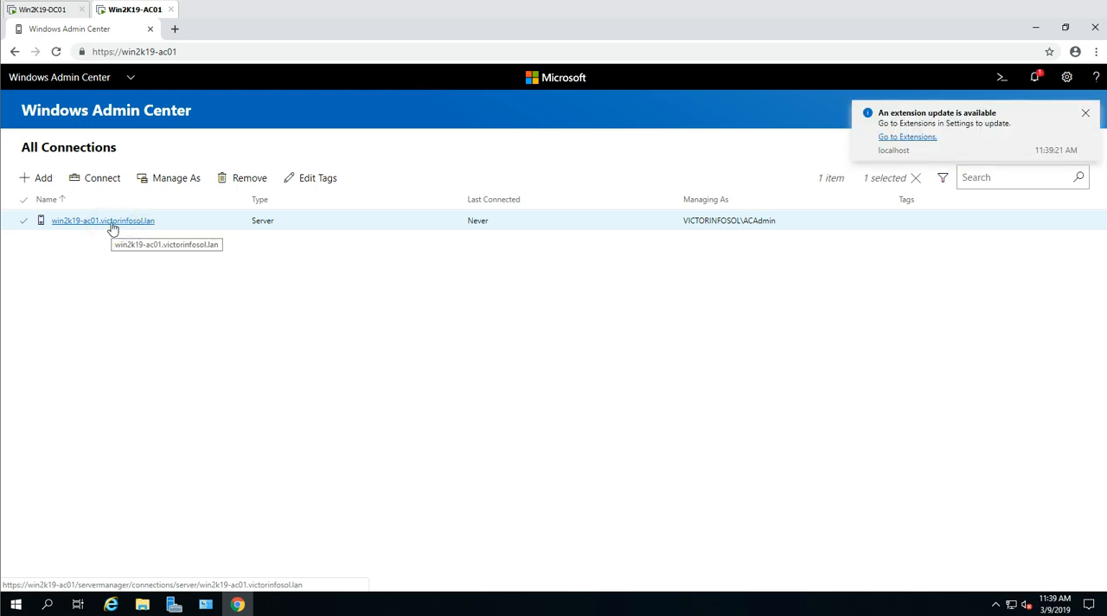
- Open the gateway settings and examine the available language and regional format options without changing them
left_click(1066, 78)
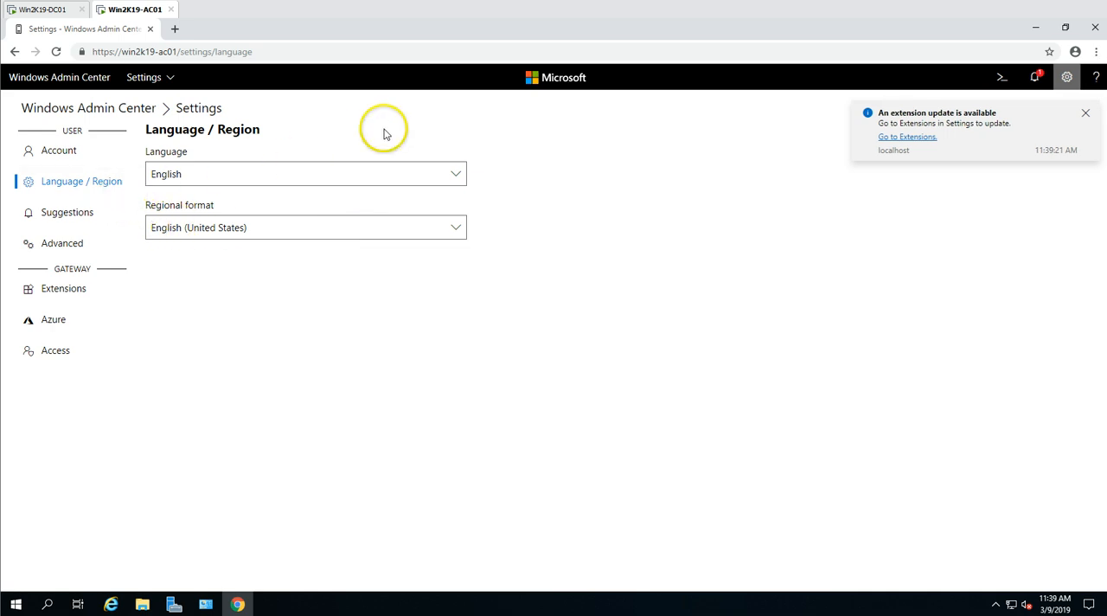
left_click(458, 173)
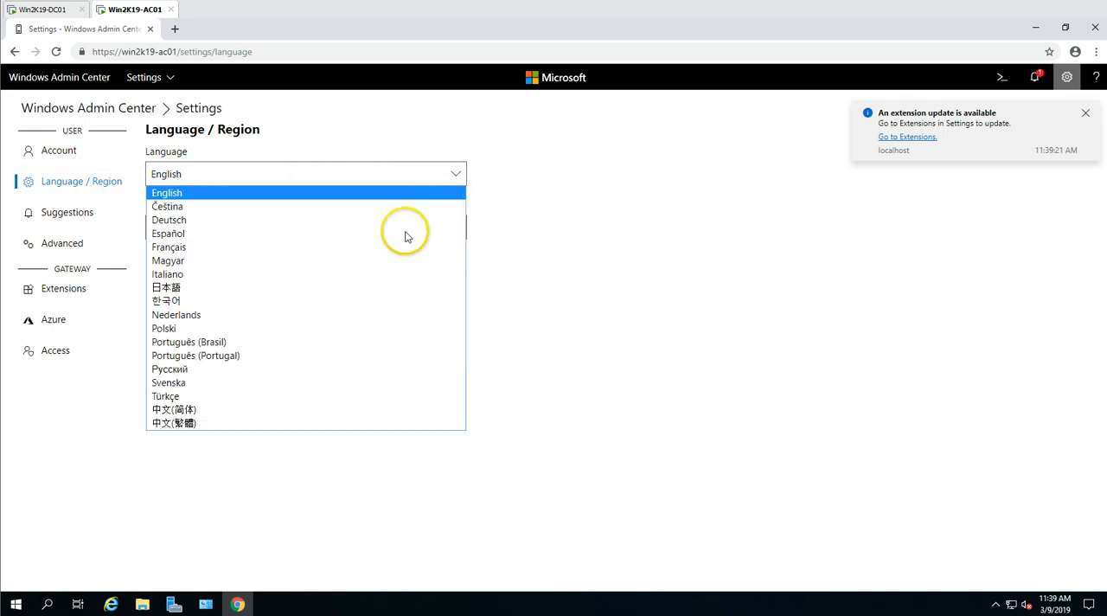
left_click(741, 161)
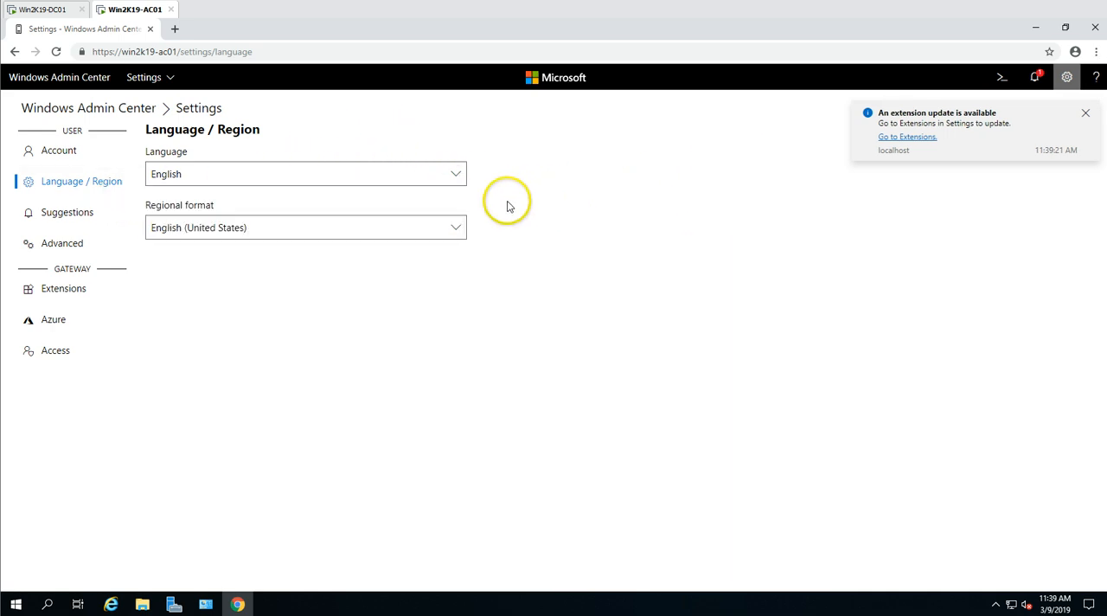
left_click(425, 230)
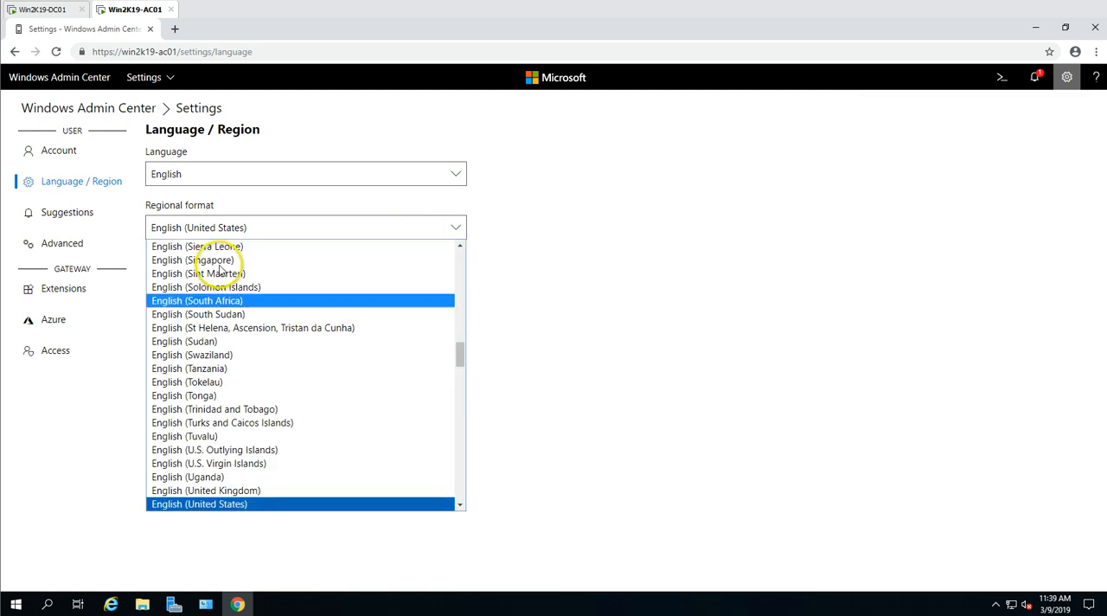
left_click(635, 266)
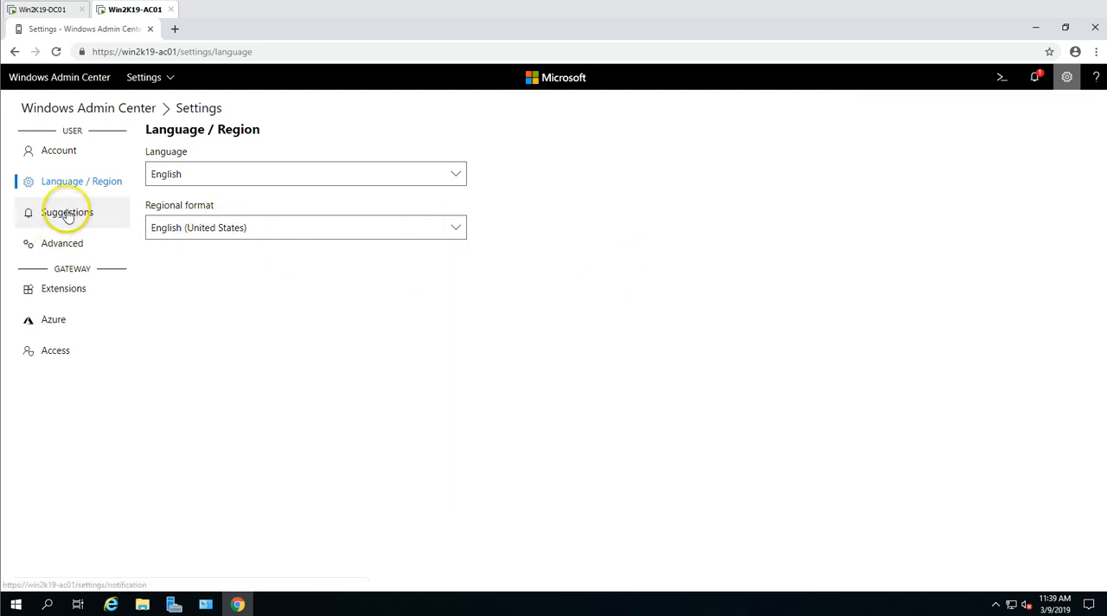
- Check which account is signed in under the user settings
left_click(69, 152)
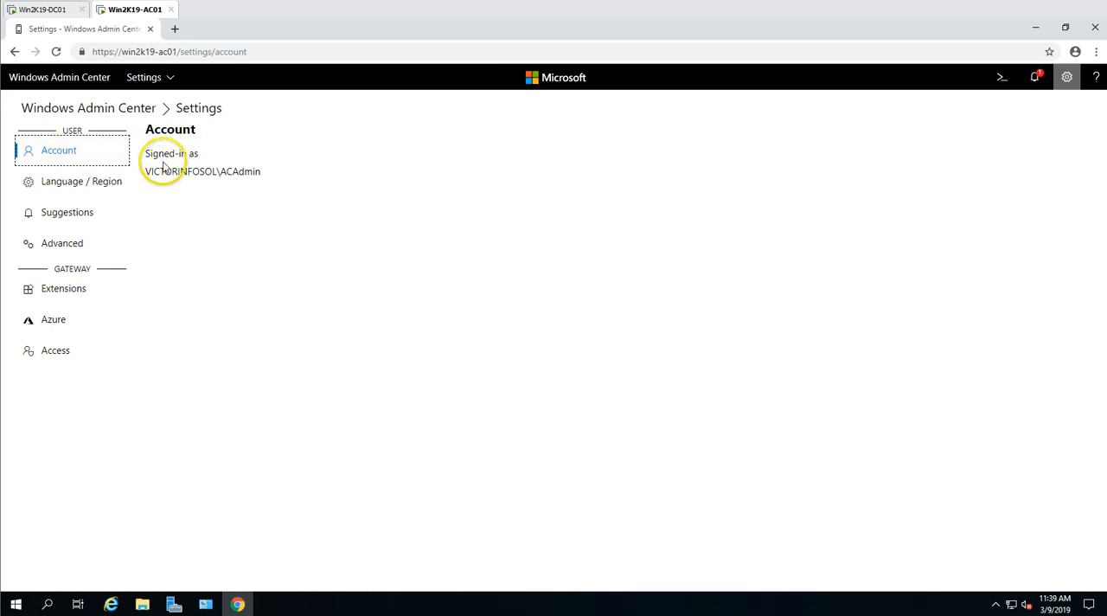
left_click_drag(252, 173, 265, 172)
left_click(406, 200)
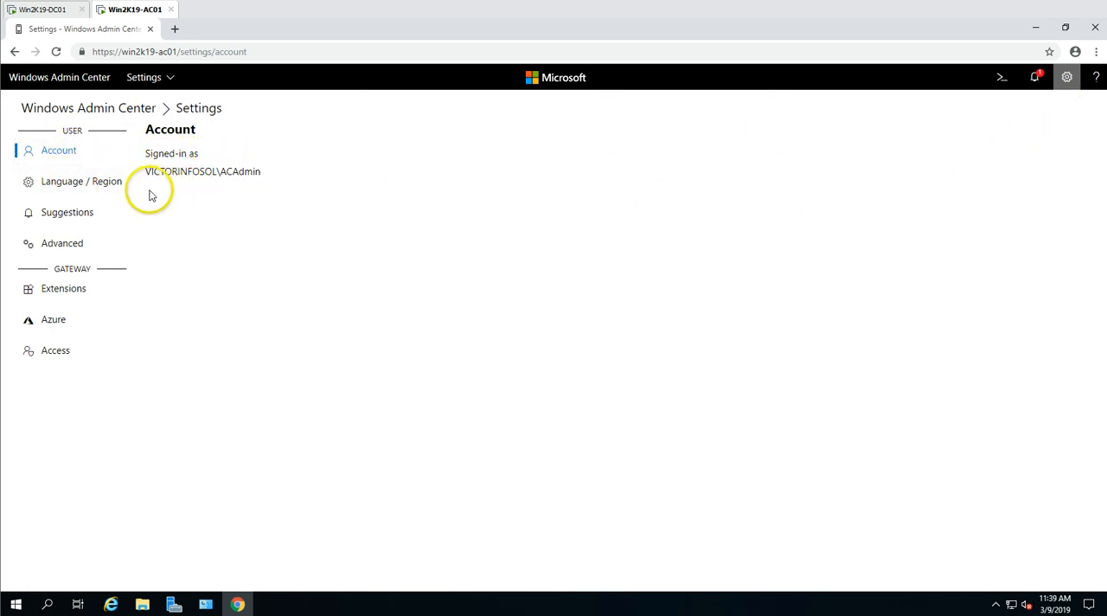
- Turn off suggestions about Azure Update Management, Azure Site Recovery and Windows Storage Migration Service
left_click(86, 215)
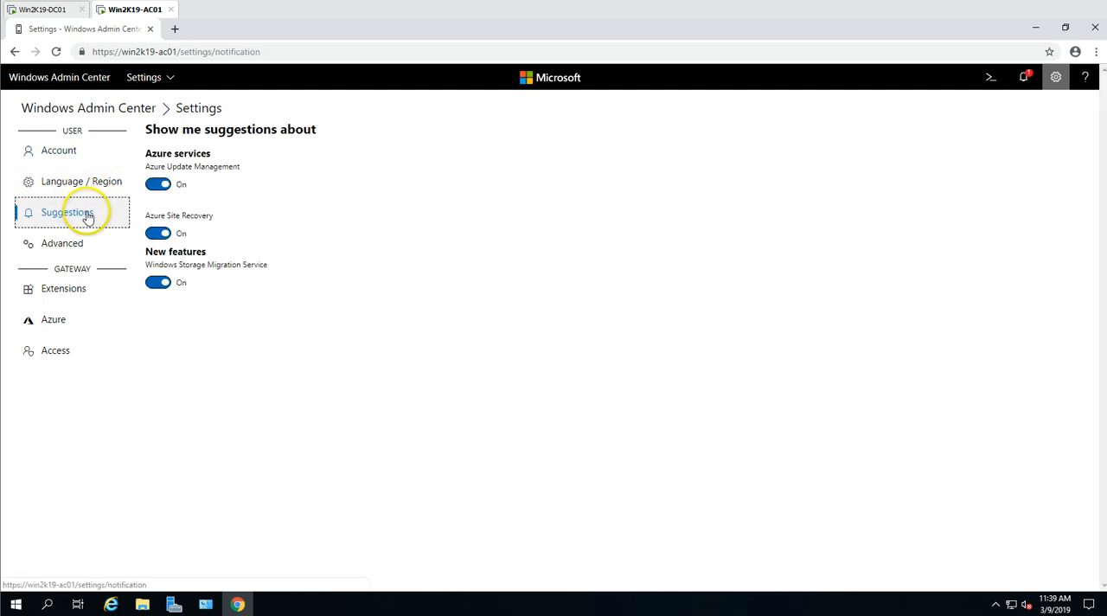
left_click_drag(152, 170, 242, 170)
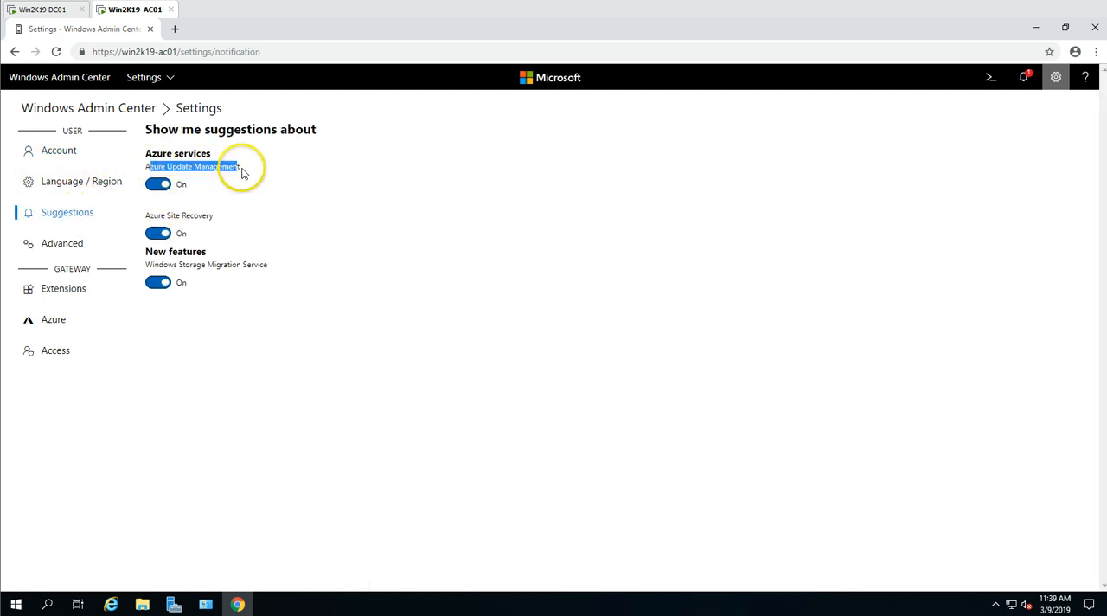
left_click(193, 396)
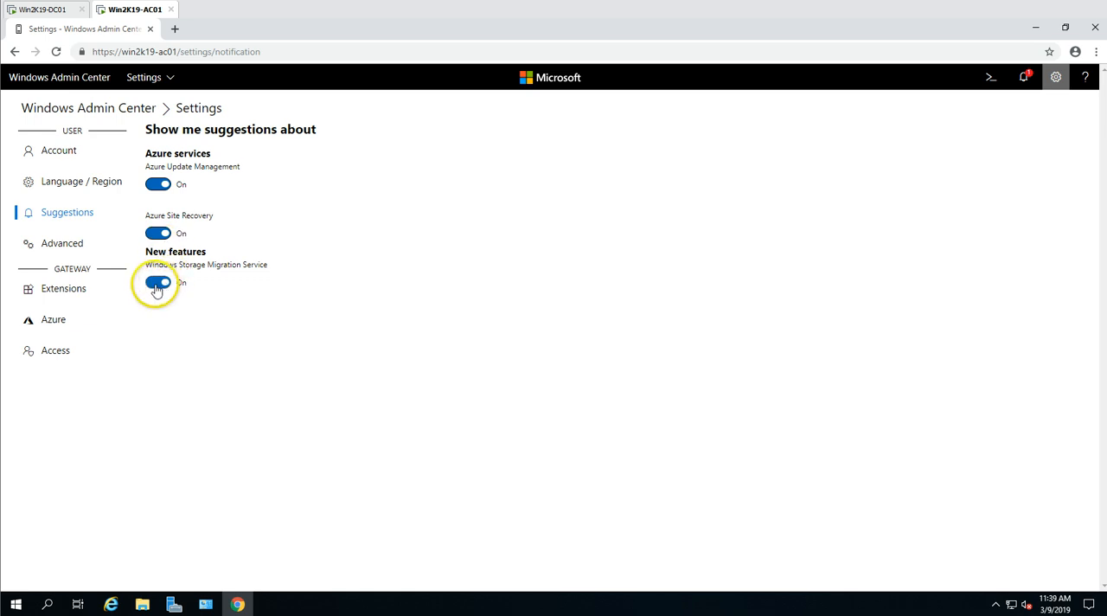
left_click(161, 282)
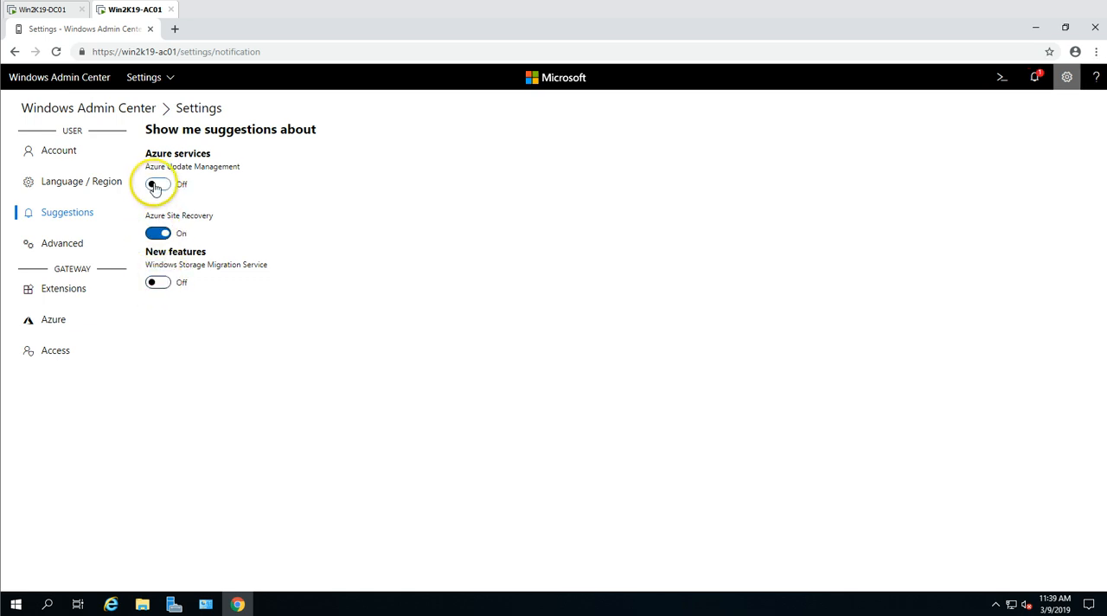
- Add a blank experiment key entry in the Advanced settings and remove it again
left_click(62, 253)
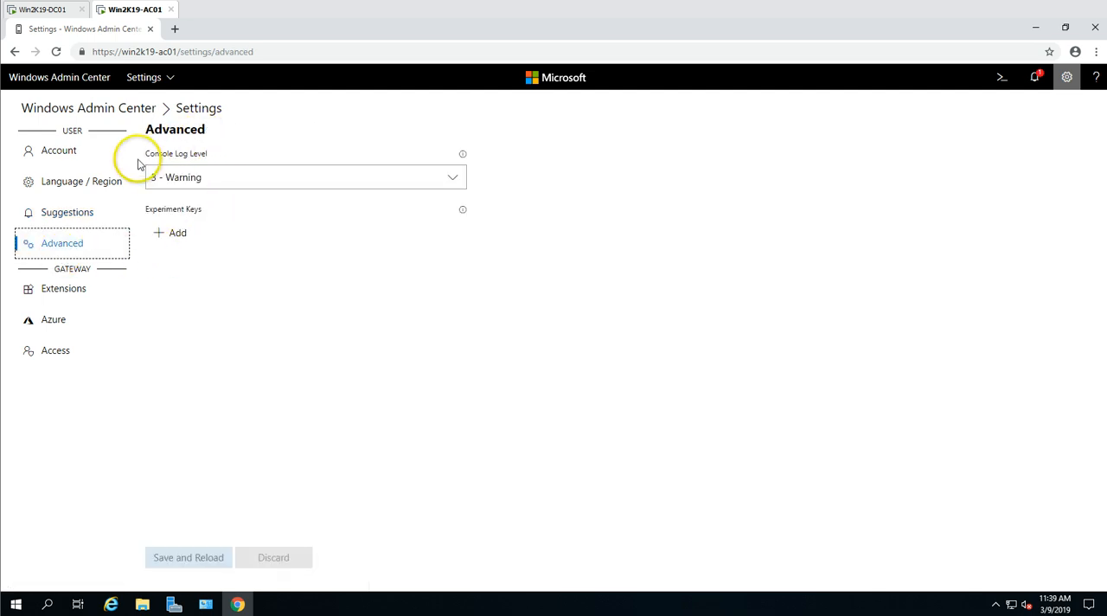
left_click(179, 233)
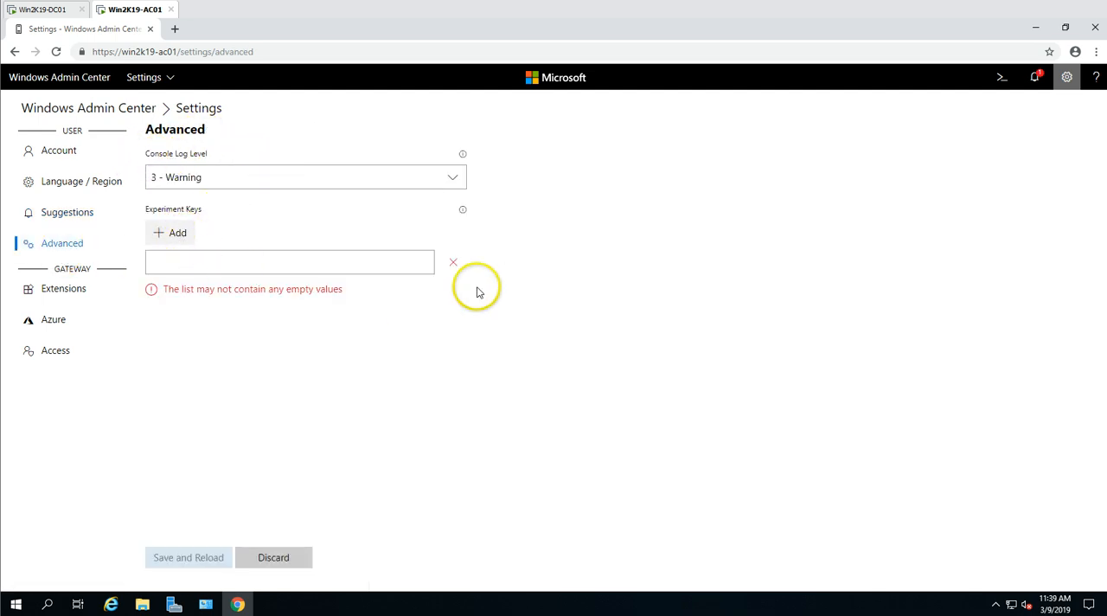
left_click(449, 266)
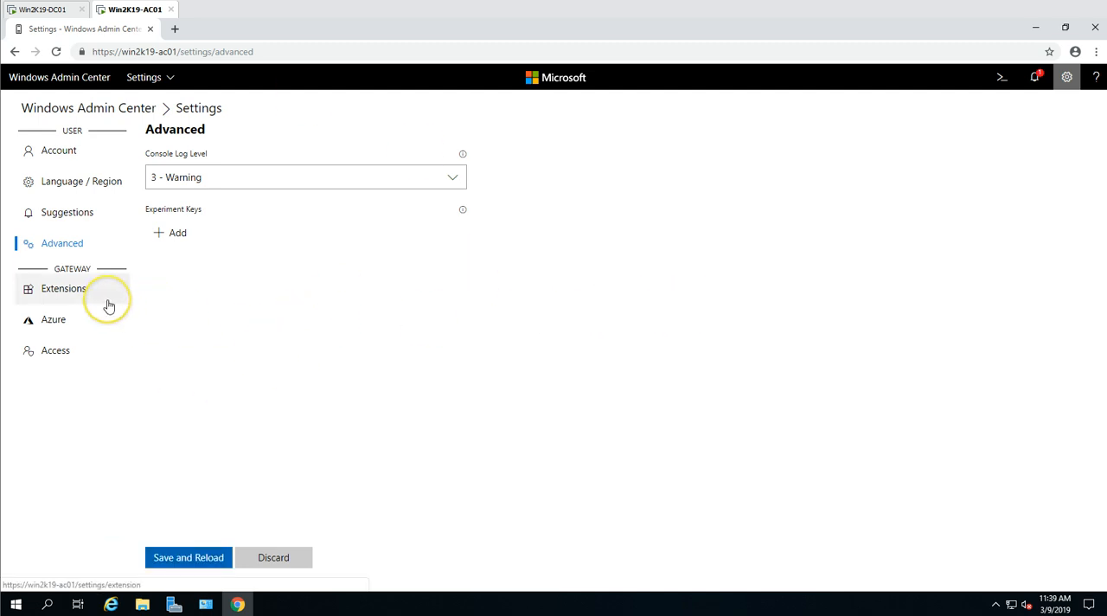
- Examine the list of available gateway extensions and the details of Windows Defender (Preview)
left_click(74, 298)
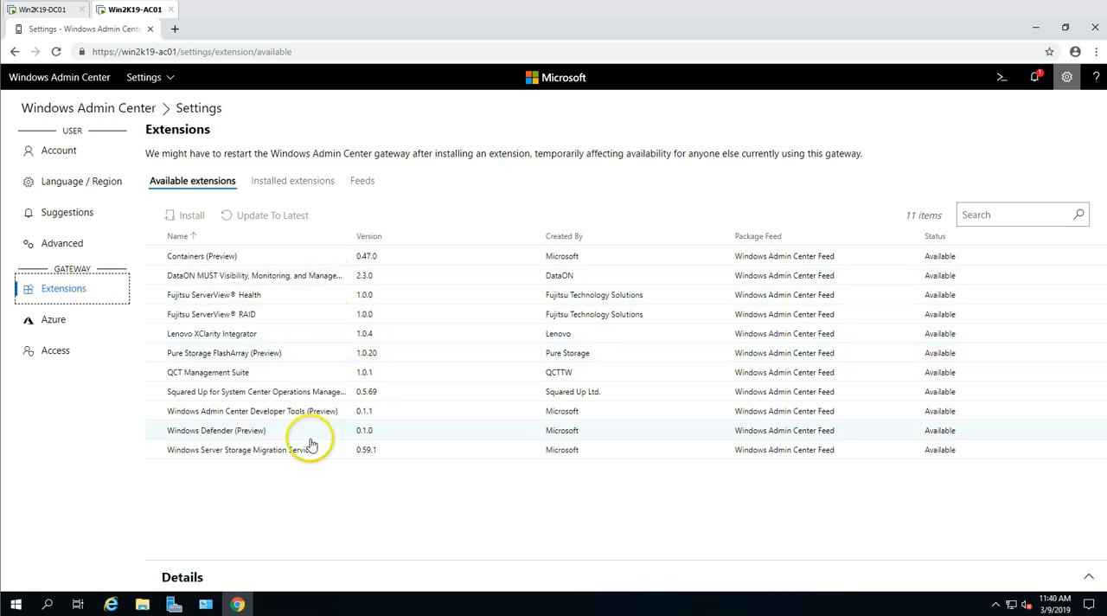
left_click(410, 434)
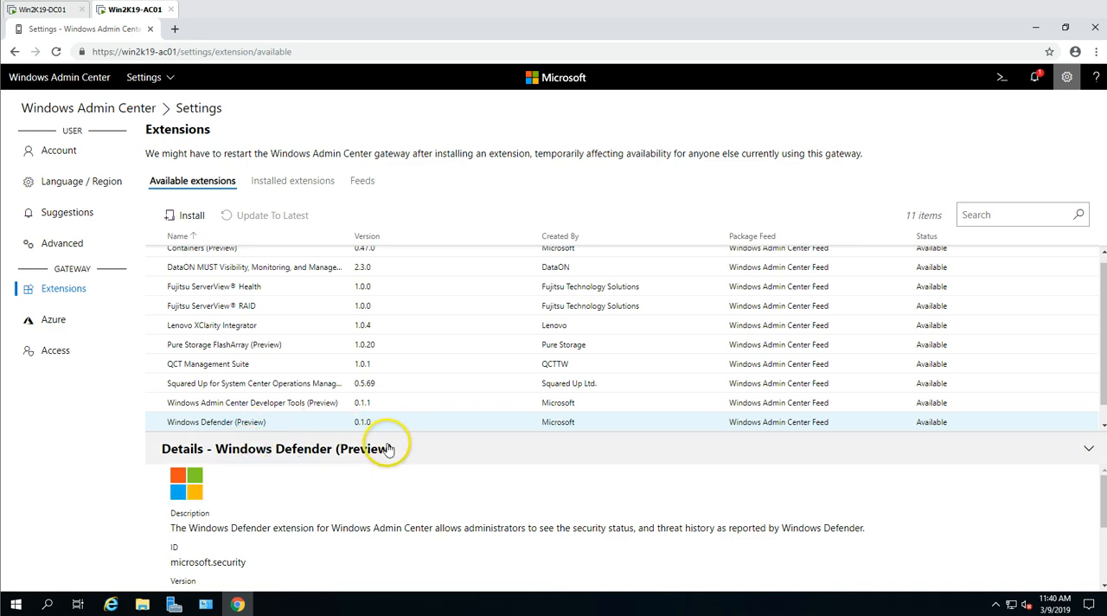
scroll(298, 426, "down", 1)
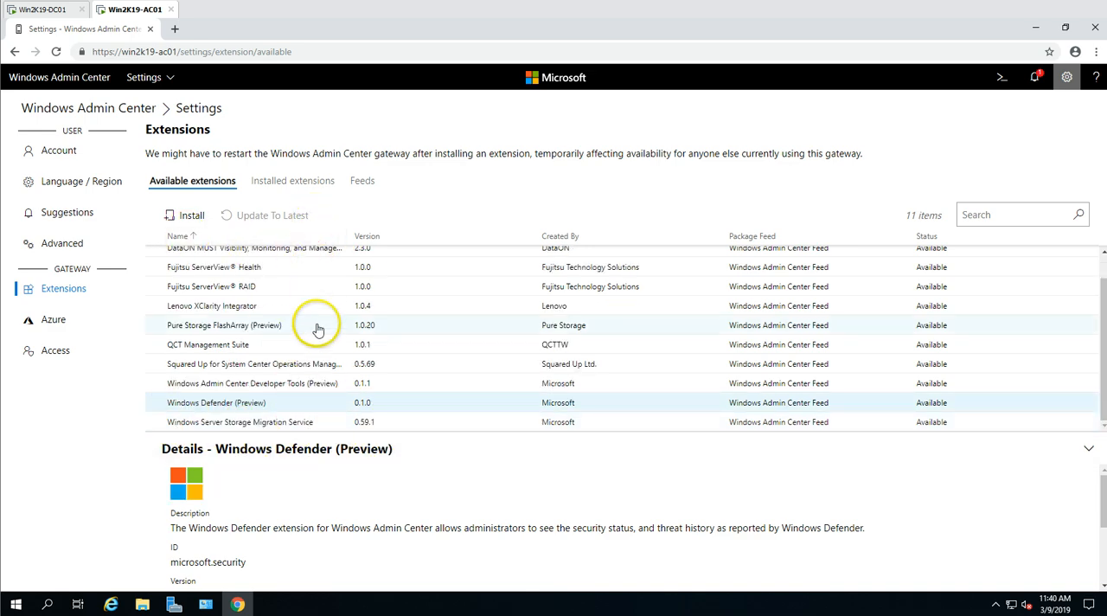
scroll(318, 327, "up", 1)
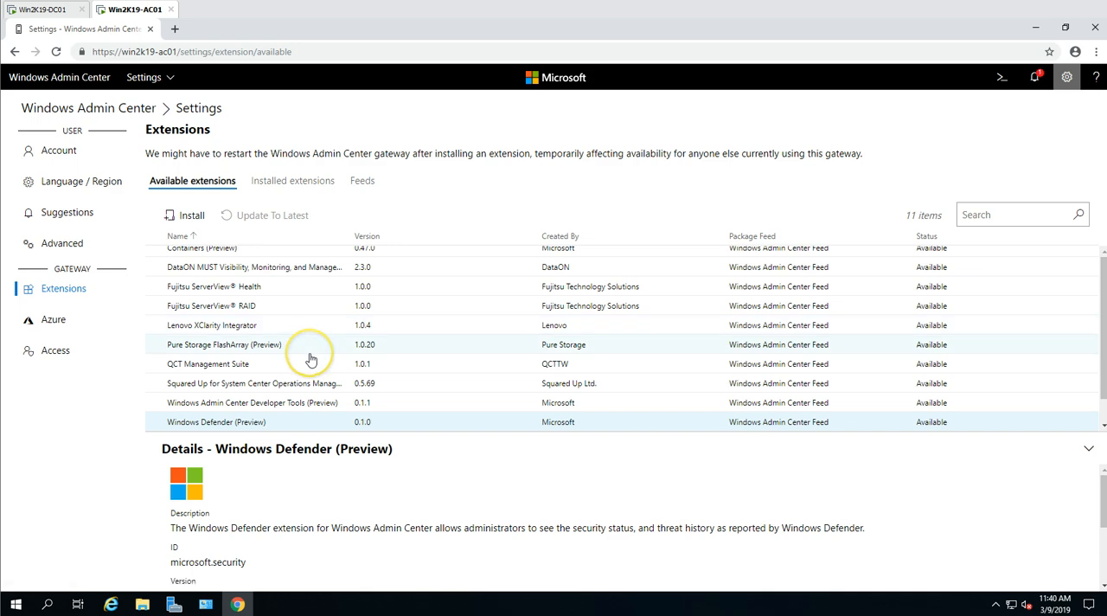
scroll(345, 346, "down", 1)
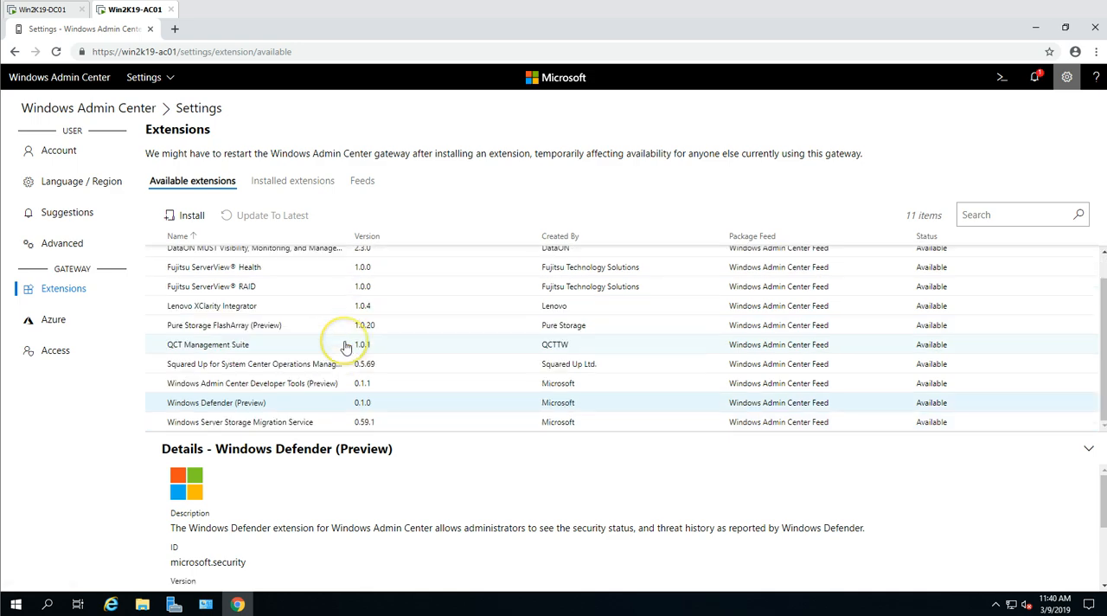
- Read the Register with Azure description in the gateway's Azure settings
left_click(63, 327)
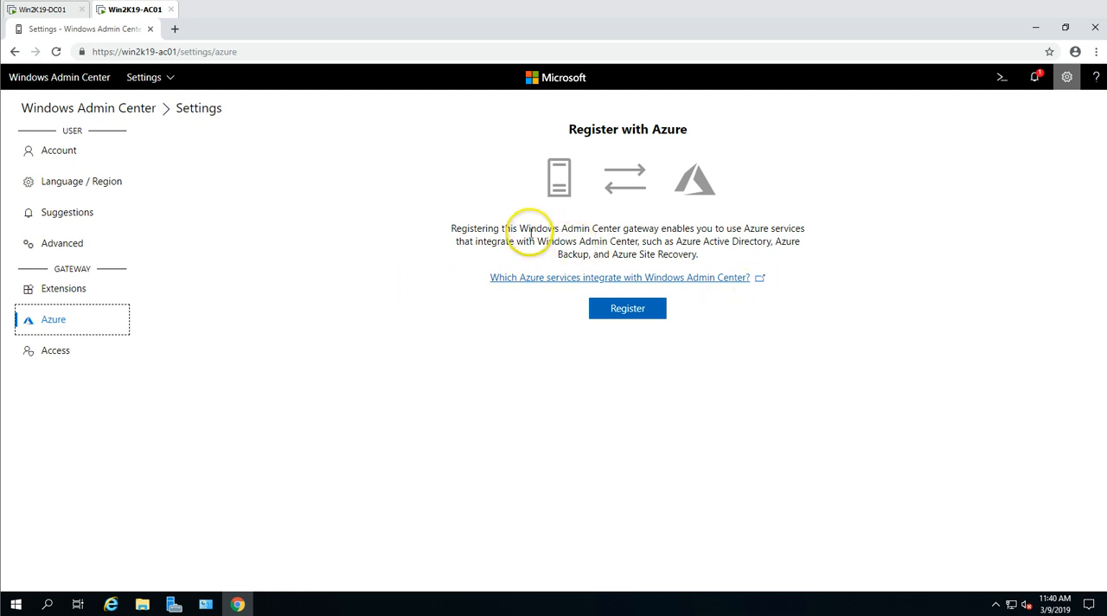
left_click_drag(581, 228, 795, 229)
left_click_drag(464, 241, 669, 243)
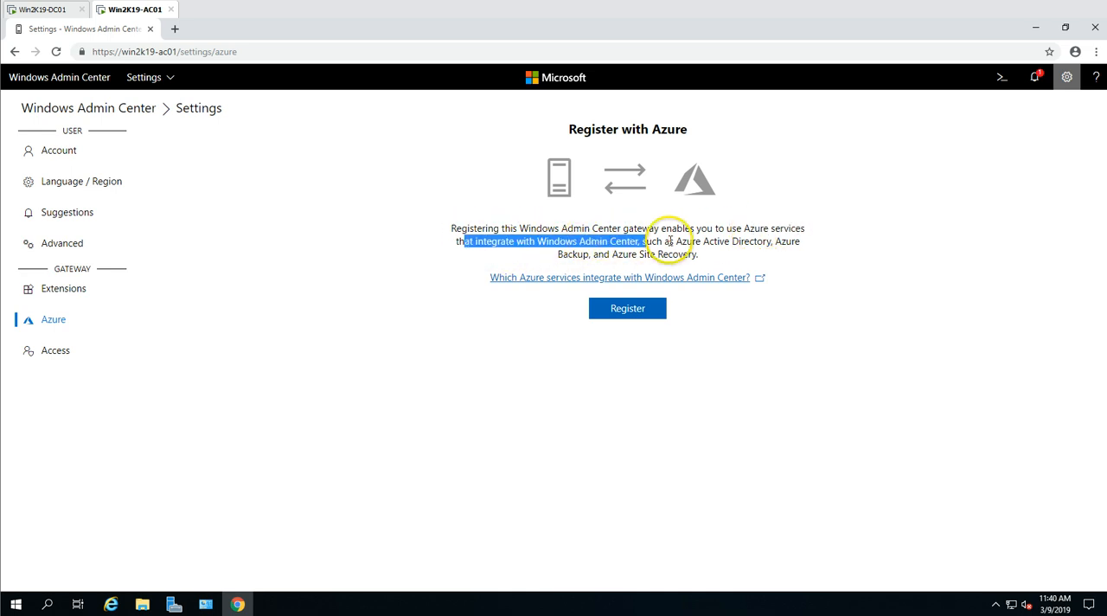
left_click(670, 242)
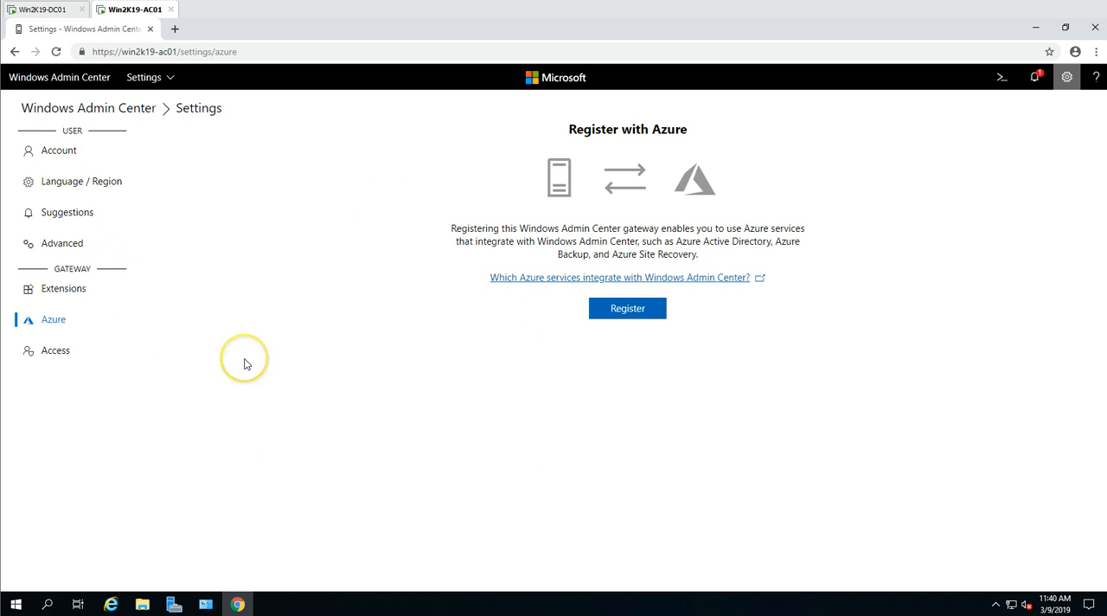
- Examine the gateway access settings and open the list of notifications
left_click(37, 354)
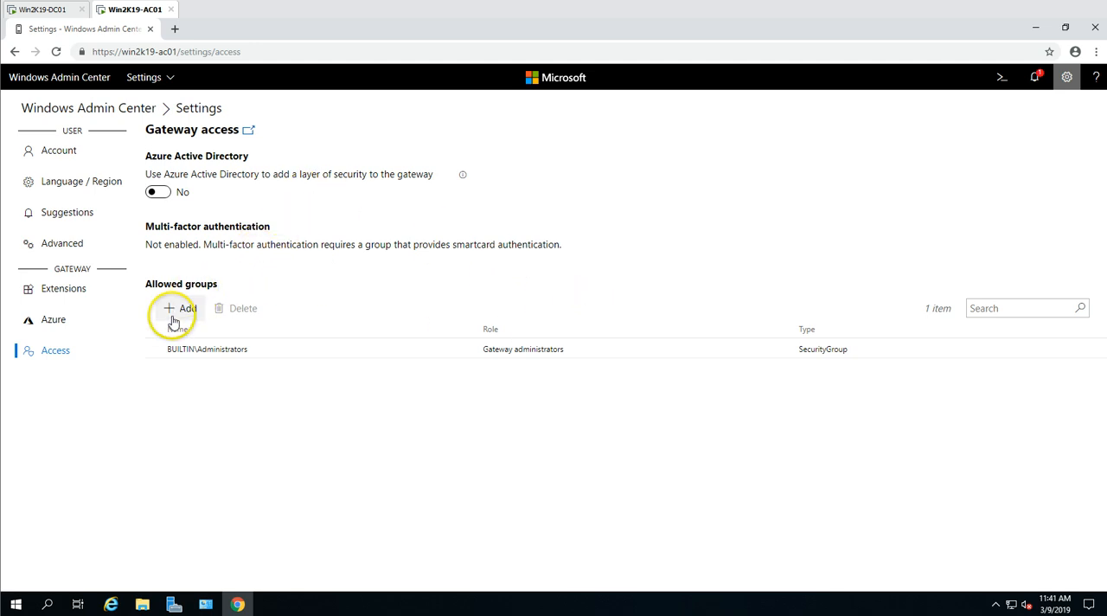
left_click(1036, 80)
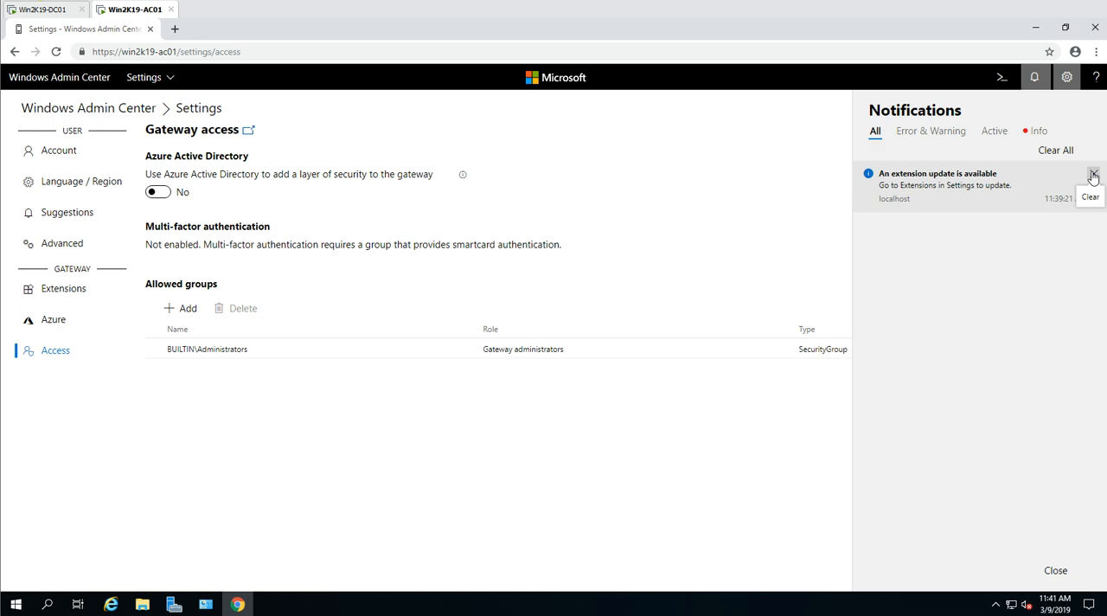
- Review the notifications by category, including Error & Warning and Info, and close the notification list
left_click(927, 134)
left_click(1031, 130)
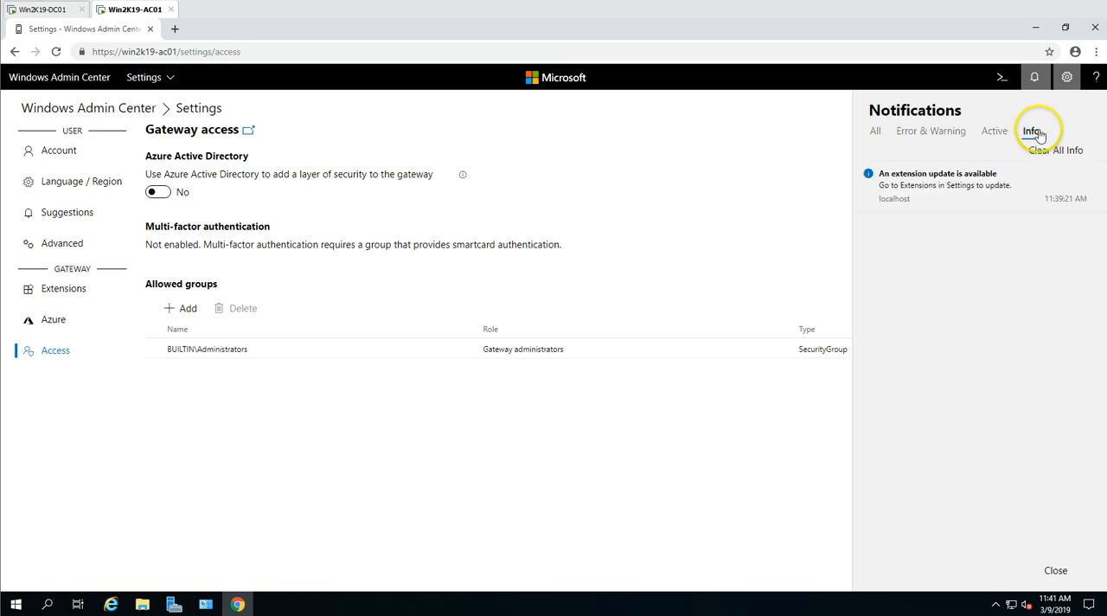
left_click(875, 132)
left_click(629, 149)
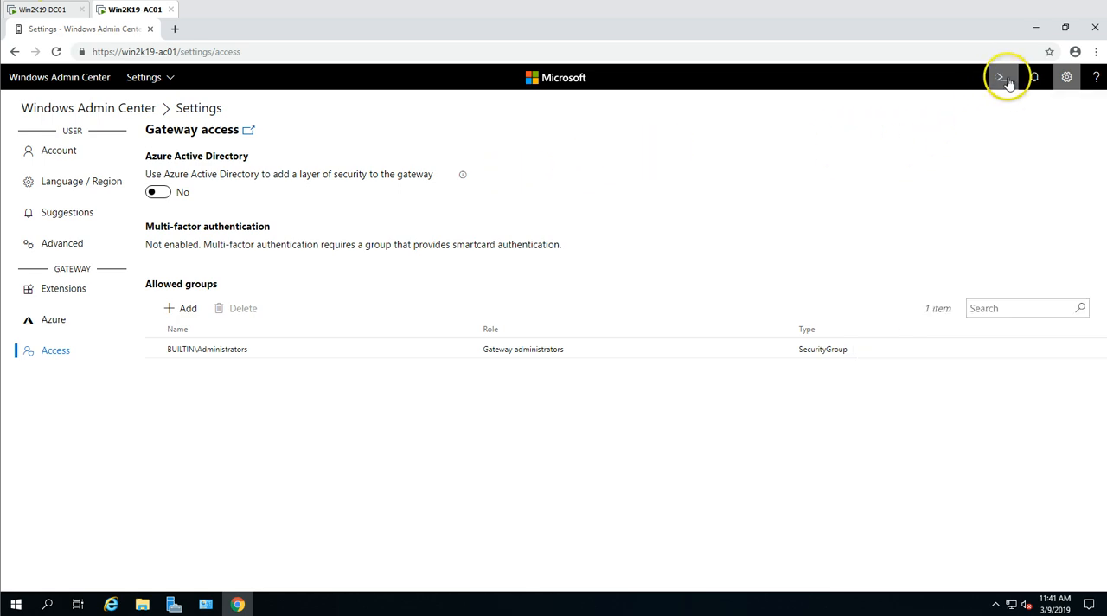
- Examine the PowerShell scripts for Home, reading through the Disable-CredSspClientRole script, and close the script view
left_click(1003, 79)
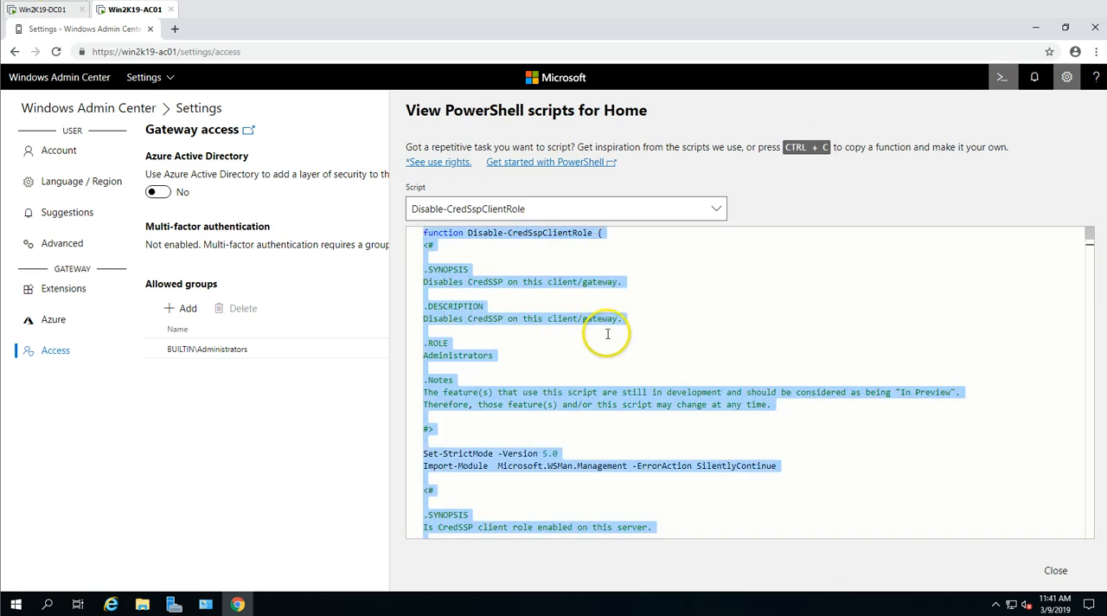
scroll(607, 333, "down", 4)
scroll(563, 245, "up", 2)
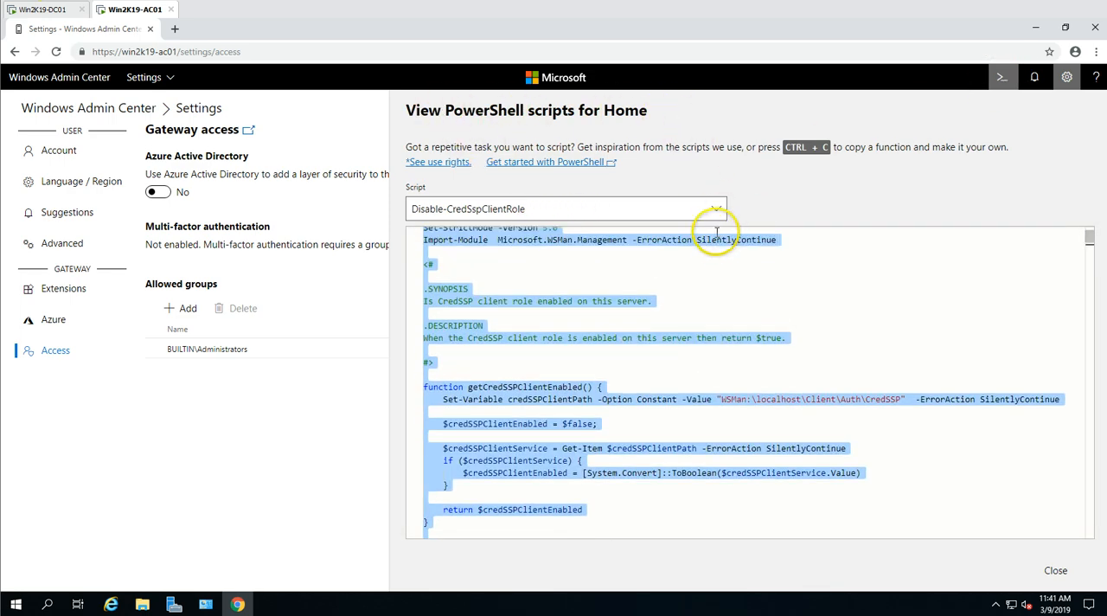
scroll(710, 259, "down", 6)
scroll(696, 388, "down", 5)
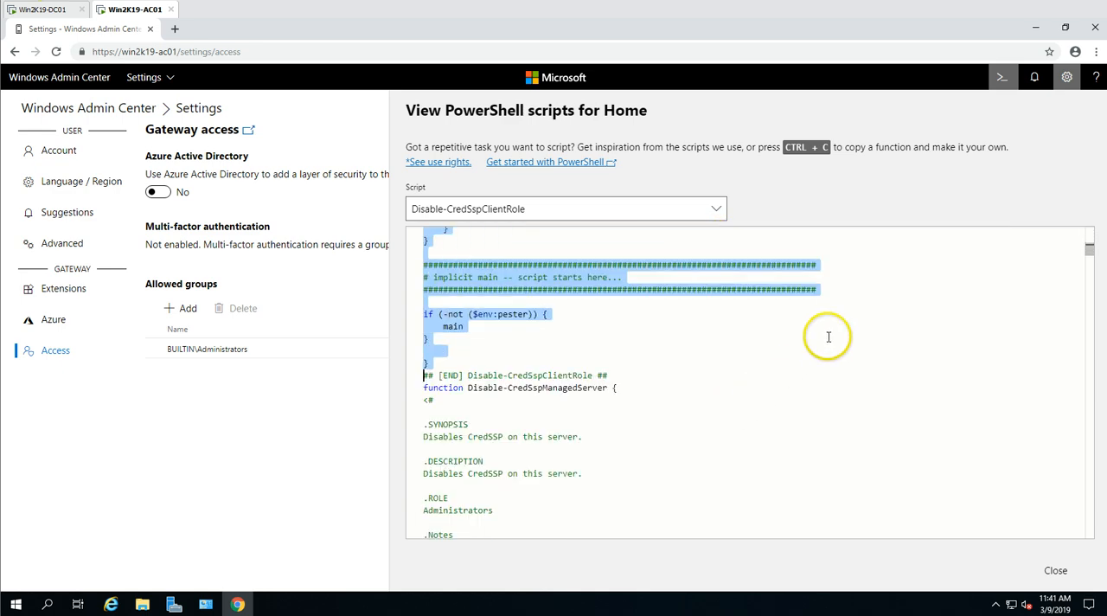
left_click(890, 218)
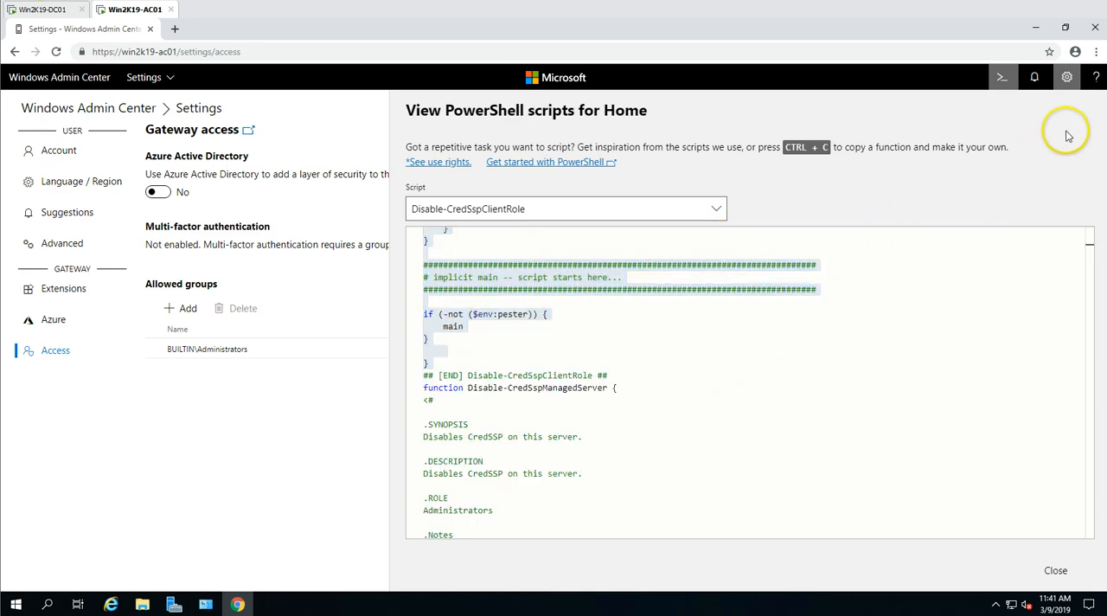
left_click(1001, 79)
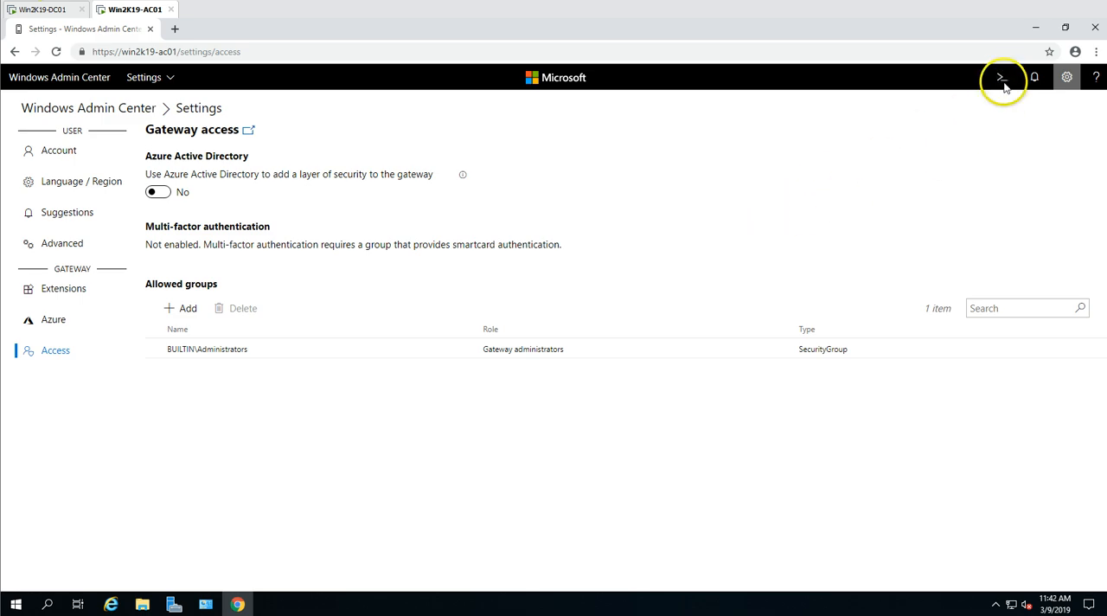
left_click(1001, 76)
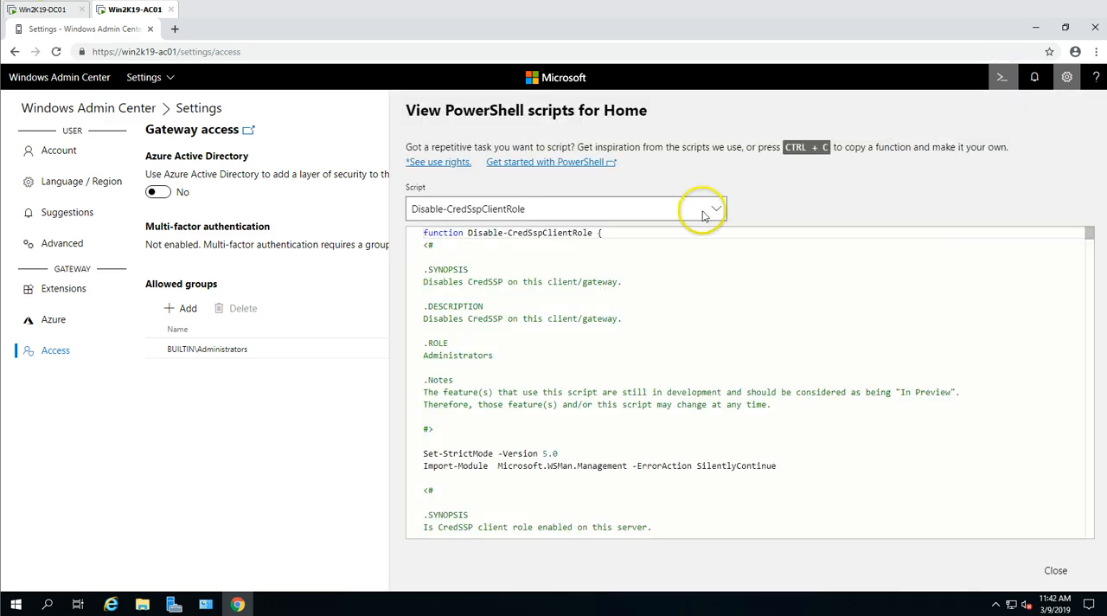
left_click(1005, 78)
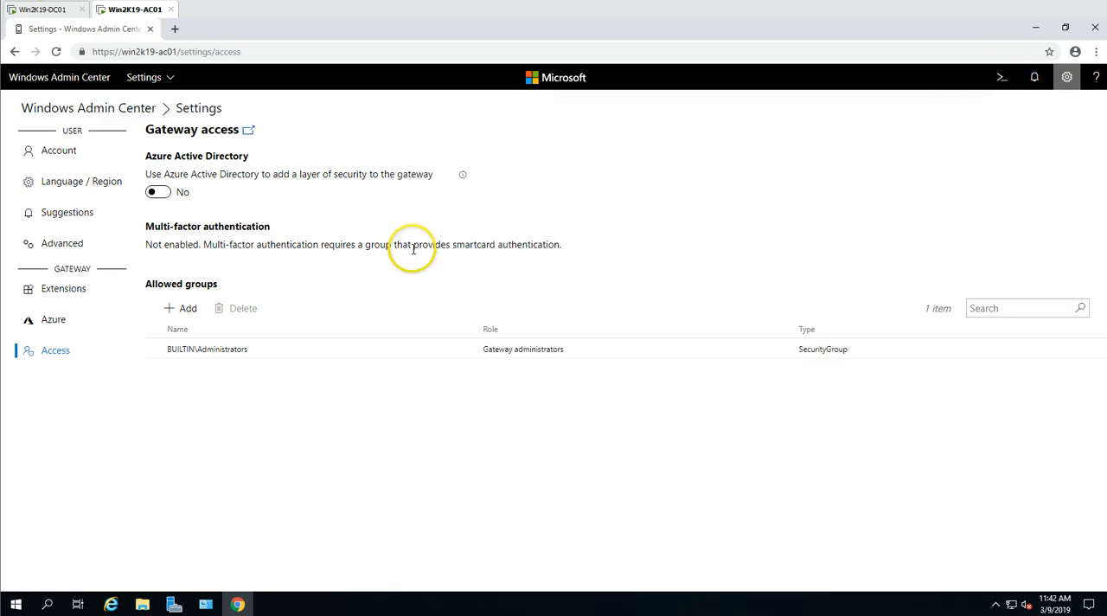
- Return to All Connections and open the server win2k19-ac01.victorinfosol.lan in Server Manager
left_click(78, 81)
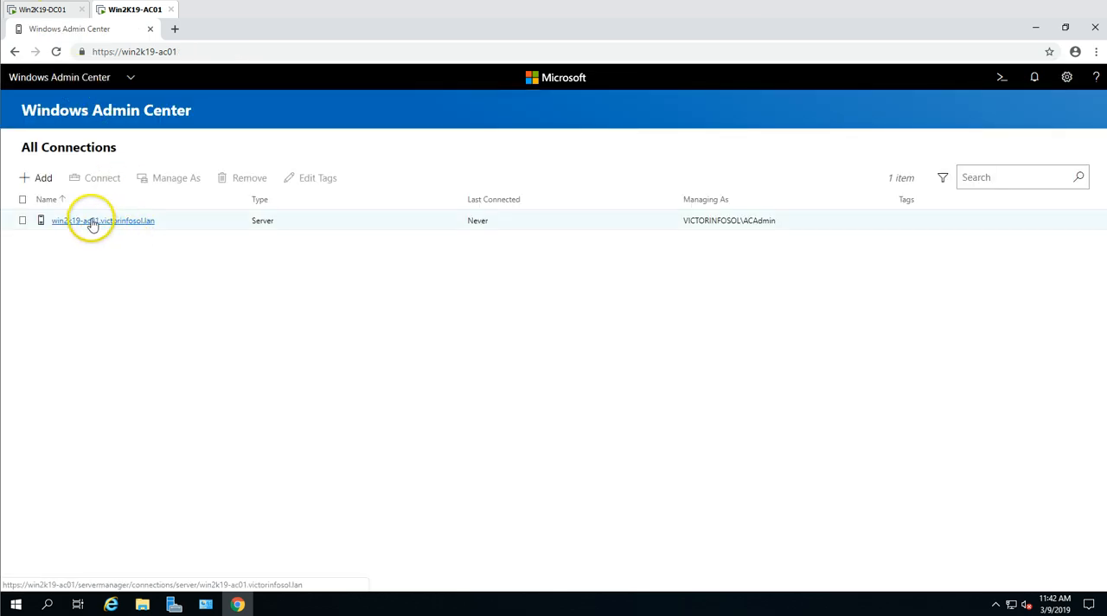
left_click(91, 223)
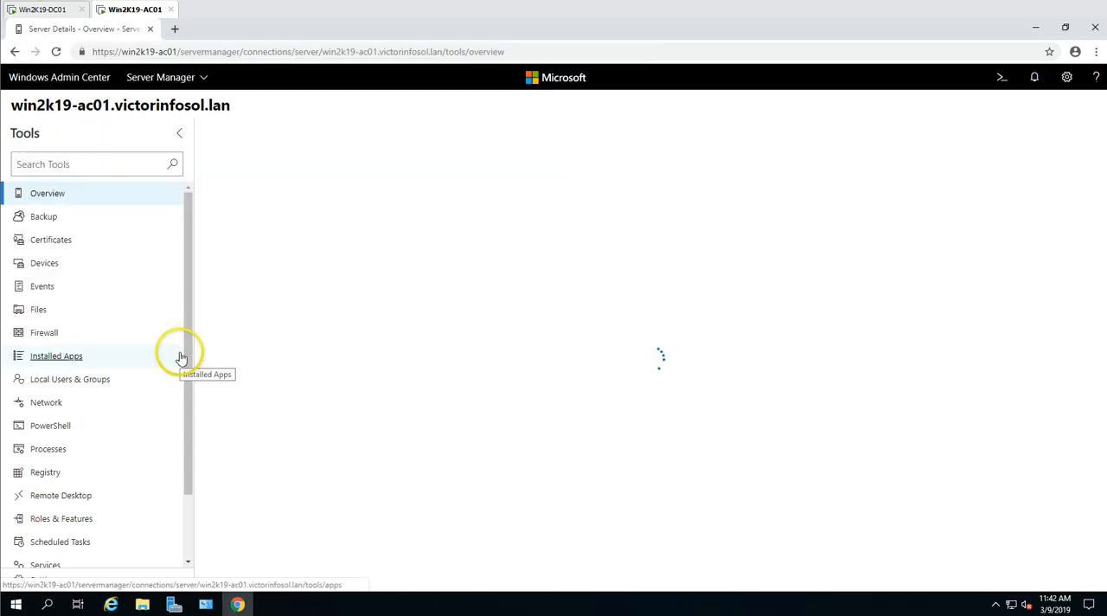
scroll(163, 251, "down", 1)
scroll(161, 439, "up", 1)
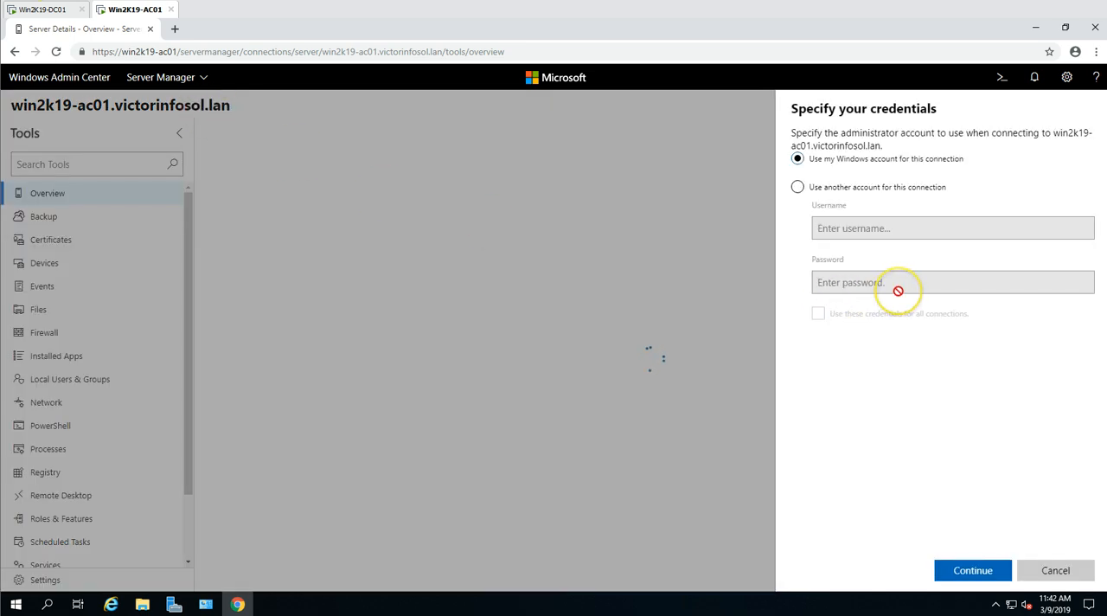
- Try to connect to the server using the current Windows account
left_click(799, 189)
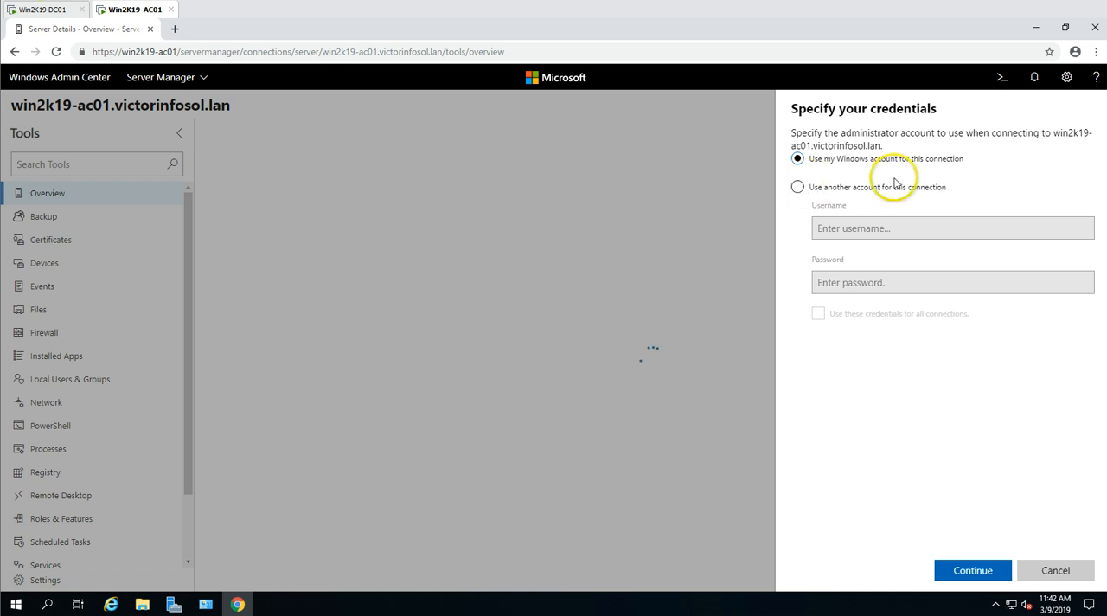
left_click(797, 190)
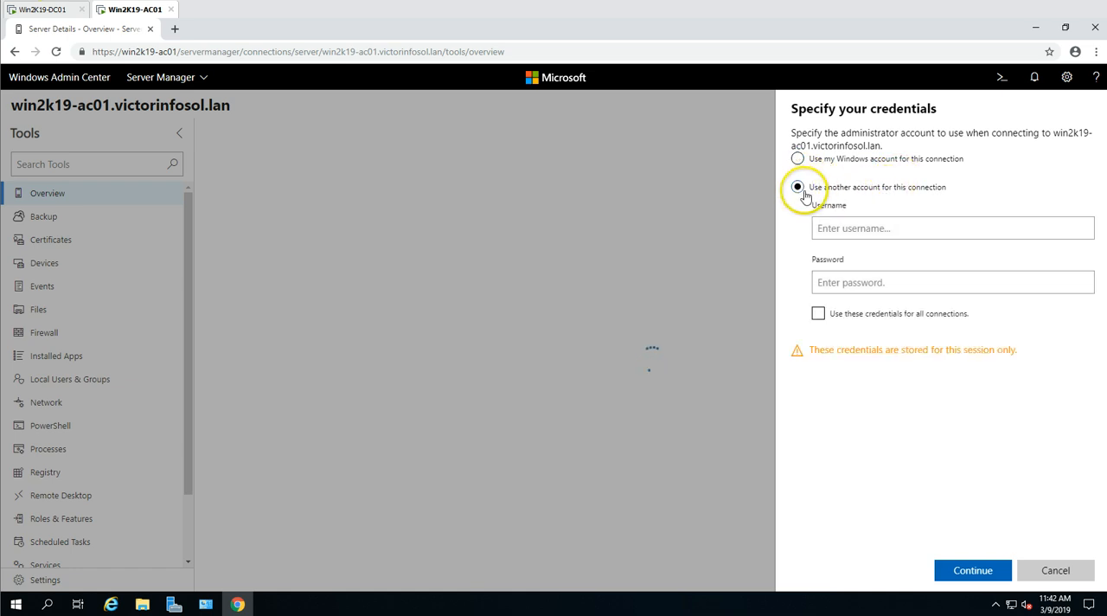
left_click(796, 159)
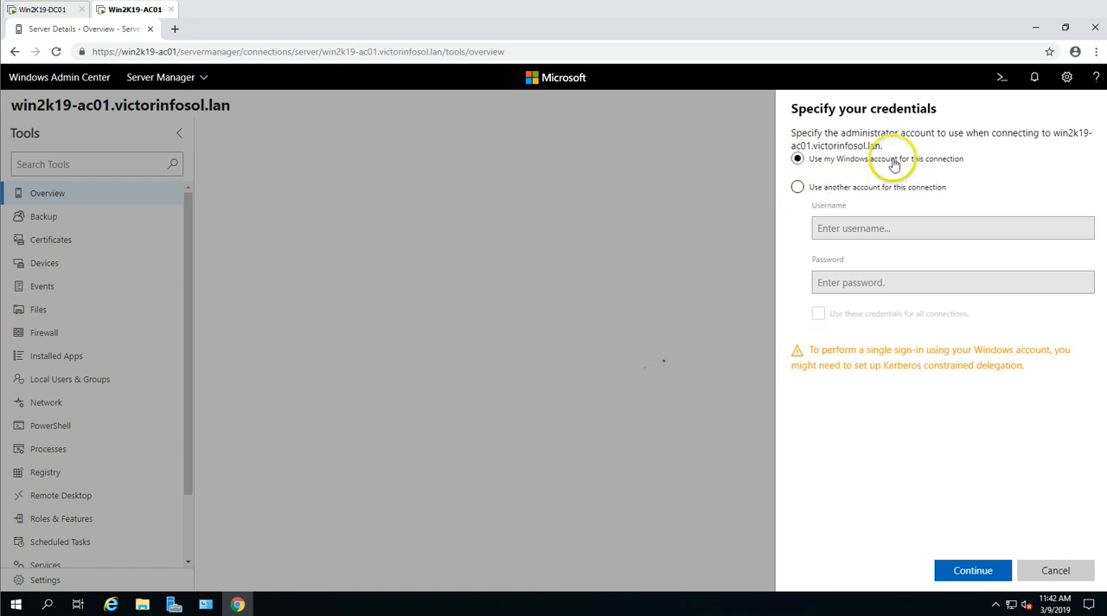
left_click(976, 570)
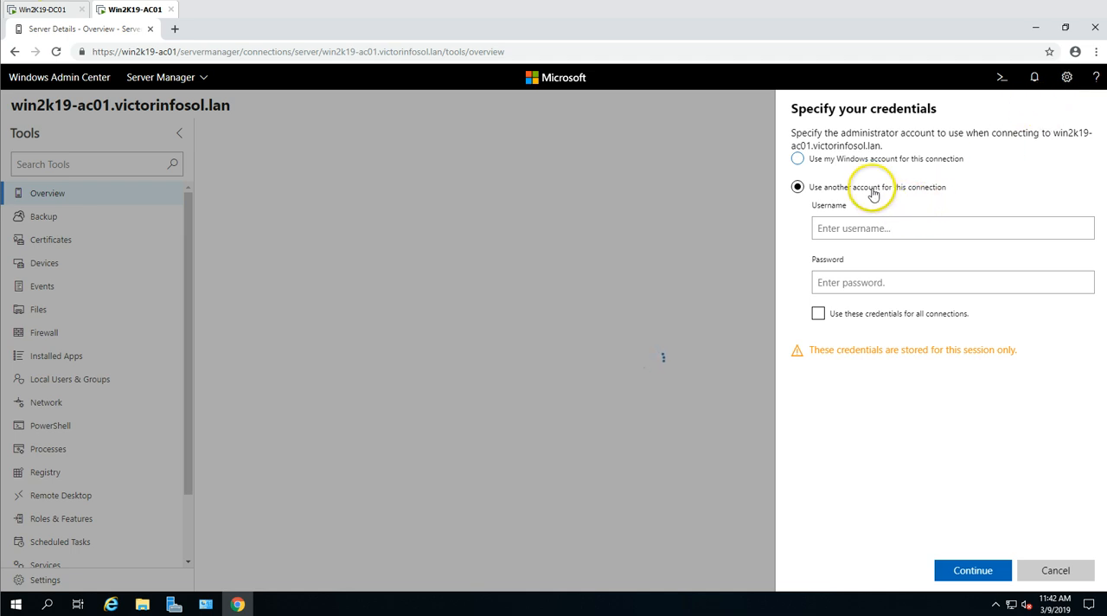
- Specify another account for the connection with username VICTORINFOSOL\ACAdmin and enter the account password
left_click_drag(803, 136, 1075, 138)
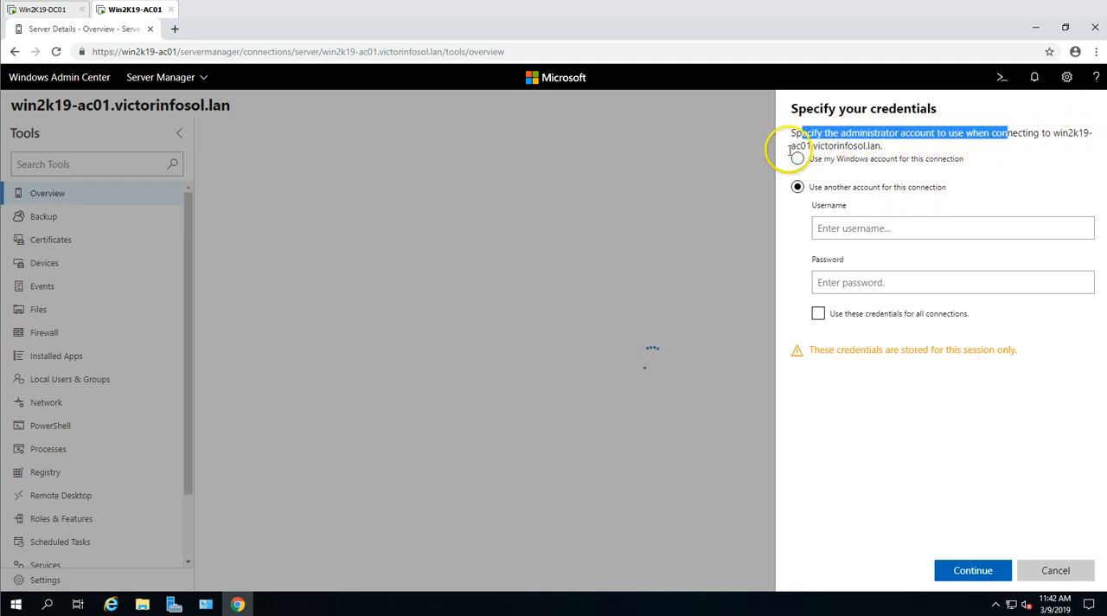
left_click(864, 230)
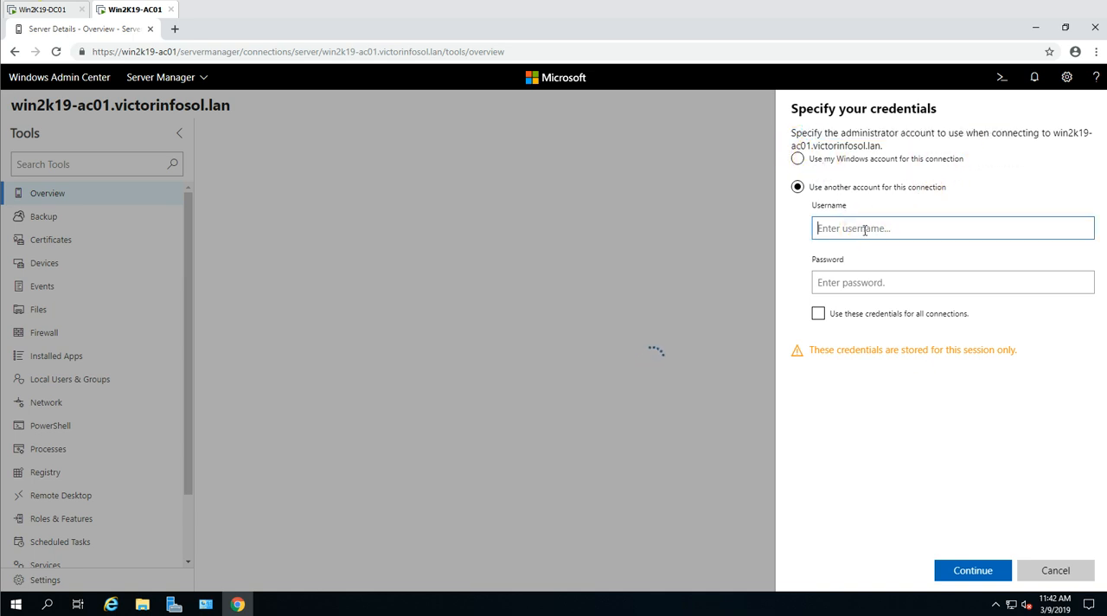
type("v")
key("BackSpace")
type("Vl")
type("CTORINFOSOL\\ACAdmin")
key("Tab")
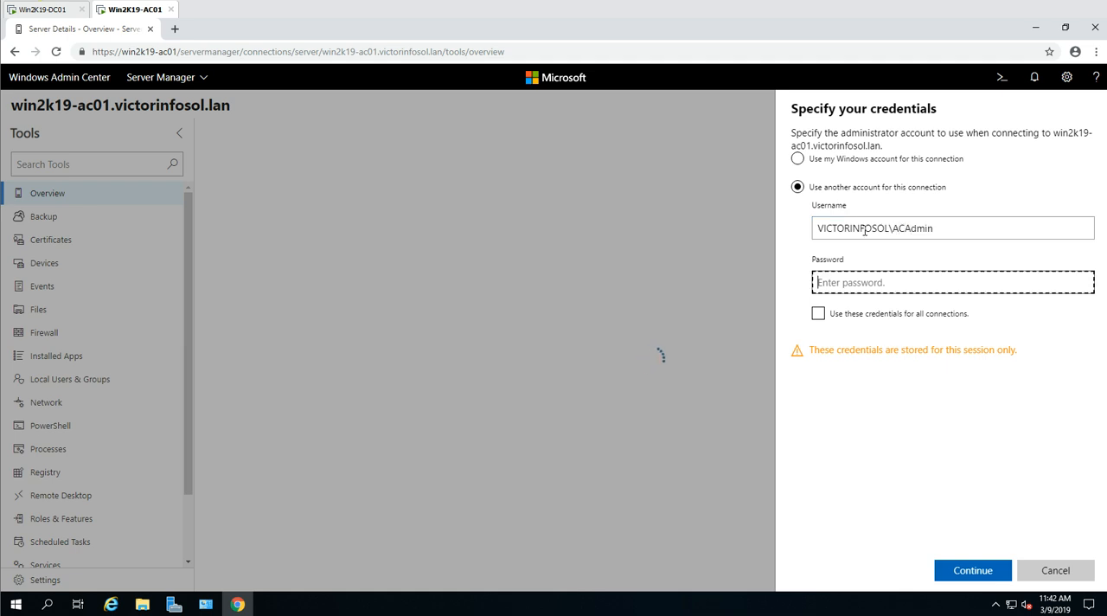
type("P@ssw0rd")
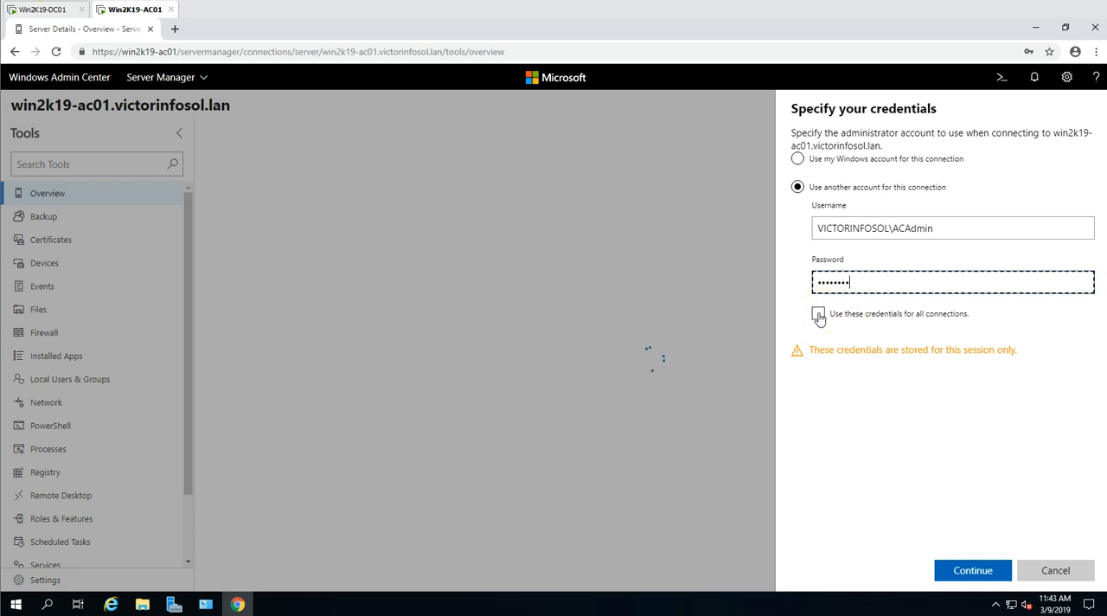
- Connect with these credentials applied to all connections and save the login in the browser, dismissing the sync offer
left_click(818, 315)
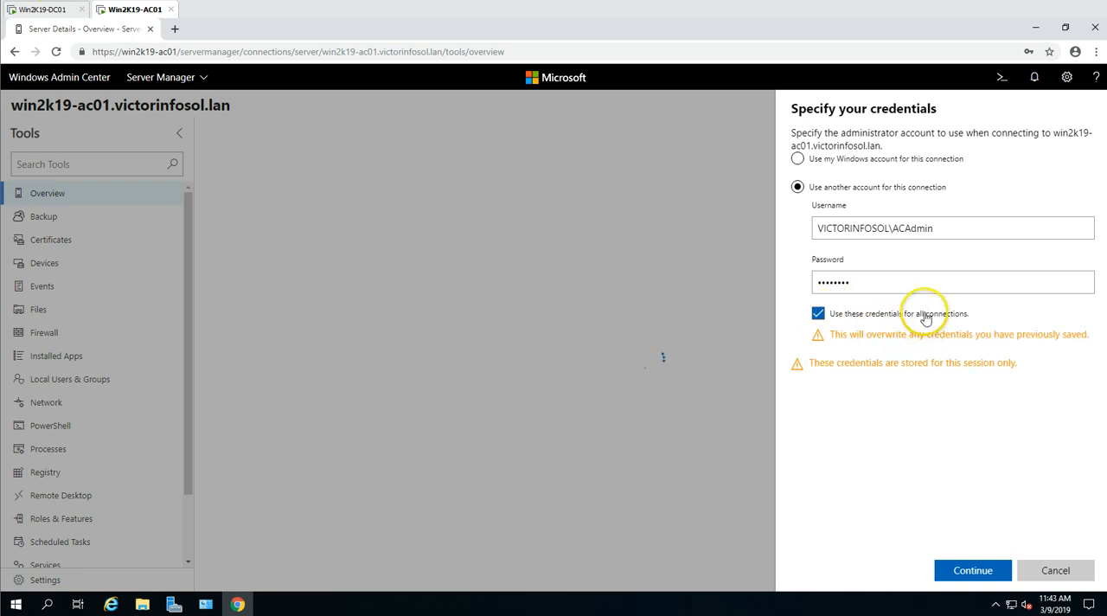
left_click(986, 572)
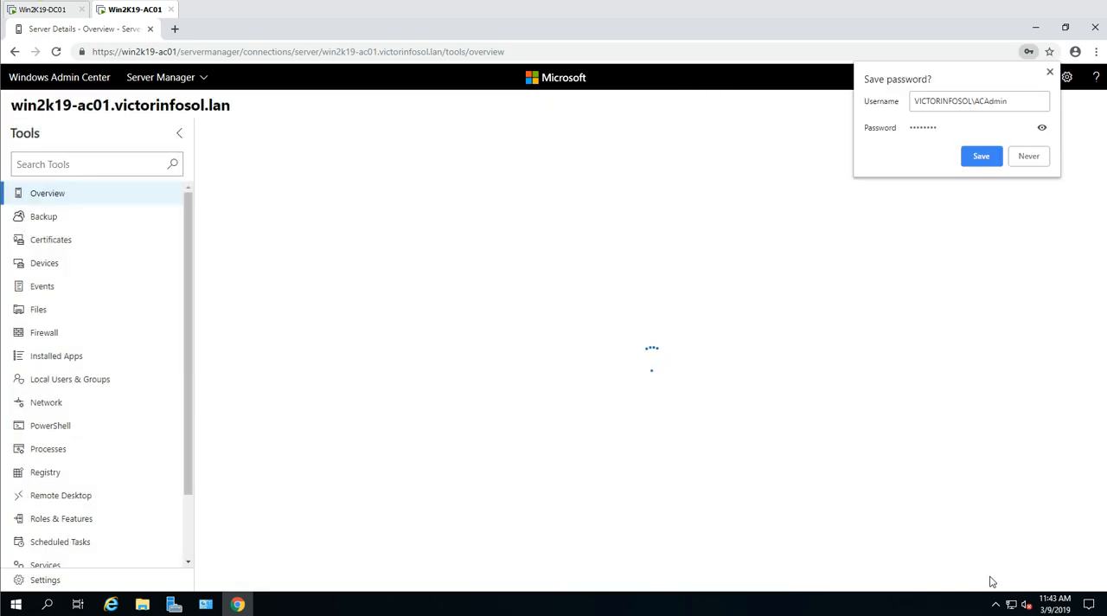
left_click(981, 156)
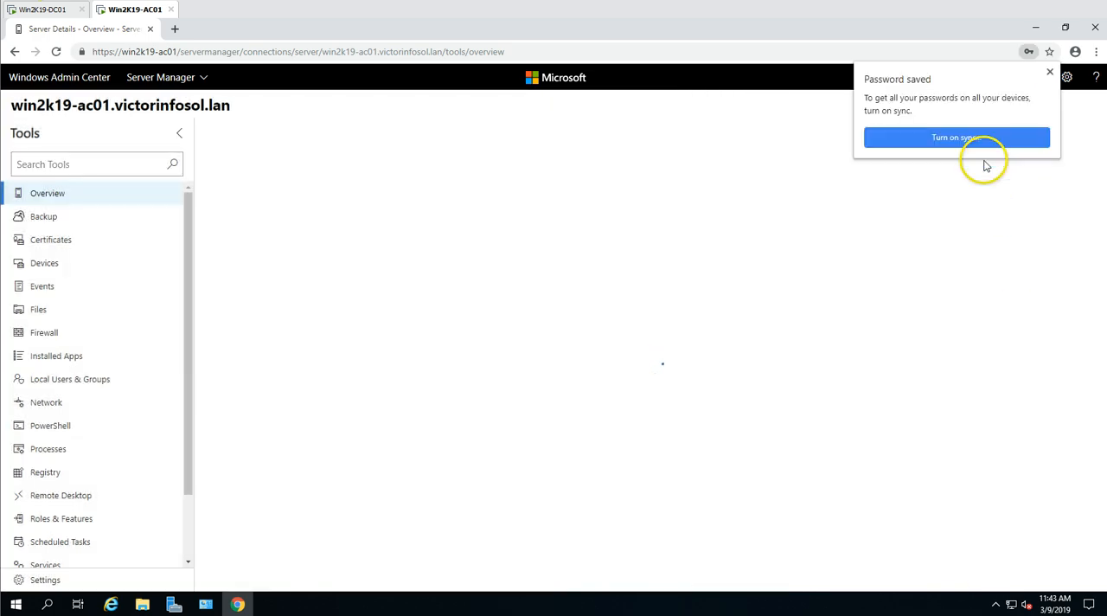
left_click(1050, 71)
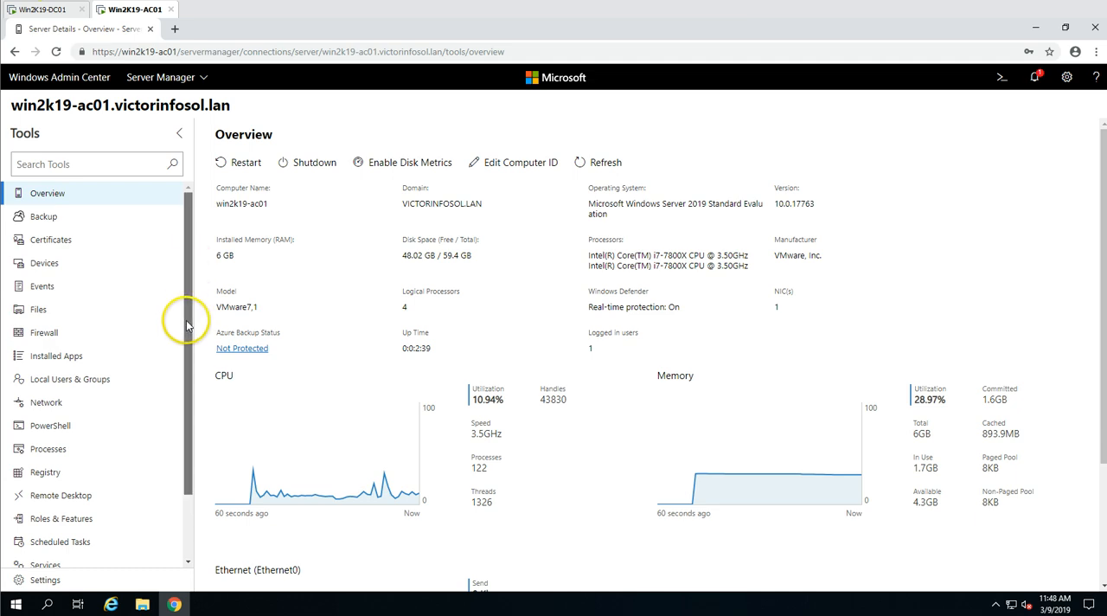
- Look through the server's list of management tools and return to the Windows Admin Center home page
left_click_drag(186, 324, 193, 435)
left_click(69, 80)
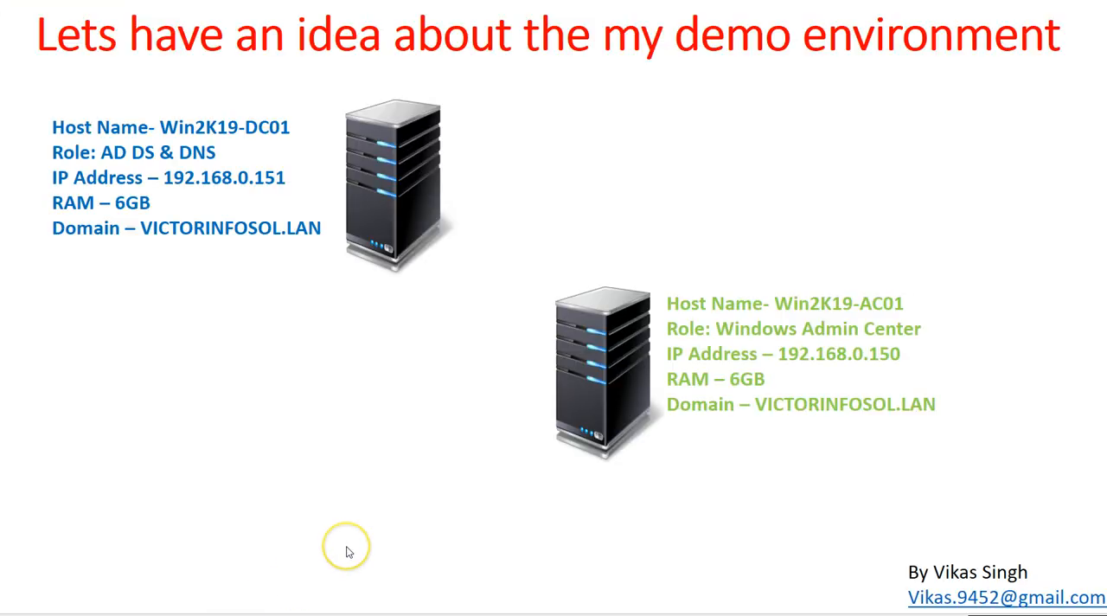
left_click(346, 551)
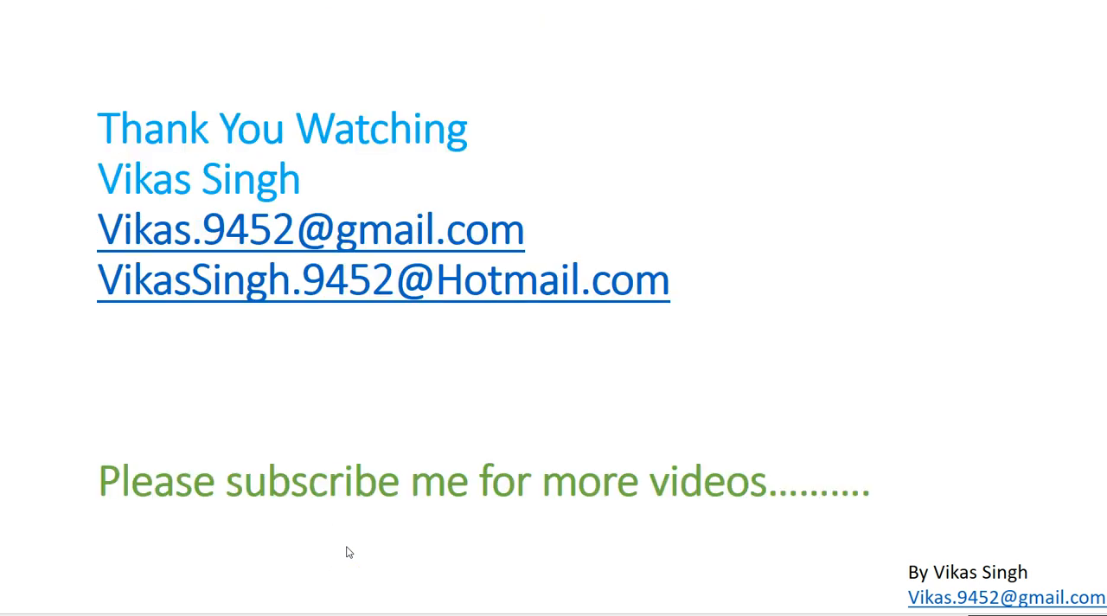